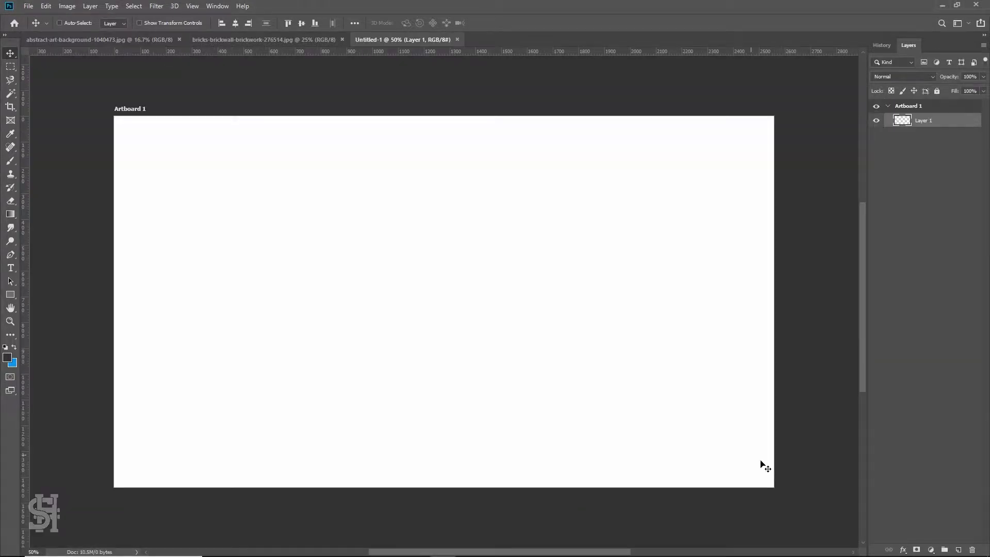
key("m")
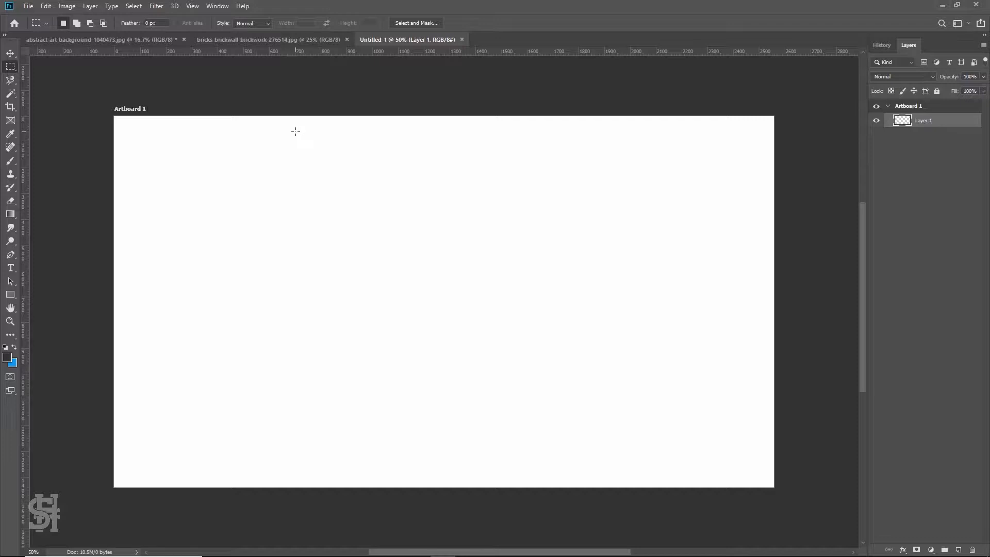
left_click_drag(114, 116, 722, 409)
left_click(662, 388)
left_click_drag(114, 243, 763, 354)
left_click(583, 318)
left_click_drag(236, 243, 634, 360)
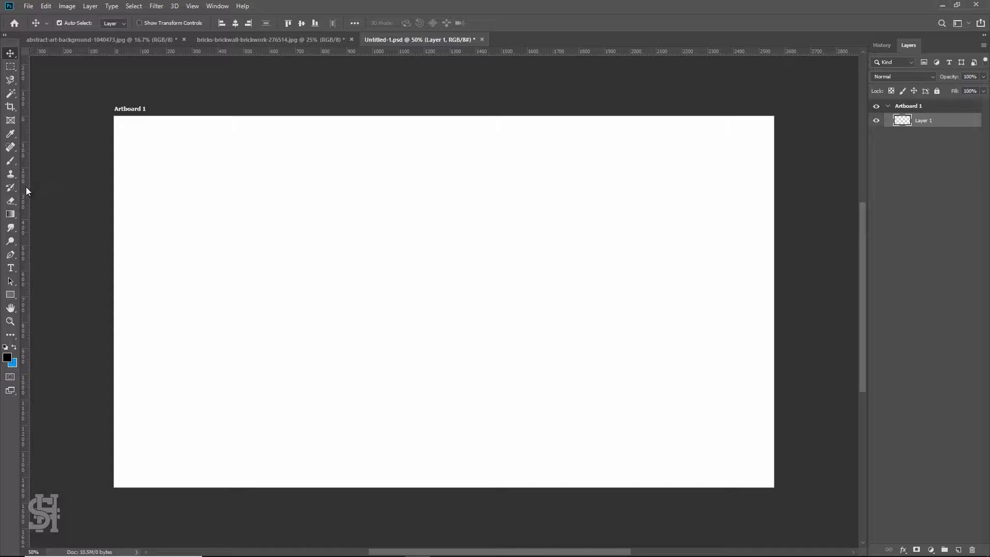
- Place a vertical and a horizontal guide crossing at the centre of the artboard
left_click_drag(28, 187, 444, 205)
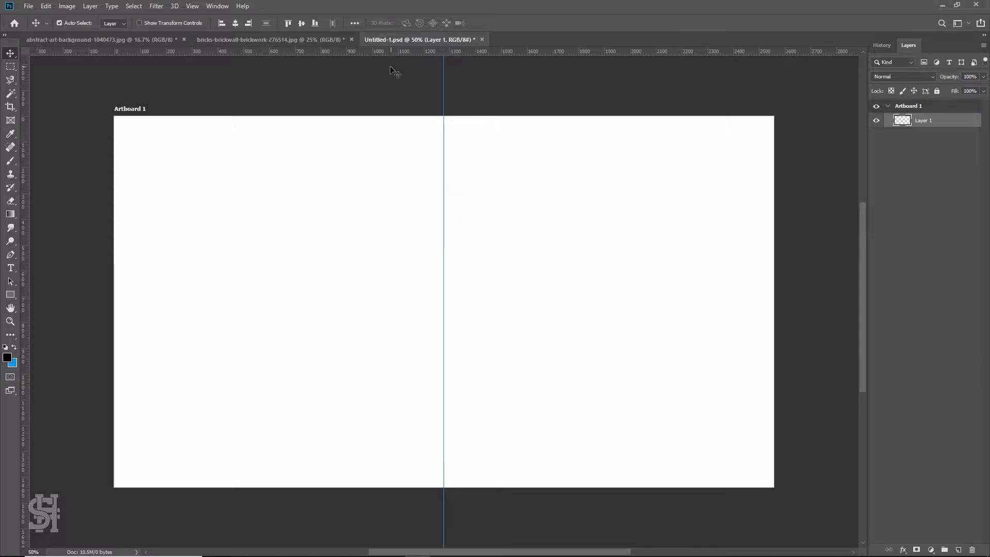
left_click_drag(391, 52, 428, 302)
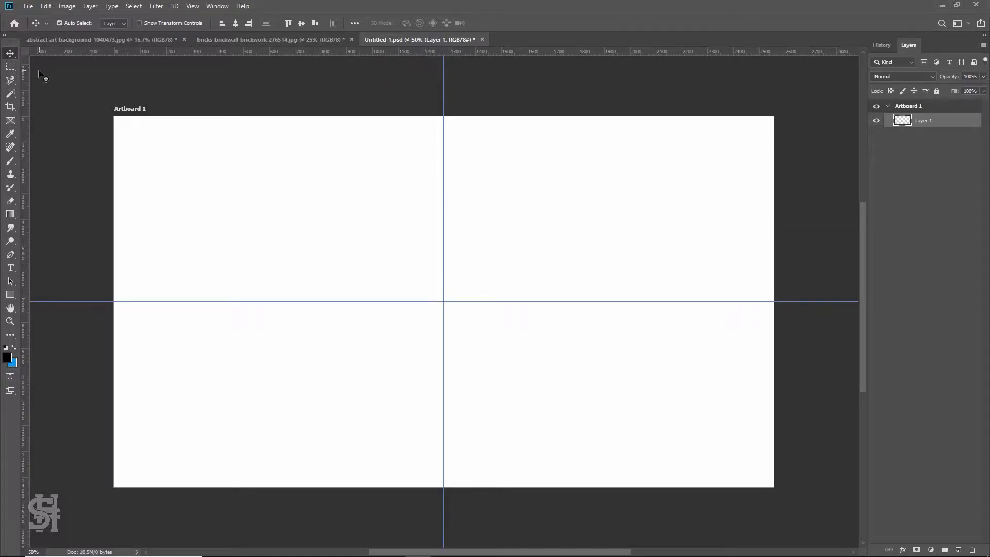
left_click(10, 67)
left_click_drag(115, 116, 402, 305)
left_click_drag(332, 187, 361, 355)
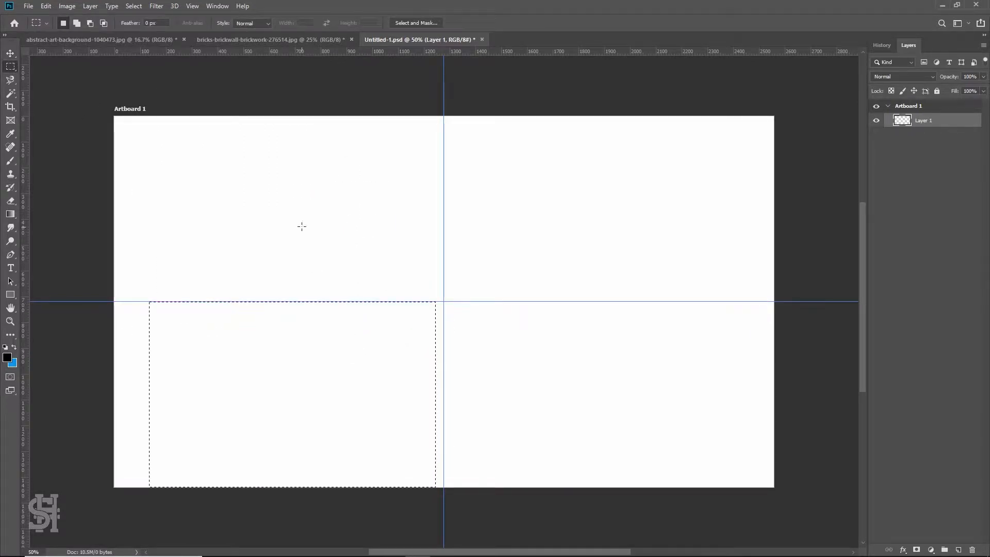
left_click_drag(115, 116, 445, 300)
left_click_drag(393, 193, 720, 374)
left_click(635, 280)
- Create a black rectangle 1546 px wide and 423 px high and centre it on the crossing guides
left_click(10, 295)
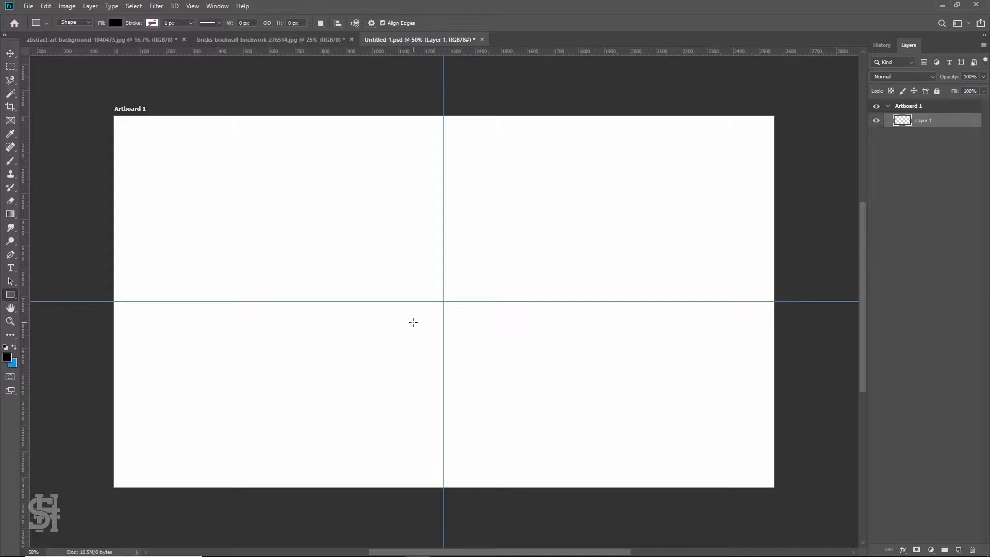
left_click(354, 273)
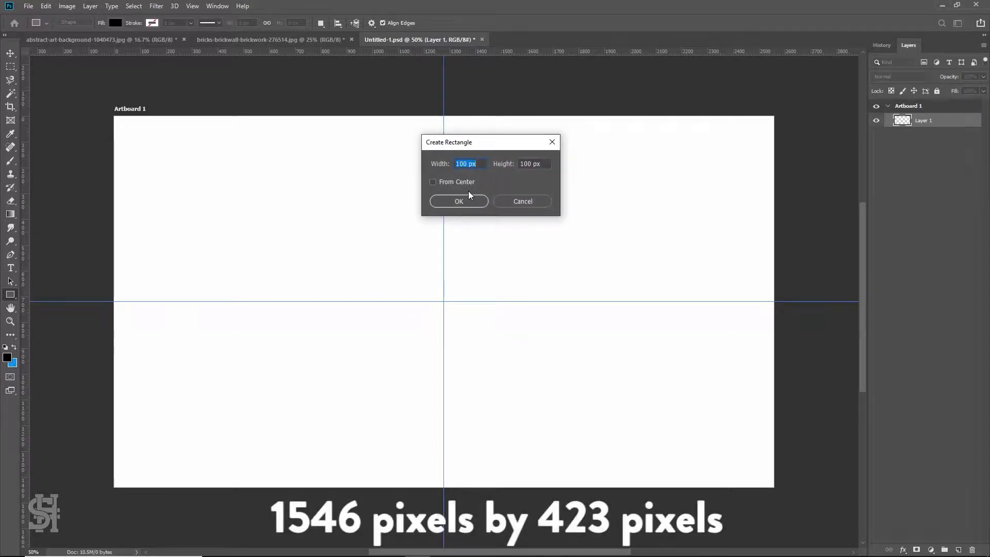
type("1546")
key("Tab")
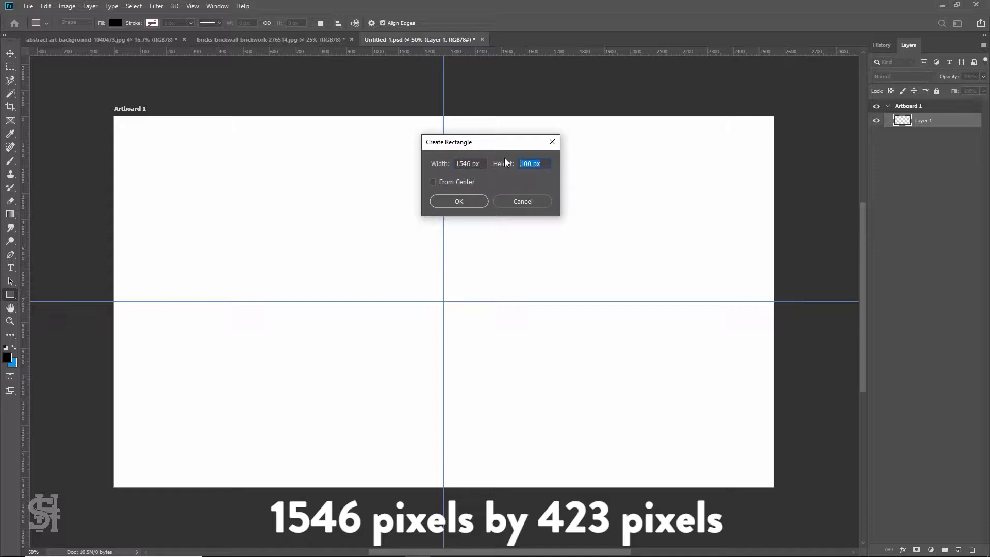
type("423")
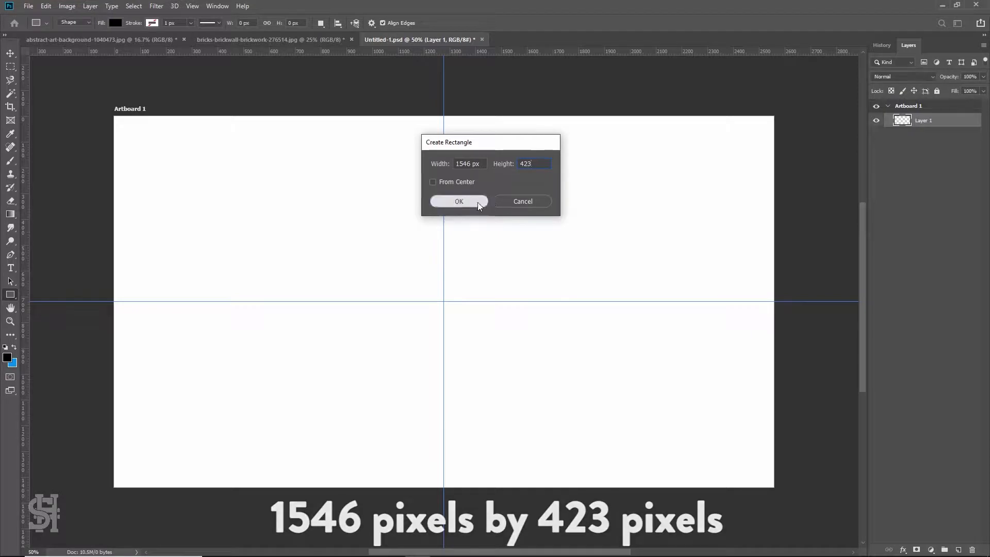
left_click(477, 202)
key("v")
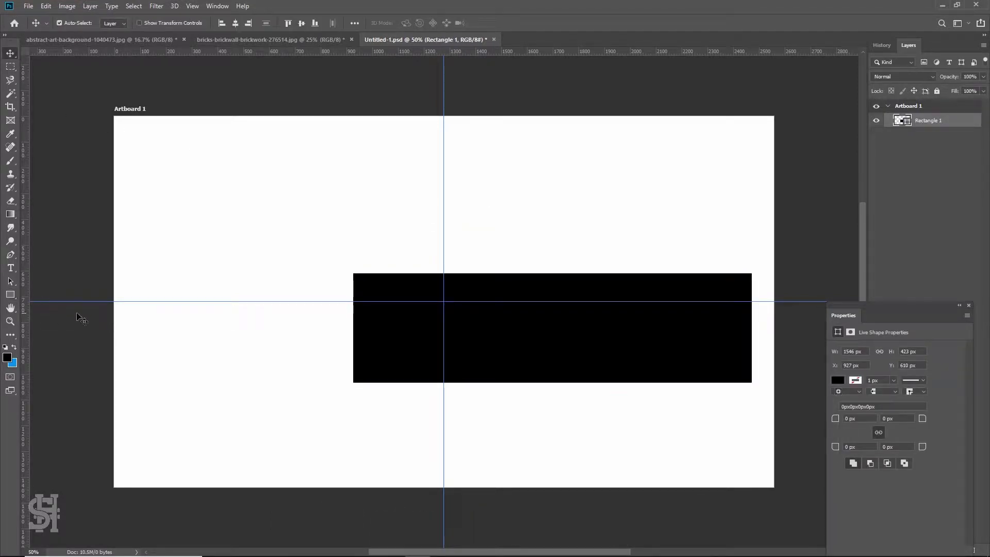
left_click_drag(398, 336, 282, 303)
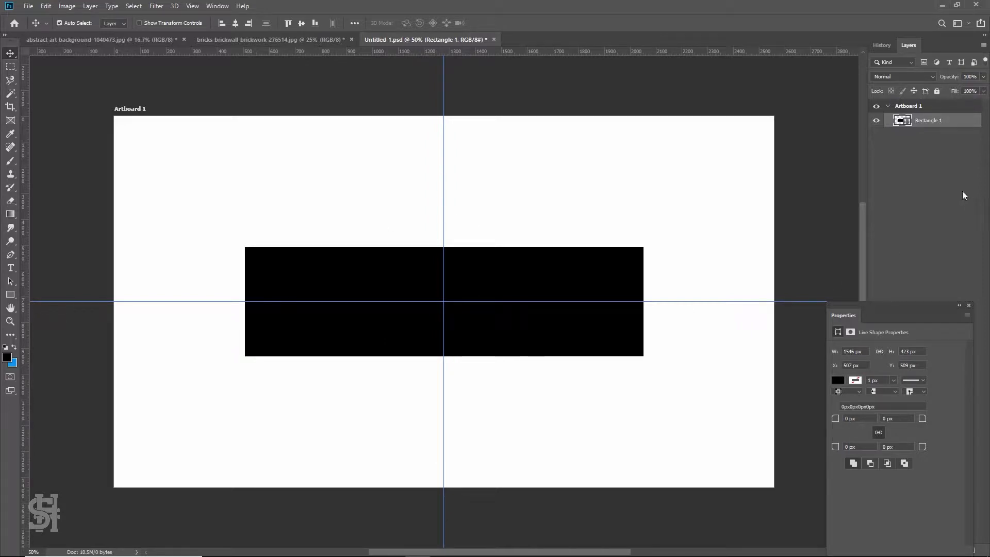
- Duplicate the rectangle layer and stretch the copy horizontally to span the full 2560 px artboard width
right_click(942, 125)
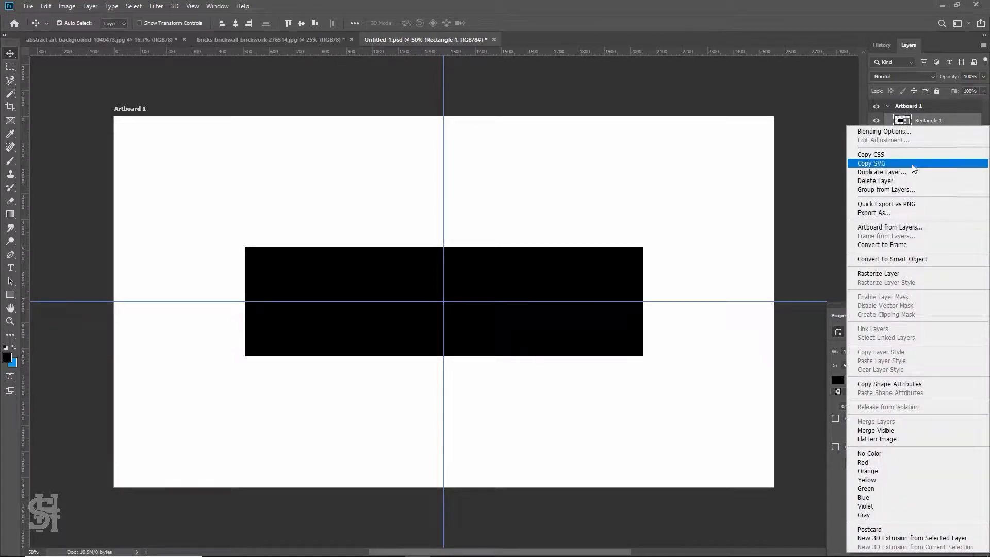
left_click(923, 170)
left_click(580, 152)
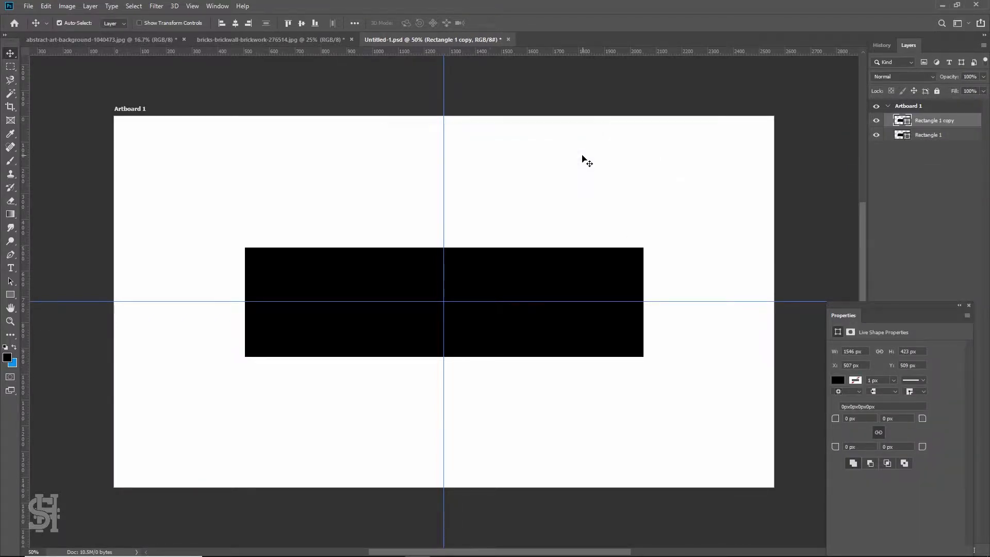
key("ctrl+t")
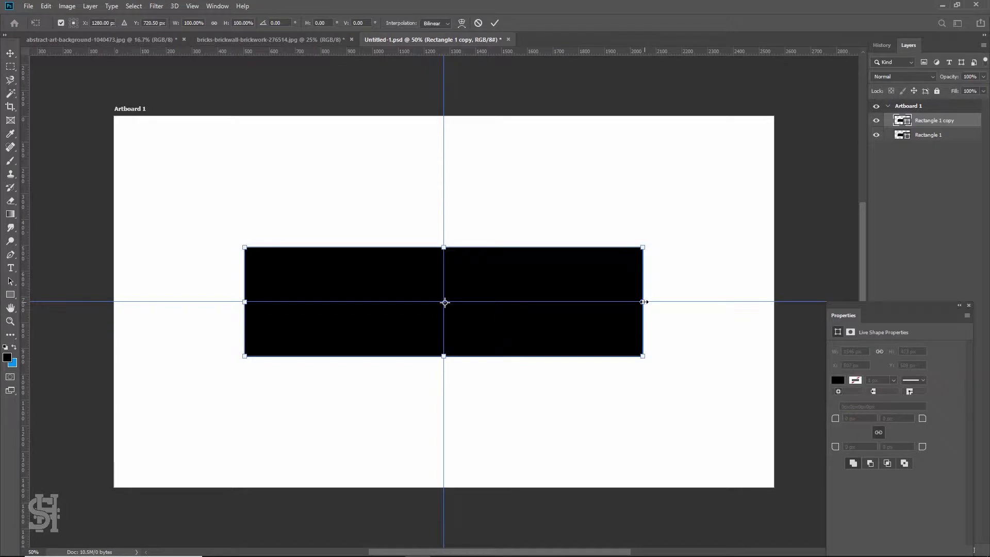
left_click_drag(644, 302, 778, 298)
key("Return")
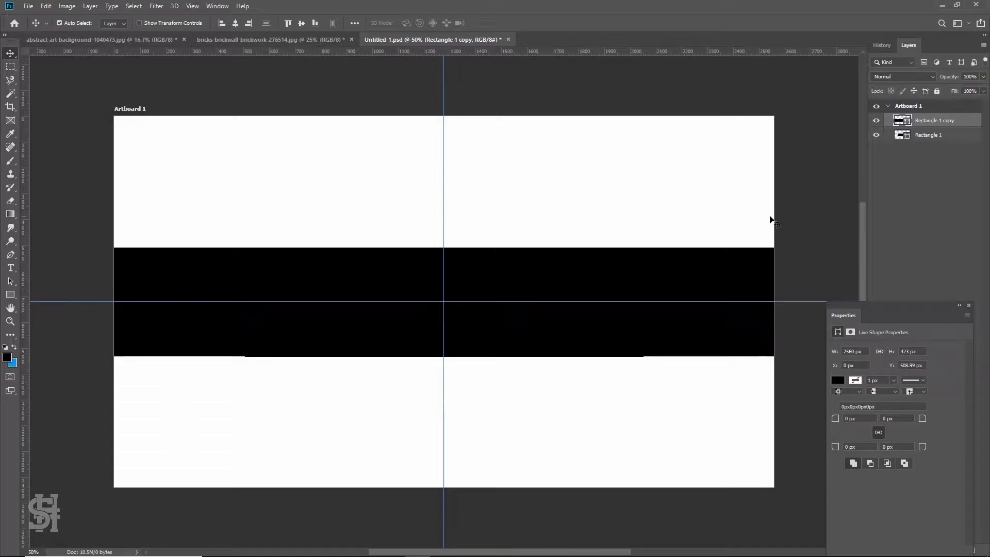
- Rasterize the stretched rectangle copy layer
left_click(67, 6)
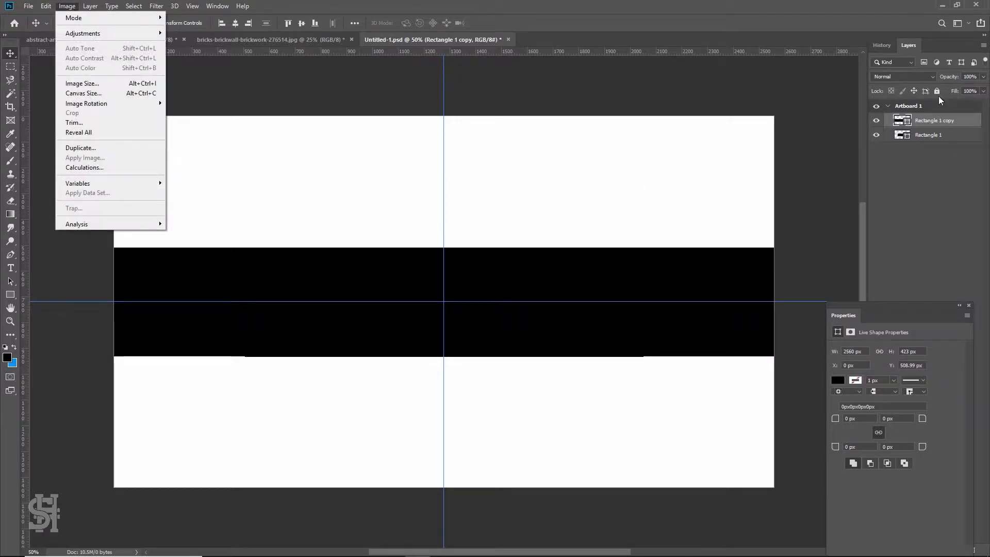
right_click(922, 123)
left_click(894, 272)
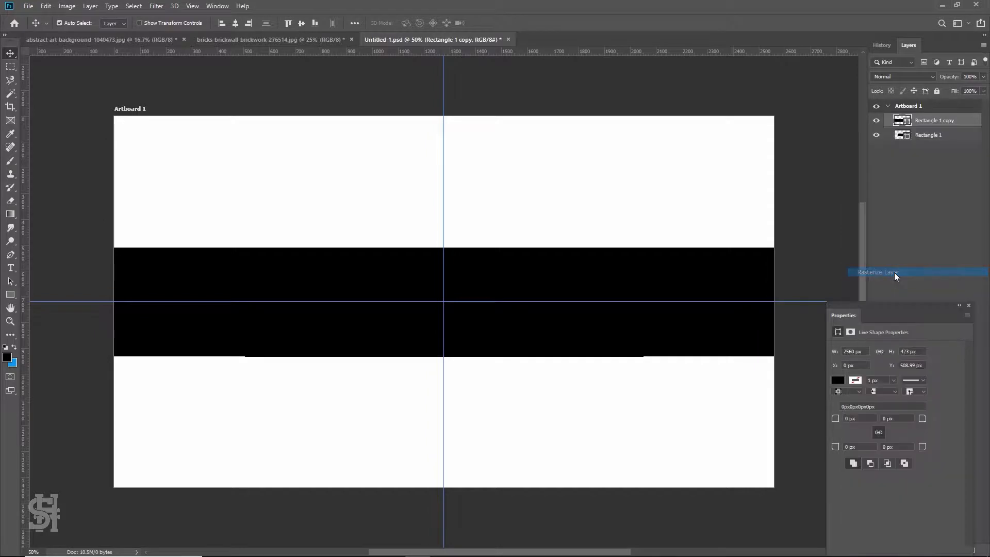
- Raise the rectangle copy's Hue/Saturation lightness to +44 and move its layer below the original rectangle
left_click(67, 6)
mouse_move(88, 34)
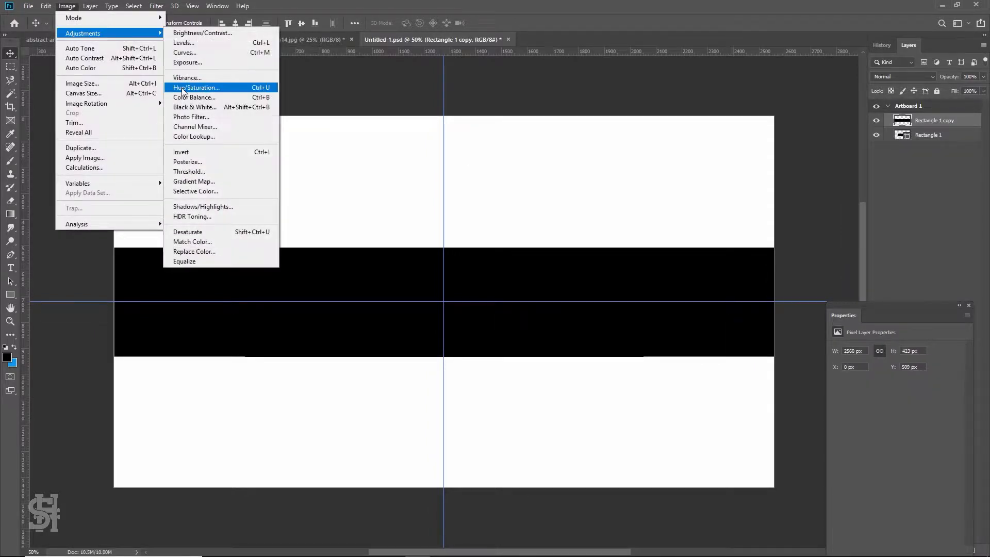
left_click(206, 88)
left_click_drag(754, 267, 791, 267)
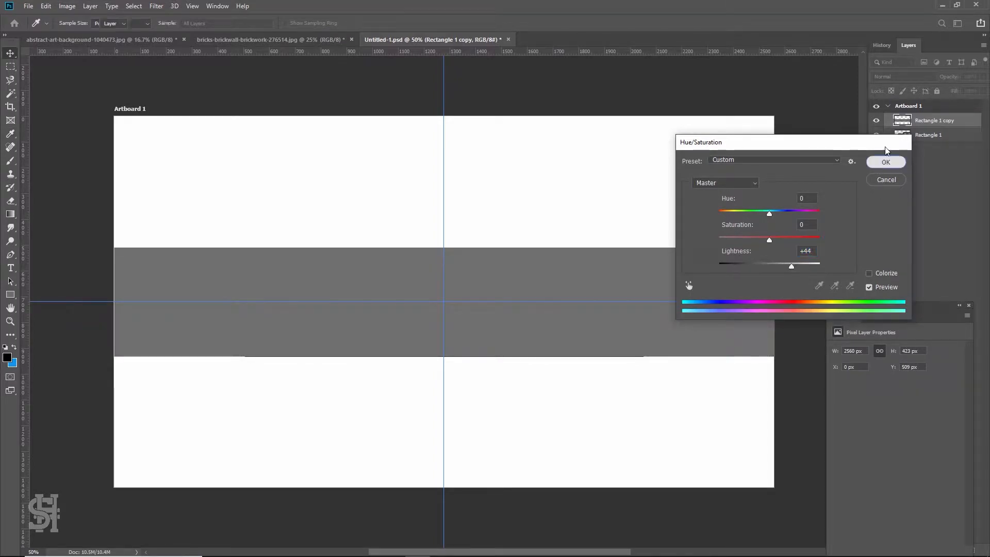
left_click(887, 162)
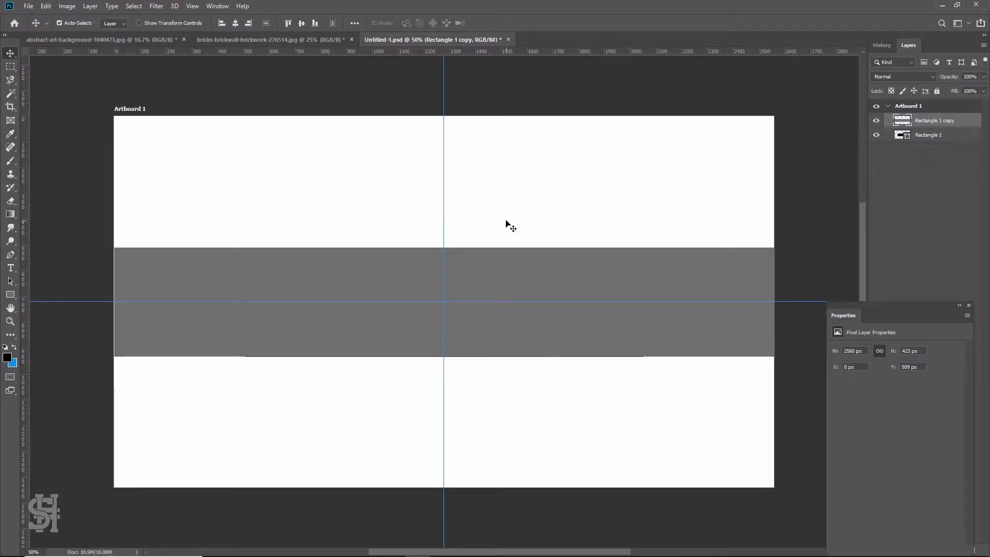
left_click_drag(914, 122, 921, 140)
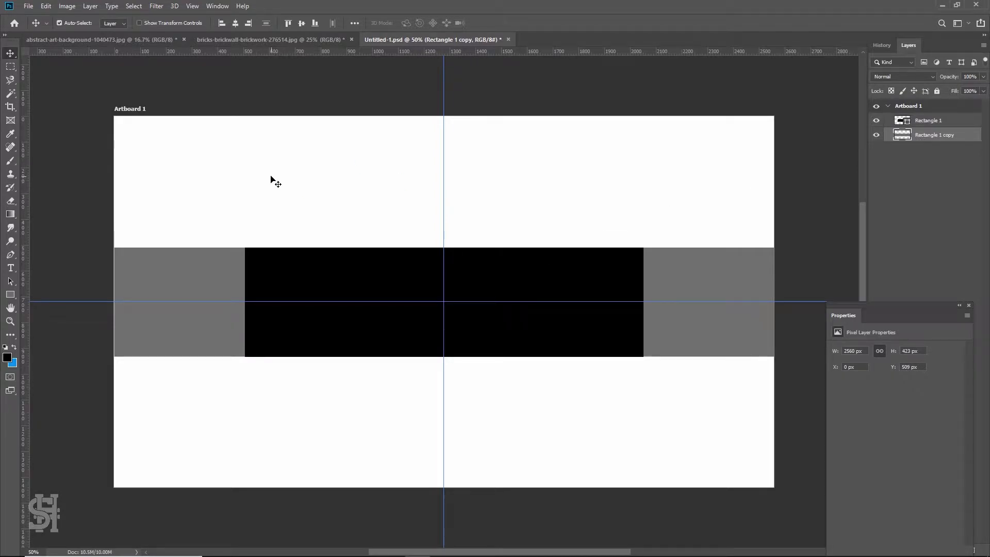
- Place guides along all four edges of the black rectangle
left_click_drag(87, 55, 188, 248)
left_click_drag(255, 53, 257, 356)
left_click_drag(24, 326, 245, 309)
left_click_drag(23, 309, 643, 333)
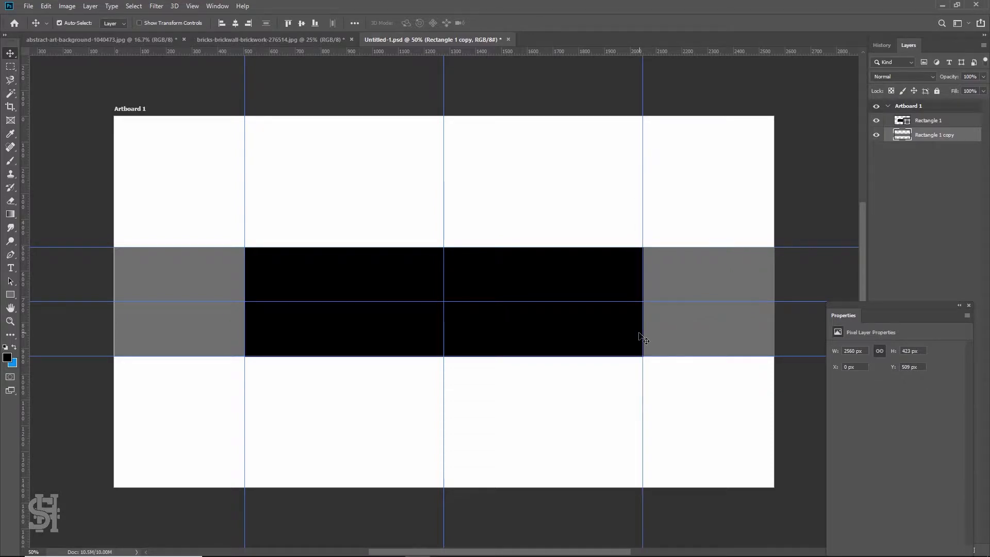
- On a new layer, fill the artboard areas above and below the rectangle band with the foreground colour, and clear the selection
key("m")
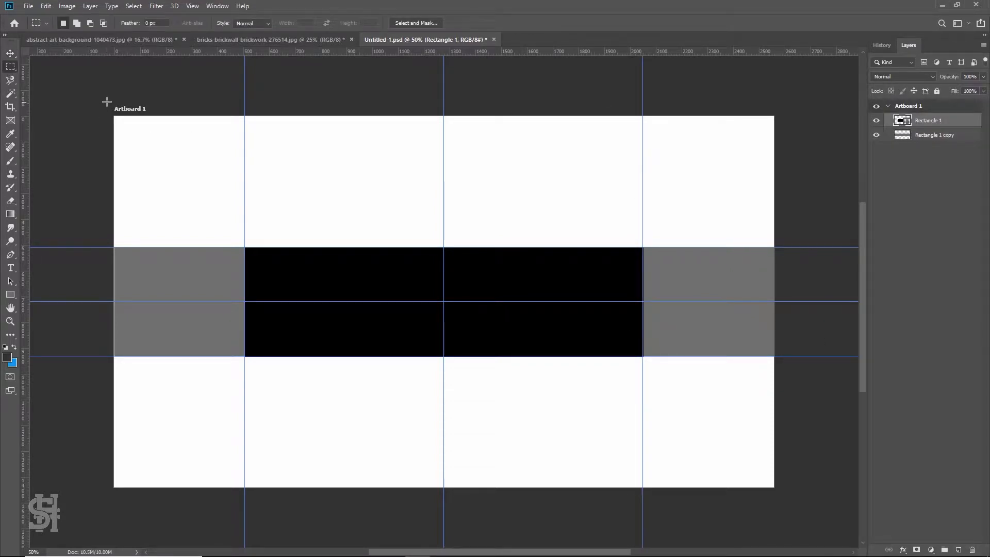
left_click_drag(106, 101, 775, 248)
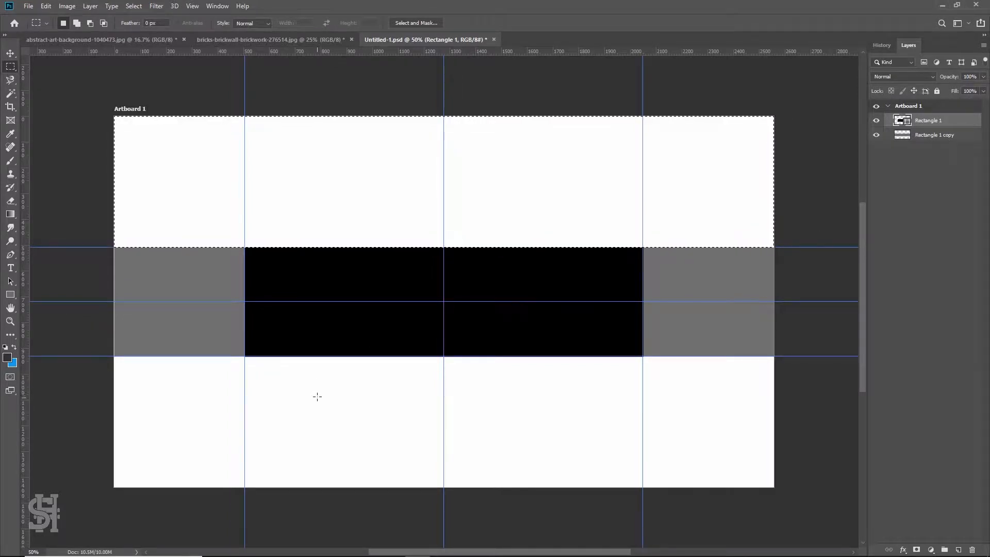
left_click_drag(72, 510, 777, 356)
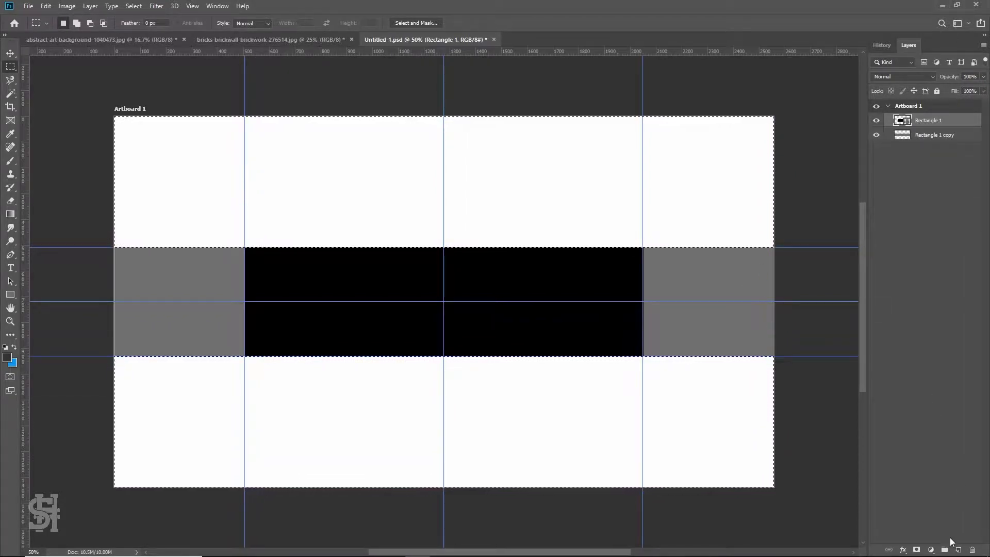
left_click(958, 550)
left_click(45, 6)
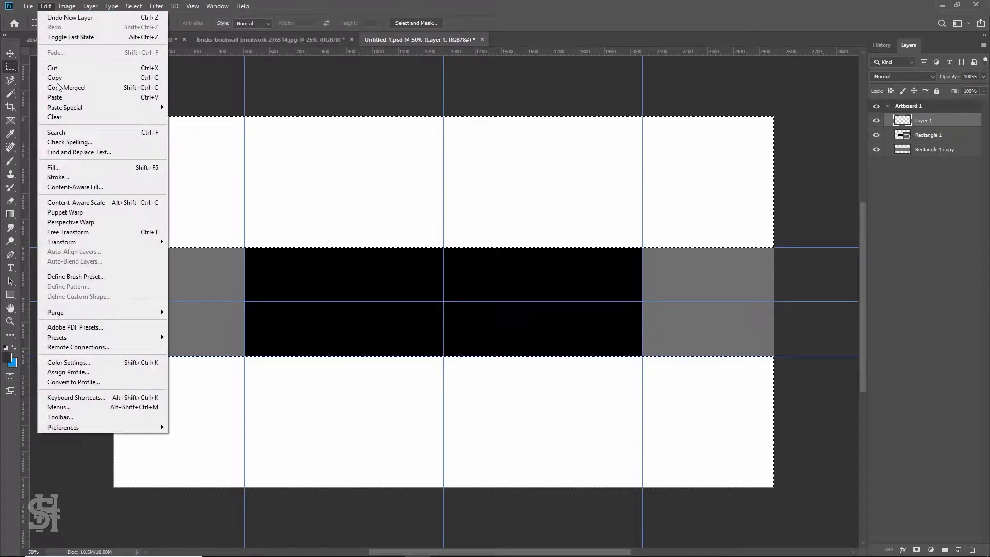
left_click(82, 167)
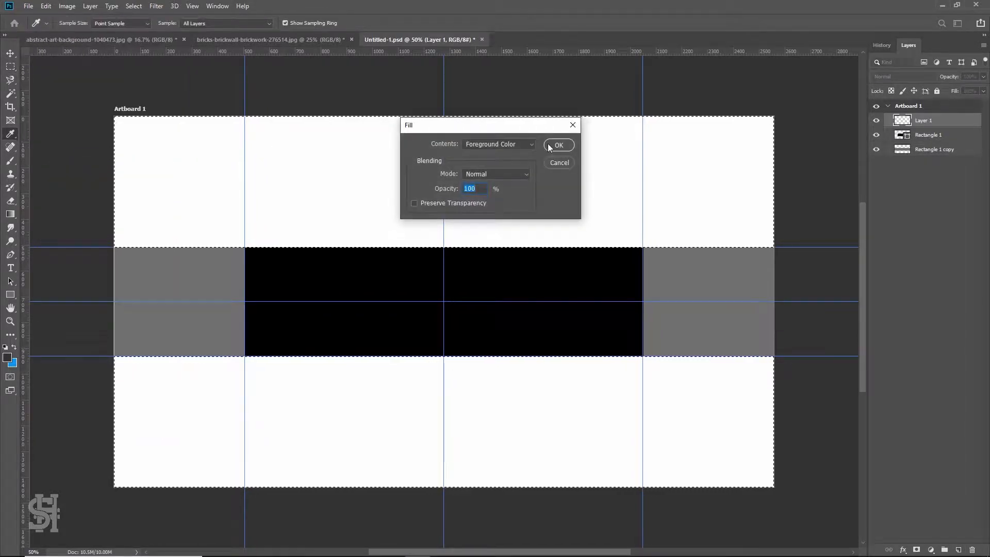
left_click(551, 145)
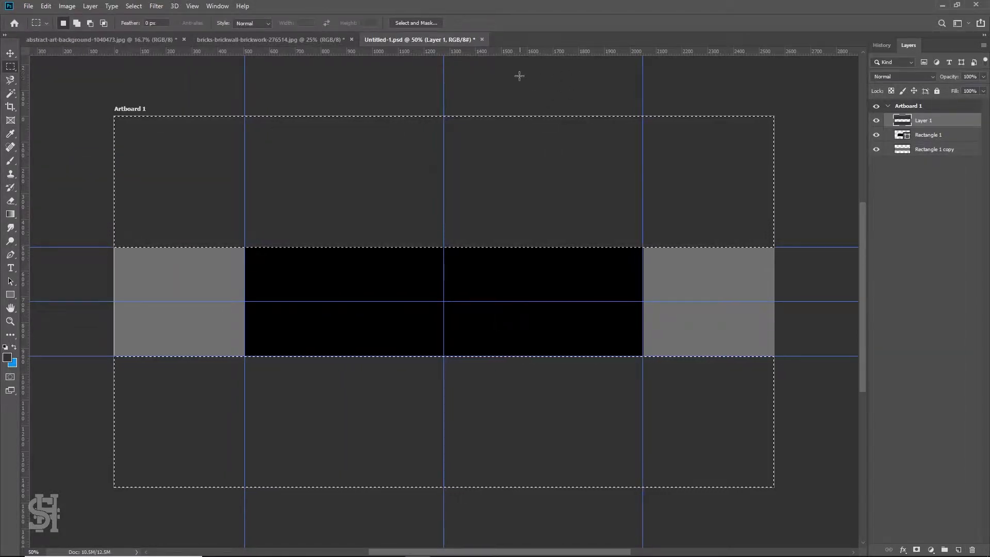
key("ctrl+d")
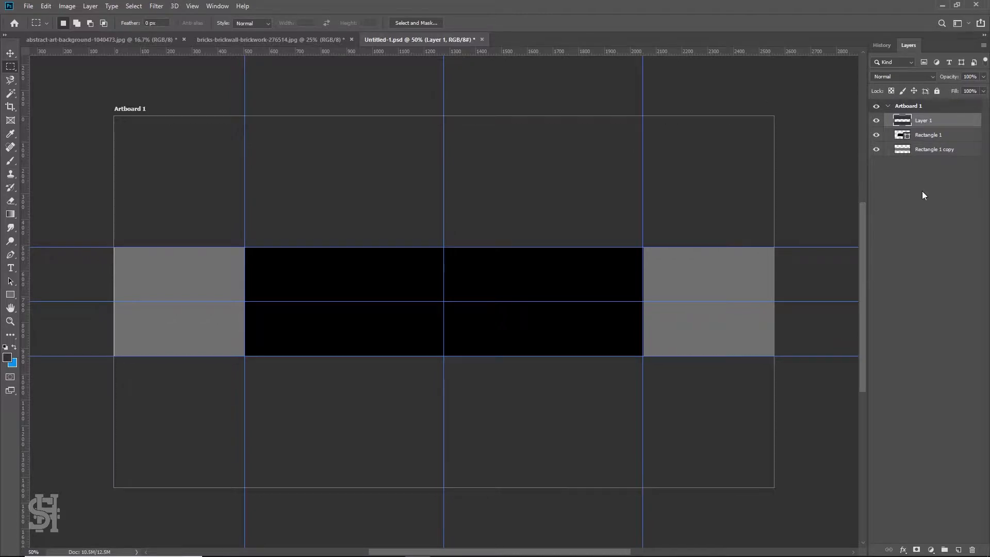
- On a new layer, fill the full-height areas on both sides of the black rectangle with the foreground colour, and clear the selection
left_click(959, 550)
left_click_drag(775, 116, 643, 487)
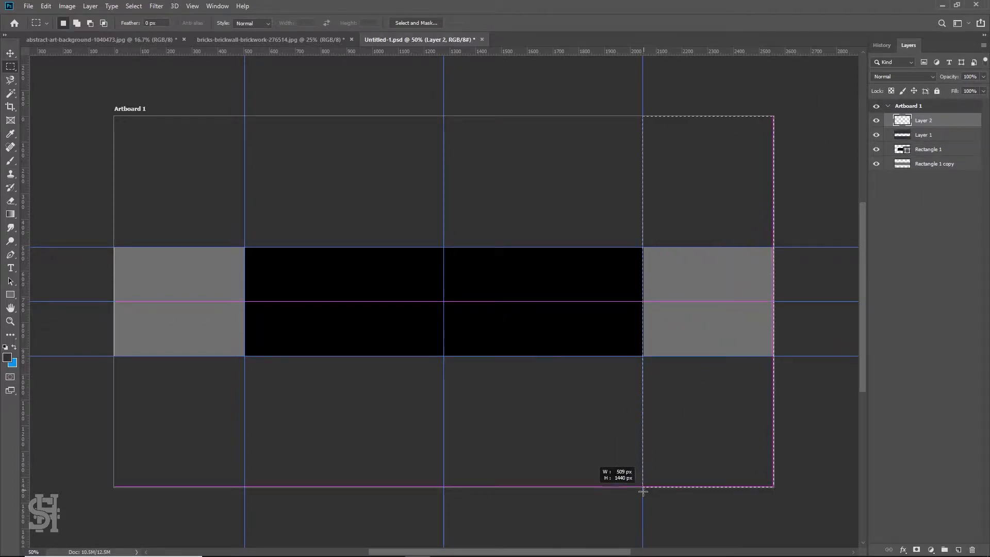
left_click_drag(114, 116, 245, 487)
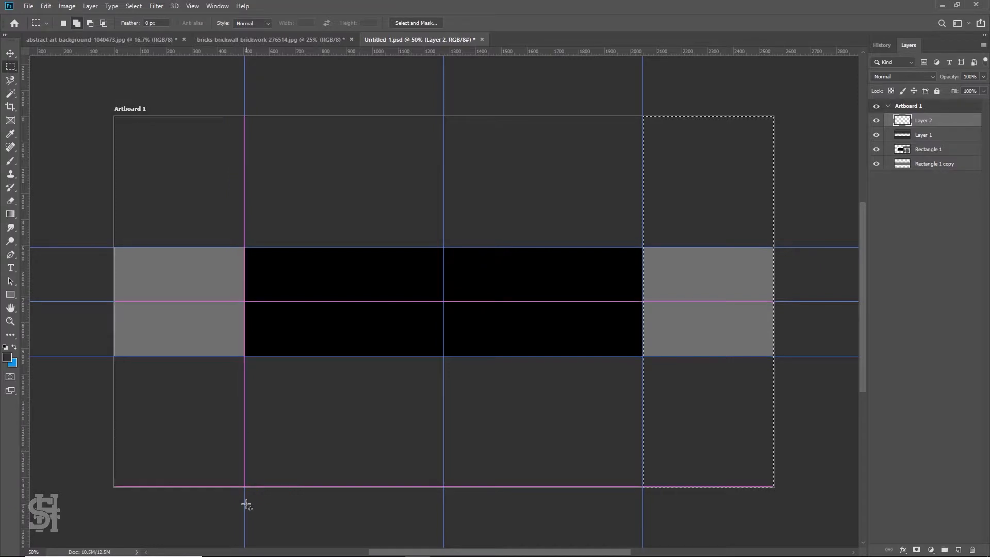
left_click(961, 550)
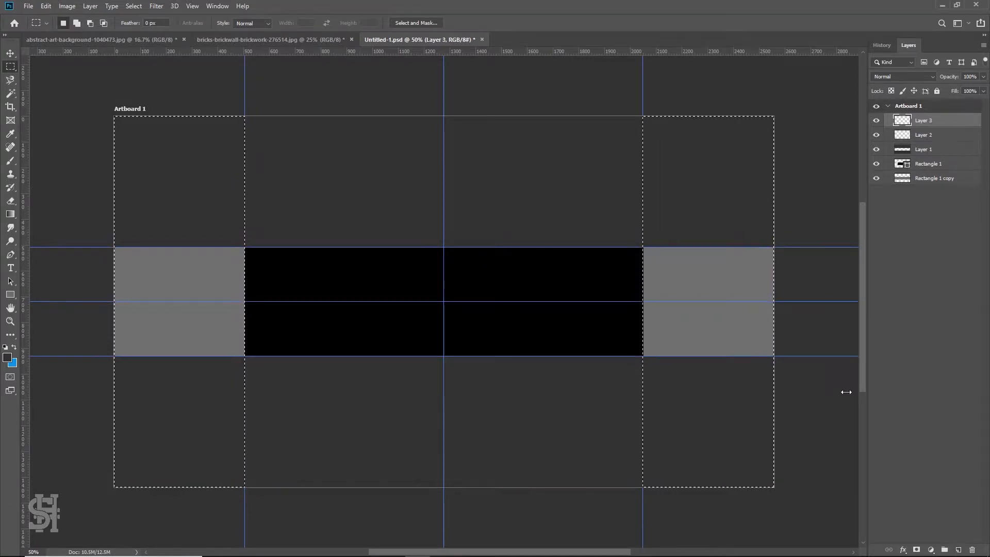
left_click(46, 6)
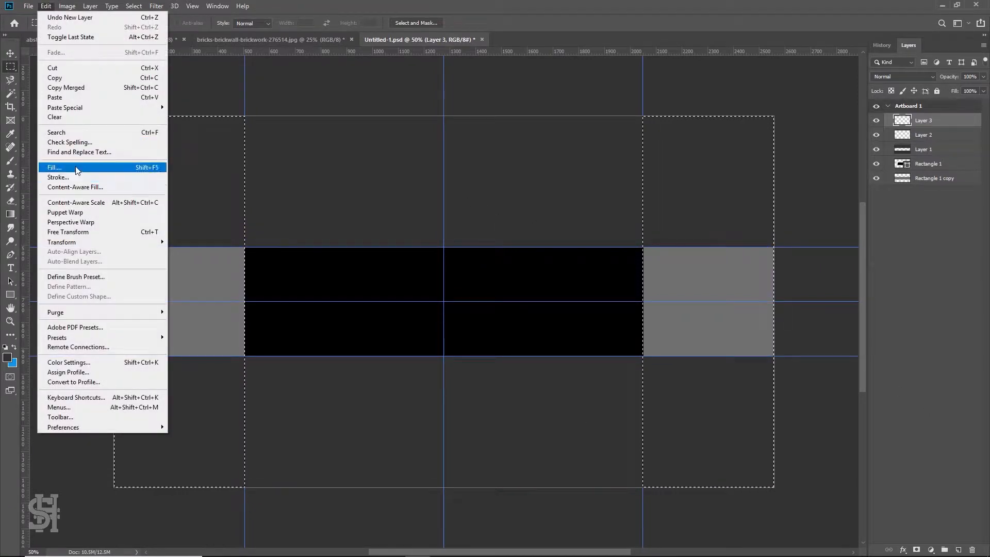
left_click(45, 166)
left_click(553, 145)
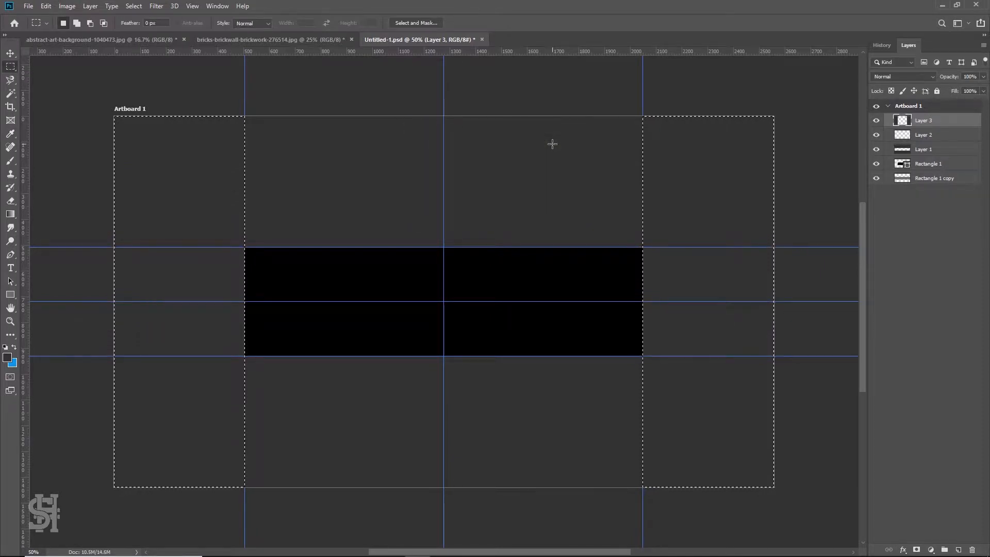
key("ctrl+d")
- Create a new layer group at the top of the artboard's layer stack and delete the empty Layer 2
key("alt+bracketleft")
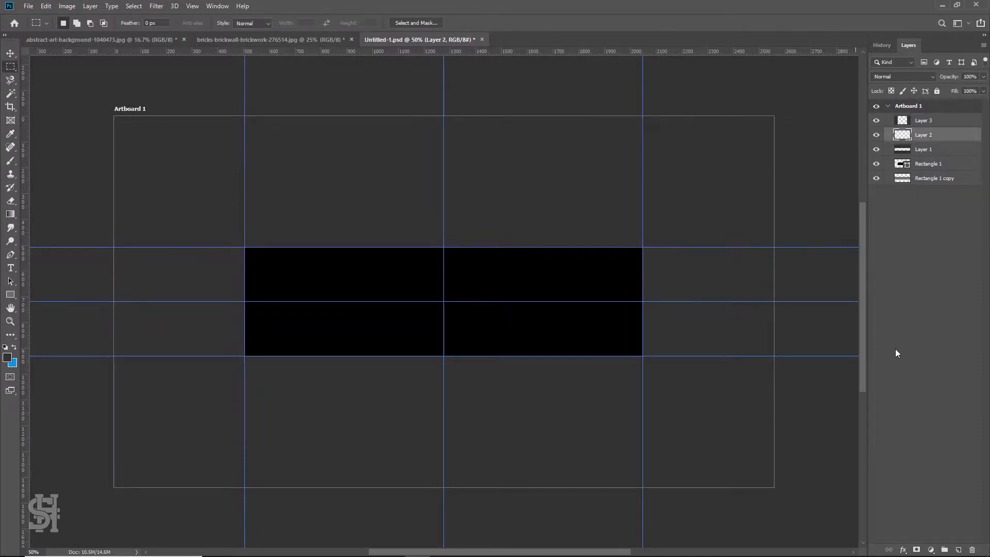
left_click(946, 551)
left_click_drag(914, 135, 926, 124)
left_click(926, 136)
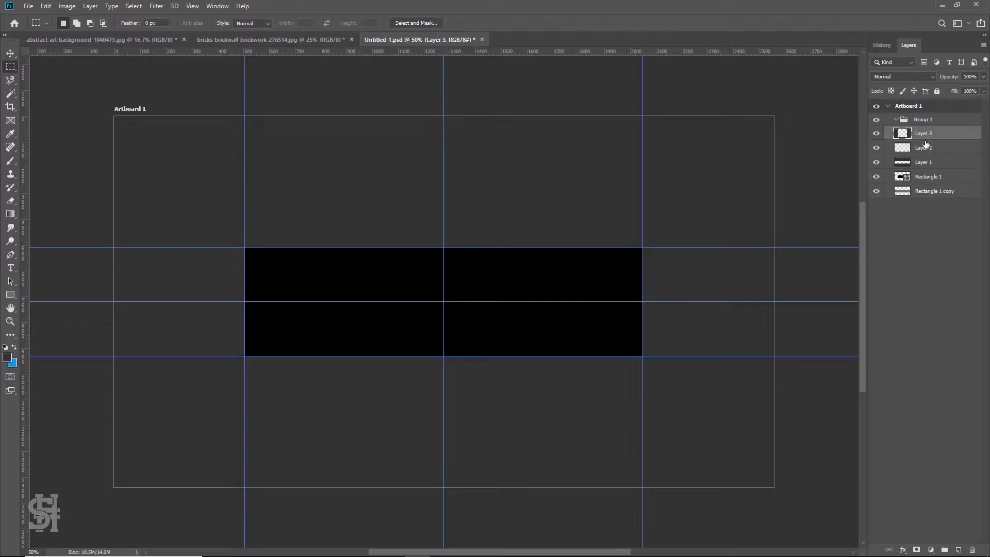
left_click(926, 148)
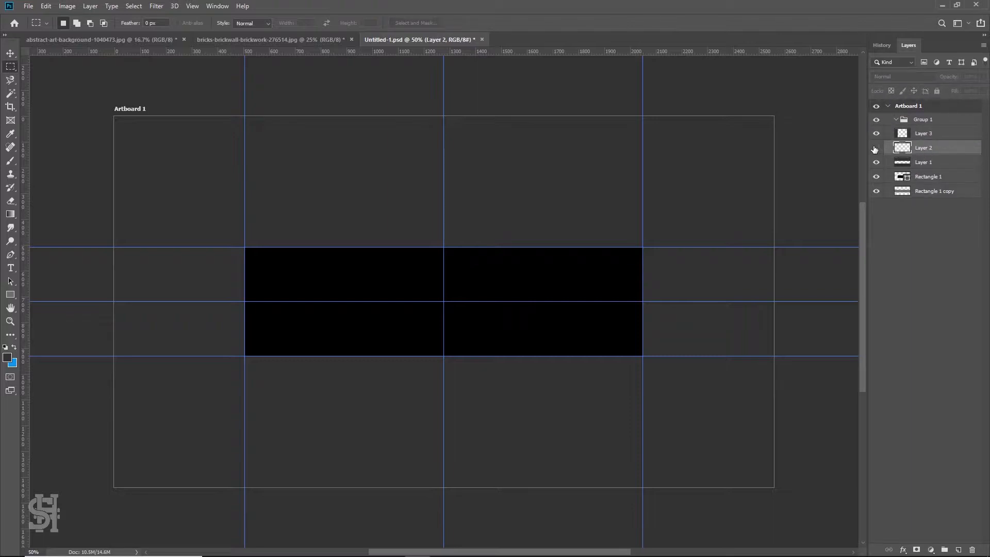
left_click(972, 550)
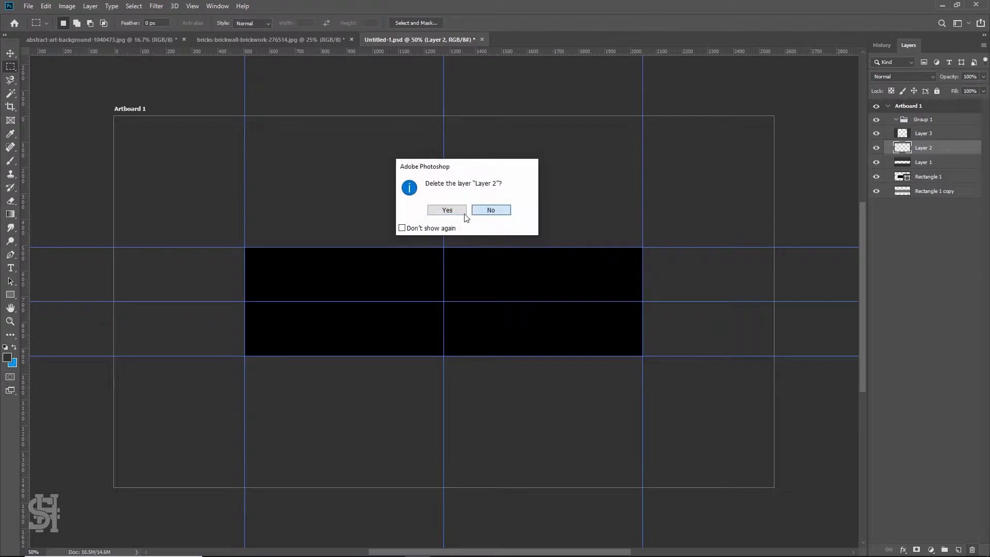
left_click(448, 209)
- Move Layer 3, Layer 1, Rectangle 1 and Rectangle 1 copy into the new group and rename the group Guides
left_click(926, 136)
left_click(925, 164, "shift")
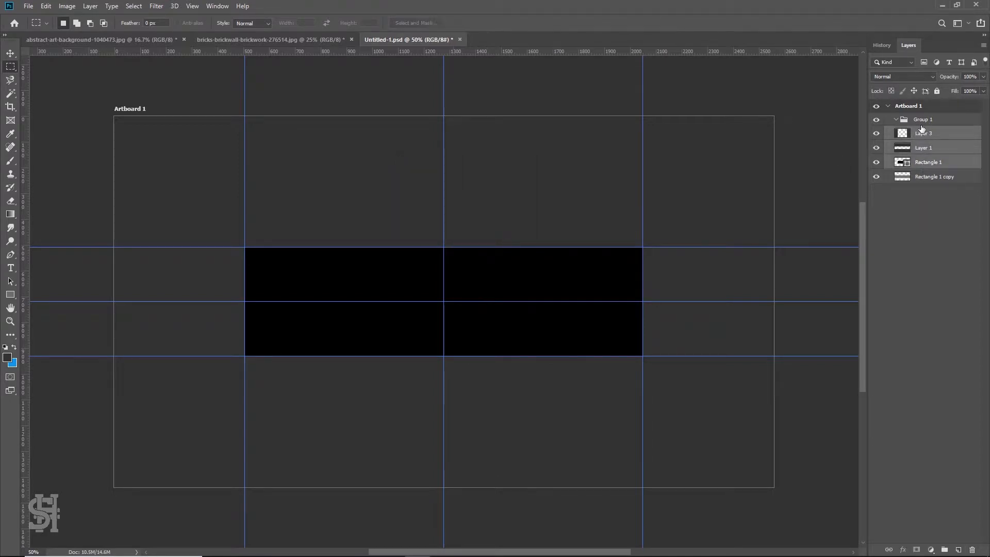
left_click_drag(924, 133, 923, 121)
left_click(928, 178)
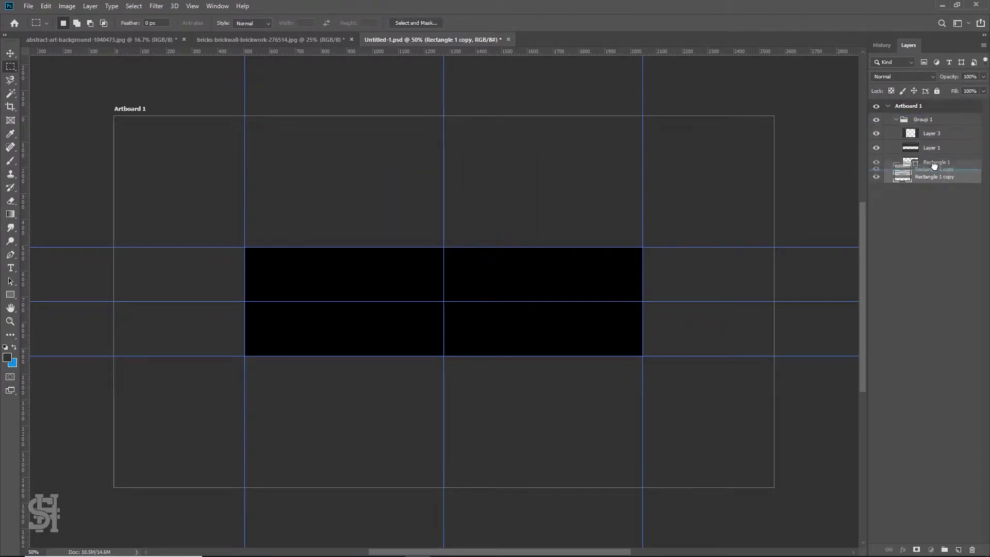
double_click(922, 121)
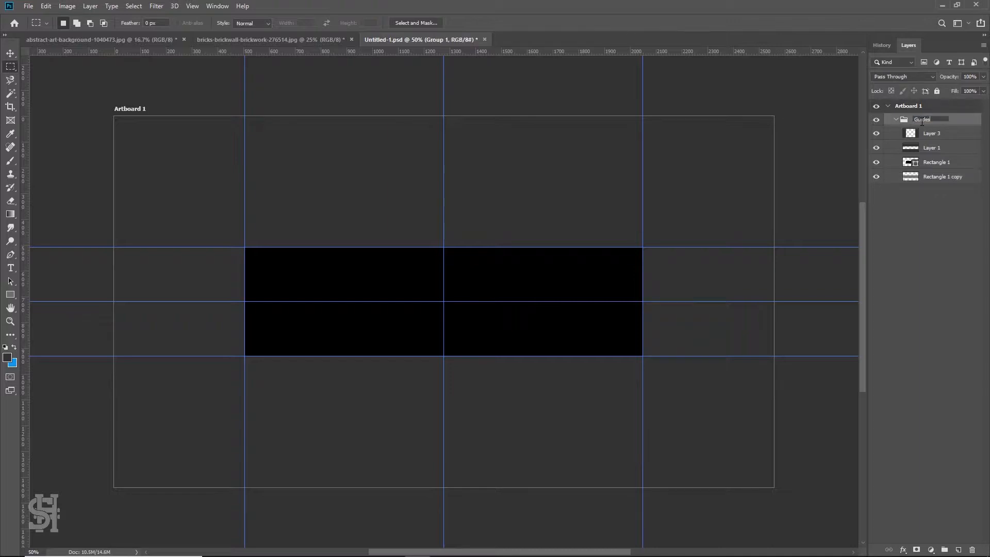
key("Return")
key("ctrl+s")
- Create a second layer group and place it below the Guides group, outside of it
left_click(947, 550)
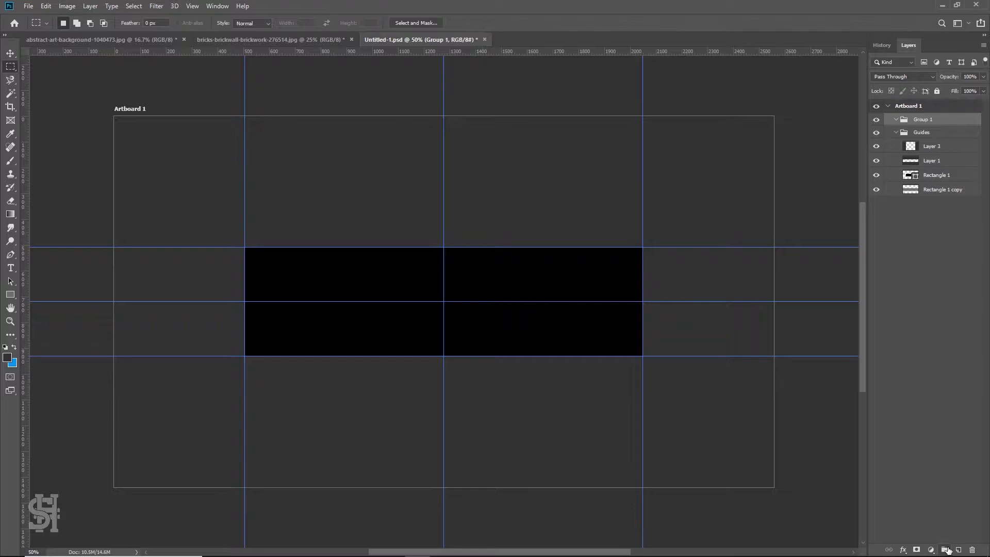
left_click_drag(918, 122, 920, 196)
left_click(921, 179)
left_click(922, 137, "shift")
left_click_drag(922, 133, 922, 121)
left_click(897, 120)
left_click(897, 120)
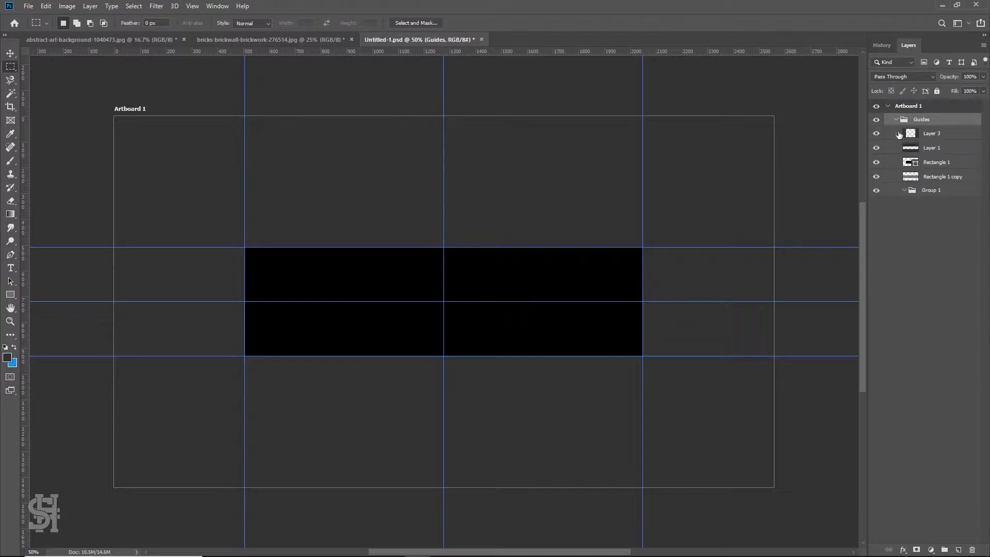
left_click_drag(922, 196, 909, 205)
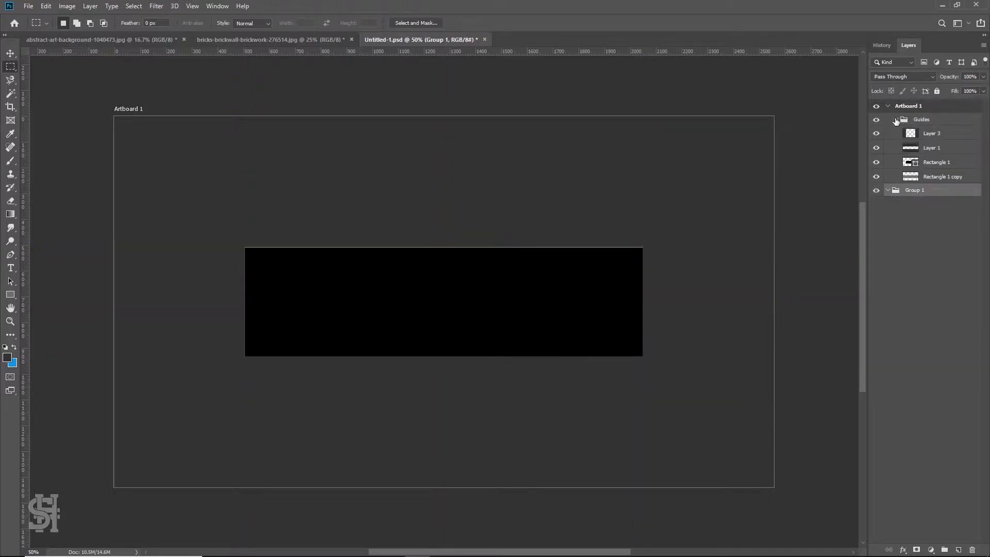
- Collapse the Guides group and rename the second group Art, keeping it inside Artboard 1
left_click(896, 120)
left_click_drag(907, 123, 913, 132)
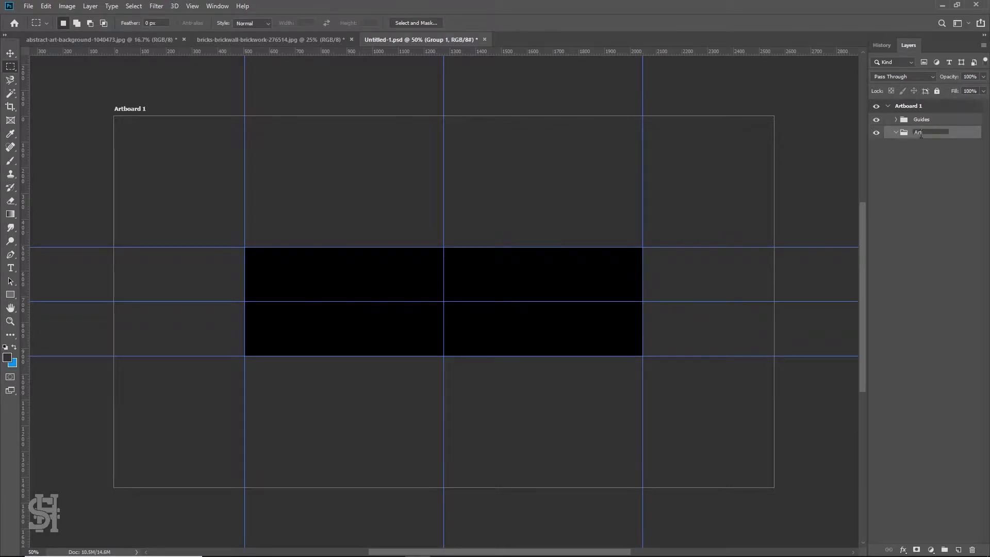
type("t")
key("Return")
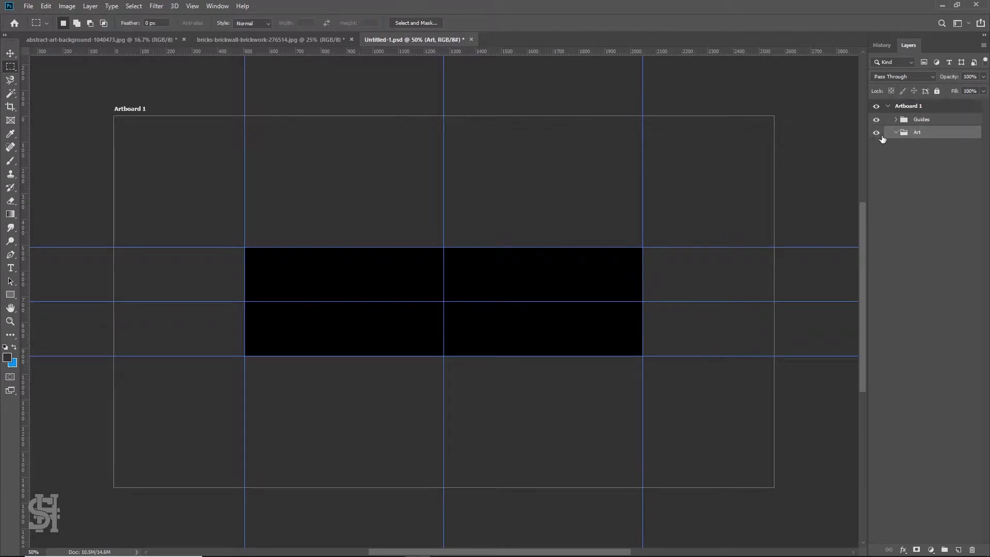
- Hide all four layers inside the Guides group and collapse the group
left_click(895, 120)
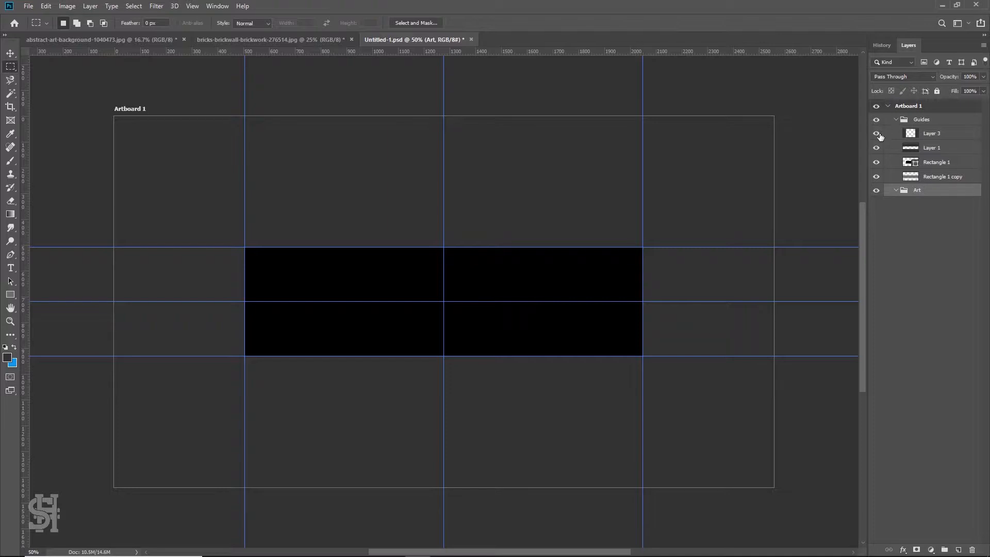
left_click(877, 133)
left_click(877, 134)
left_click(877, 154)
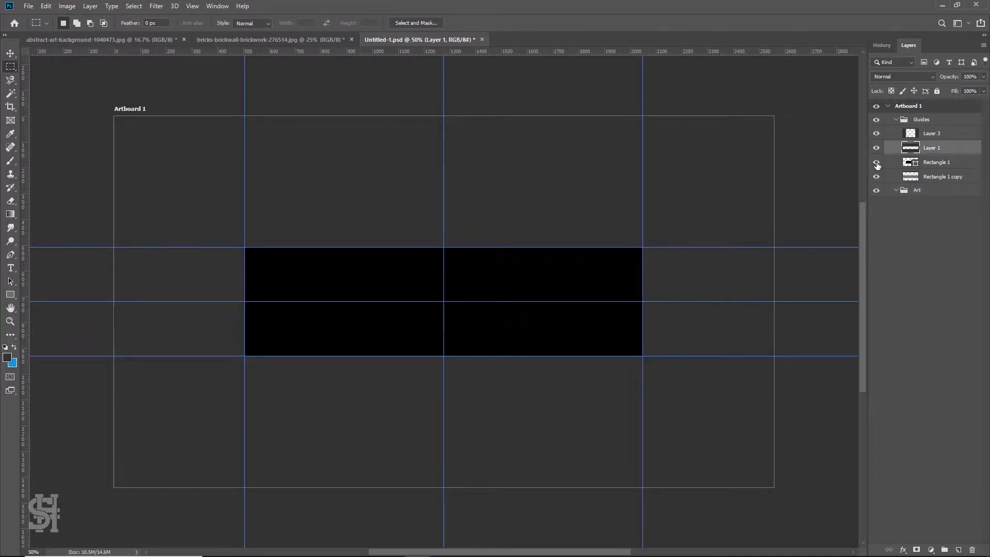
left_click_drag(877, 163, 877, 138)
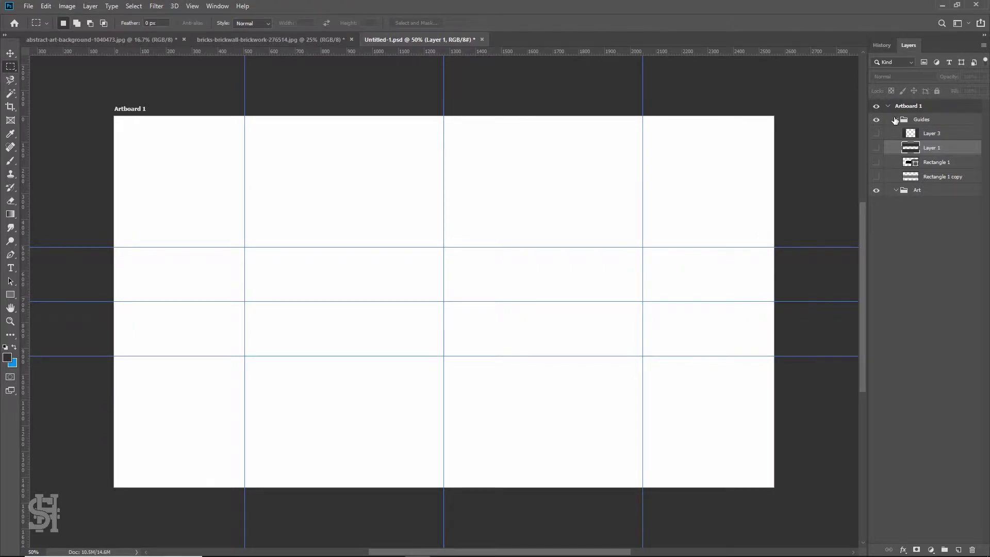
left_click(895, 120)
- Paste the cloud image into the Art group, scale it to about 44.6% to span the artboard's width, and align it to the bottom edge
left_click(921, 137)
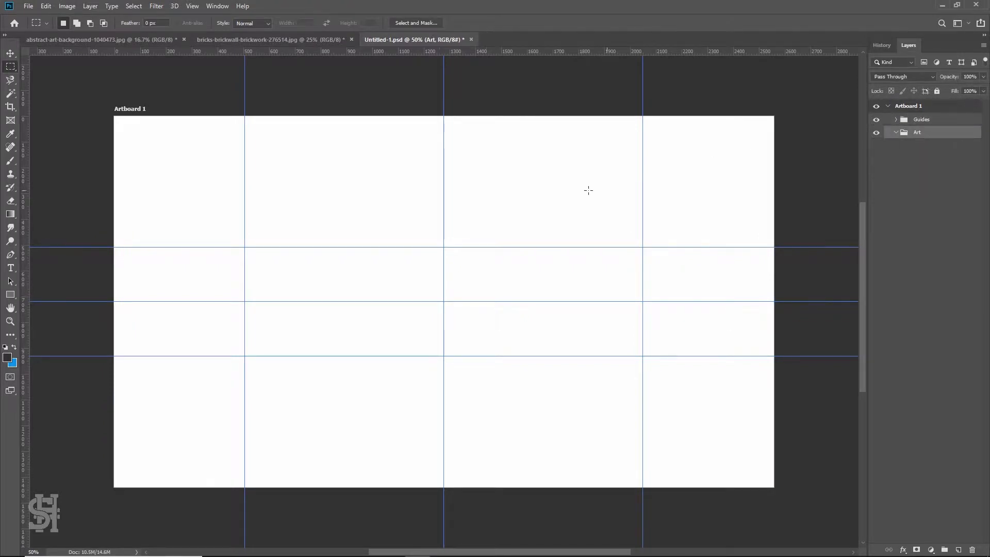
key("ctrl+v")
key("ctrl+t")
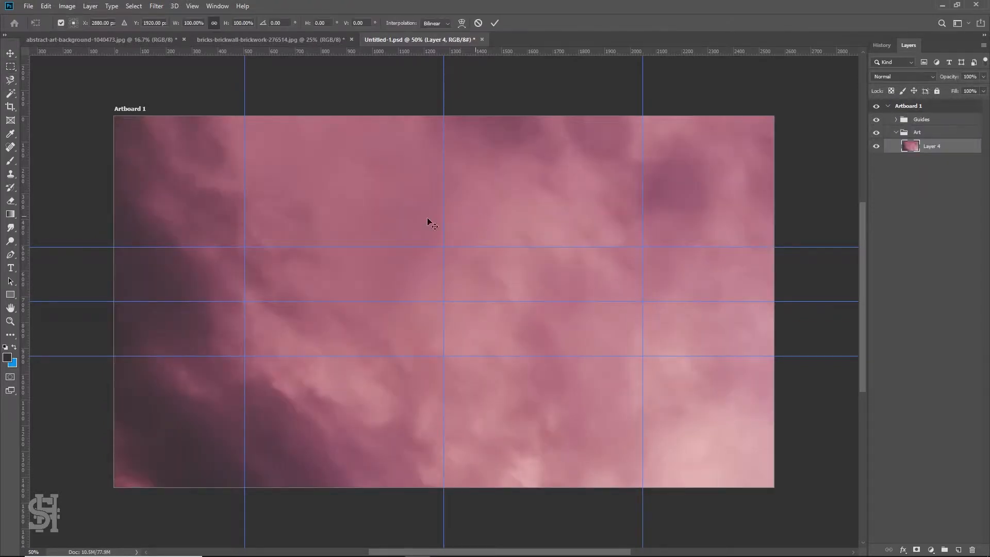
left_click_drag(116, 116, 232, 225)
key("ctrl+z")
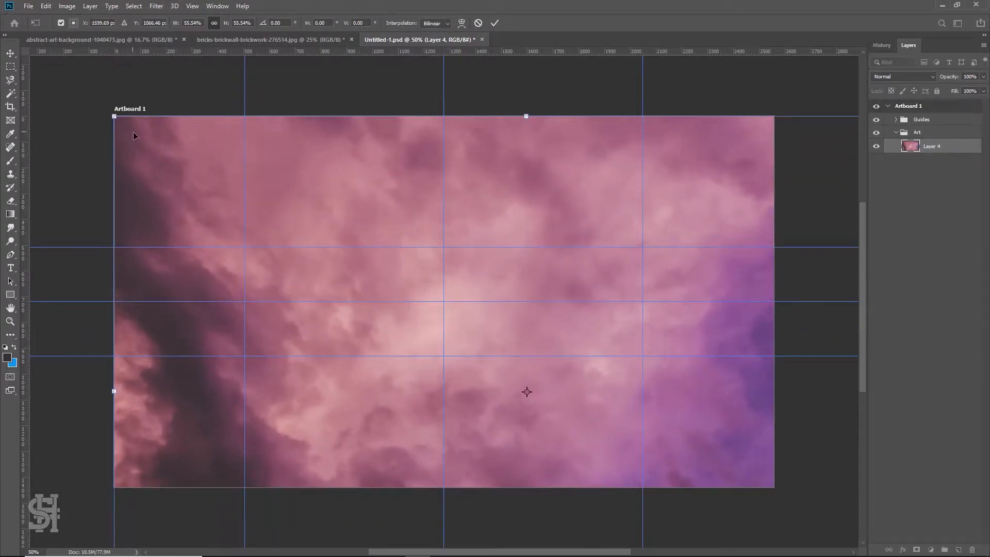
left_click_drag(112, 112, 264, 201)
left_click_drag(334, 276, 201, 187)
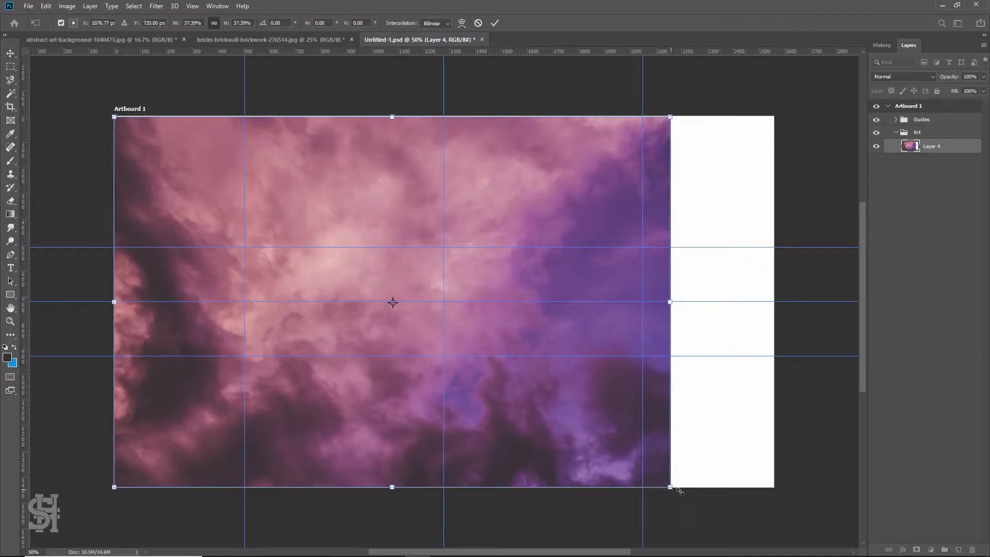
left_click_drag(669, 488, 799, 527)
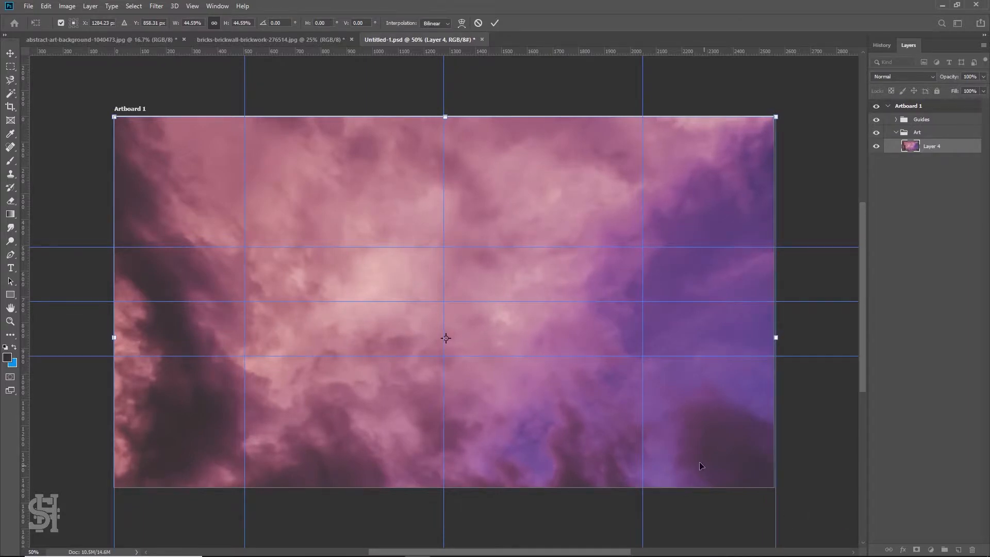
left_click_drag(699, 462, 679, 388)
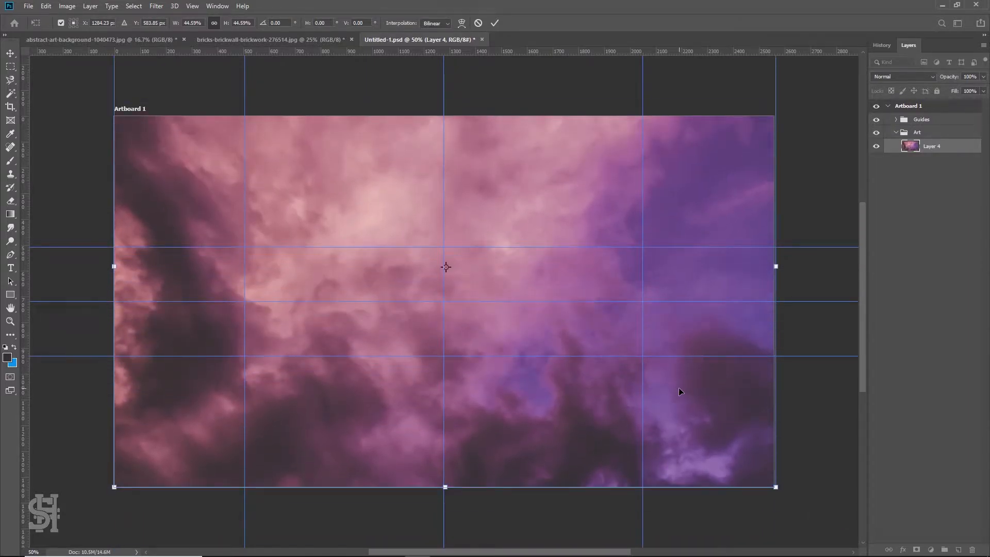
key("Return")
- Apply a Camera Raw filter to the cloud layer with exposure +0.05, contrast +30, clarity about +64 and saturation -43
key("m")
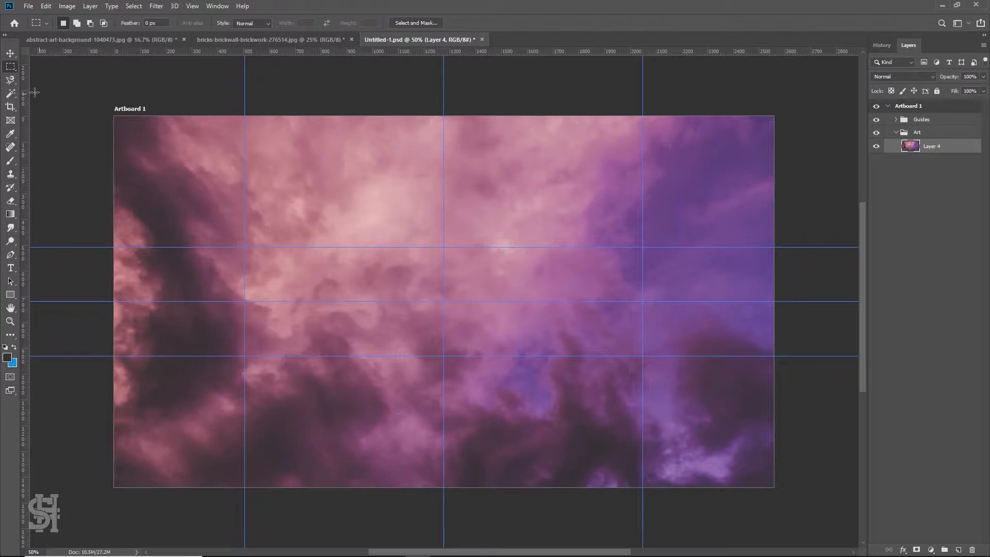
left_click(10, 53)
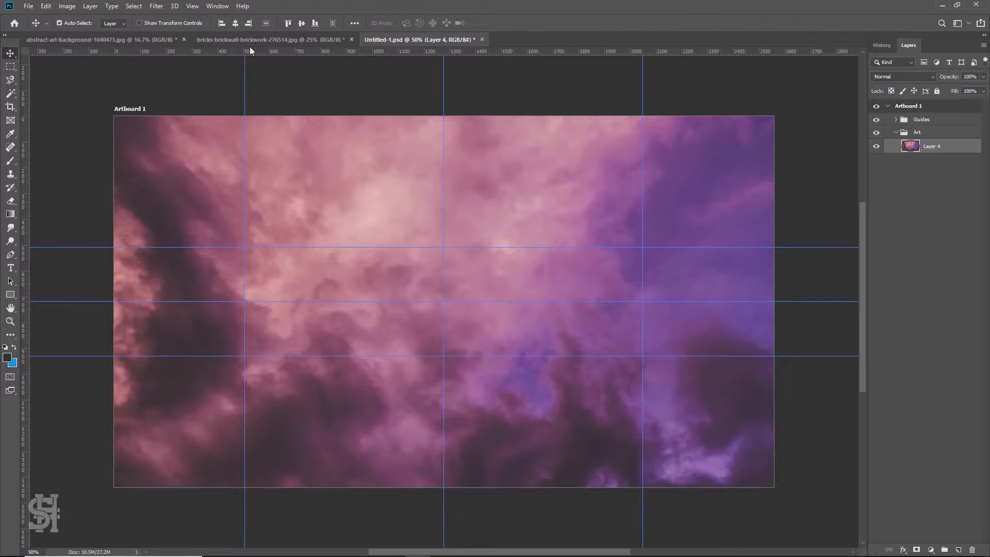
left_click(171, 6)
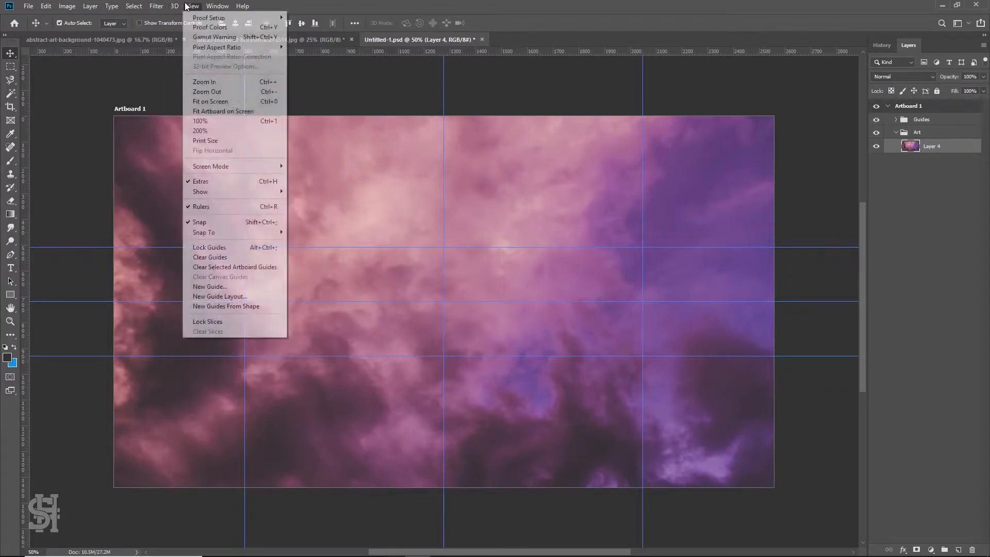
left_click(172, 70)
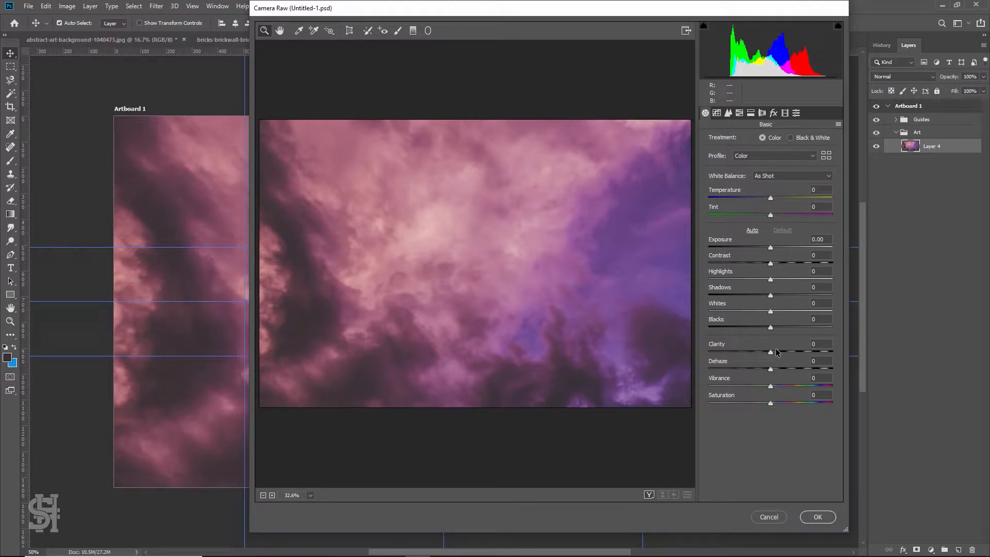
left_click_drag(777, 352, 804, 352)
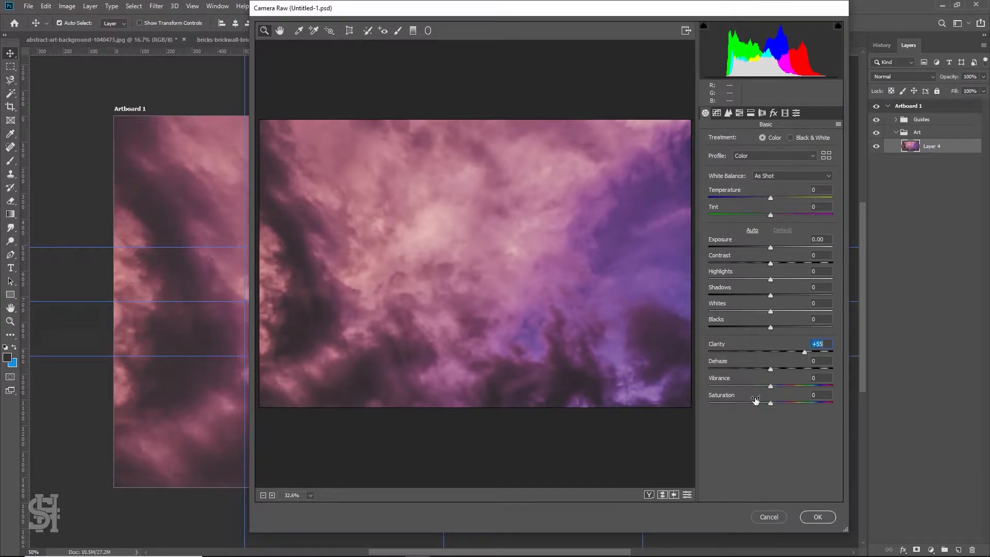
left_click_drag(767, 404, 744, 404)
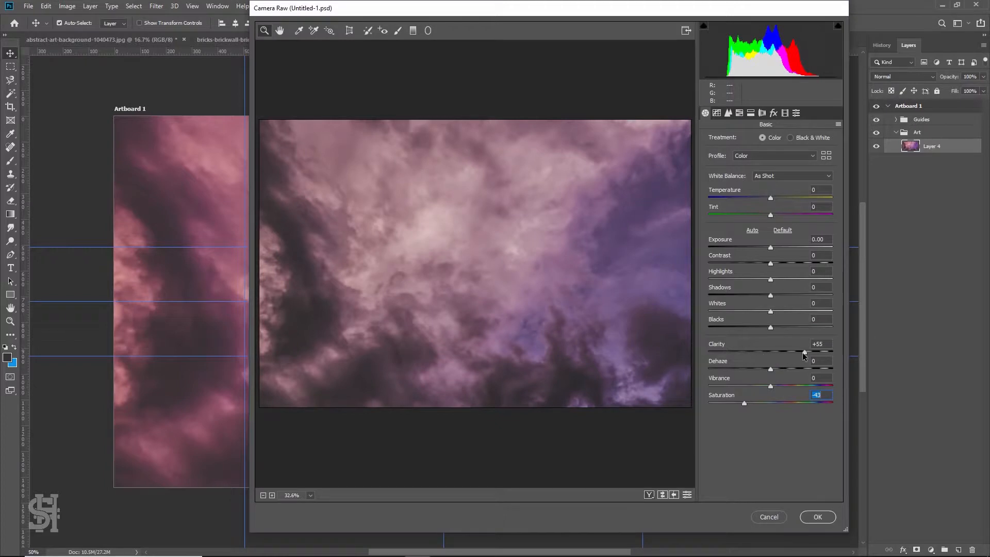
left_click_drag(806, 352, 810, 352)
left_click_drag(771, 249, 787, 267)
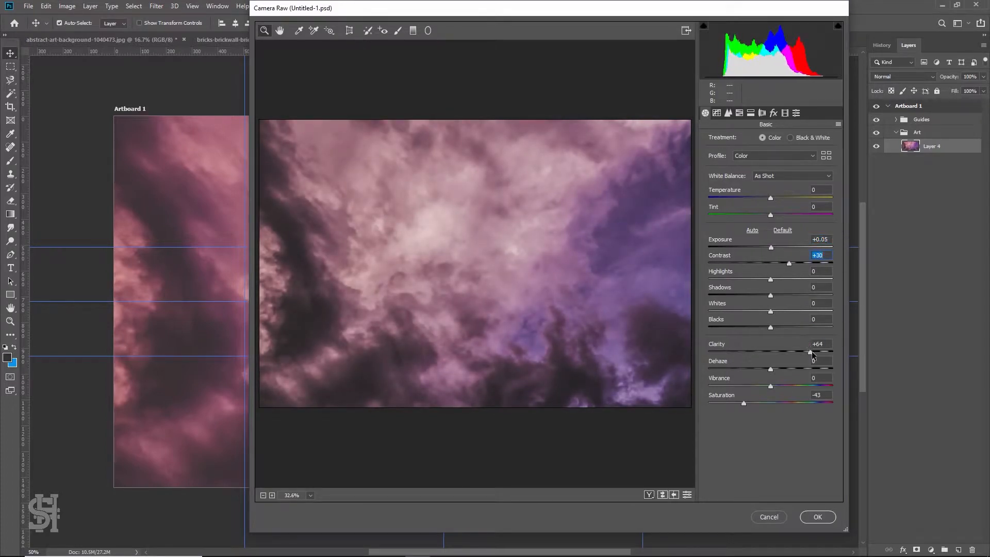
left_click_drag(812, 351, 813, 353)
left_click(818, 517)
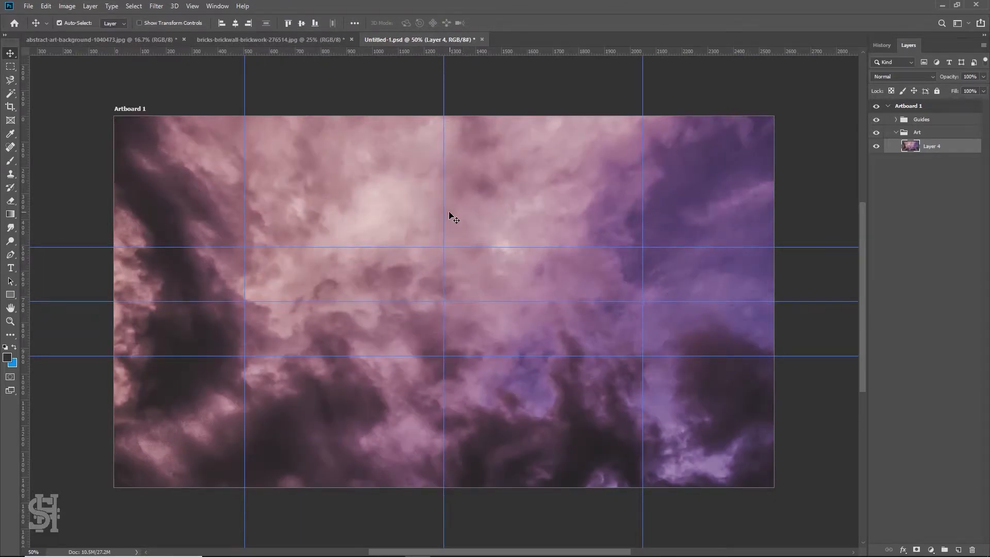
- Paste the brick wall image into the Art group, scale it to about 57.2%, and align it to the artboard's left and bottom edges
key("ctrl+v")
key("ctrl+t")
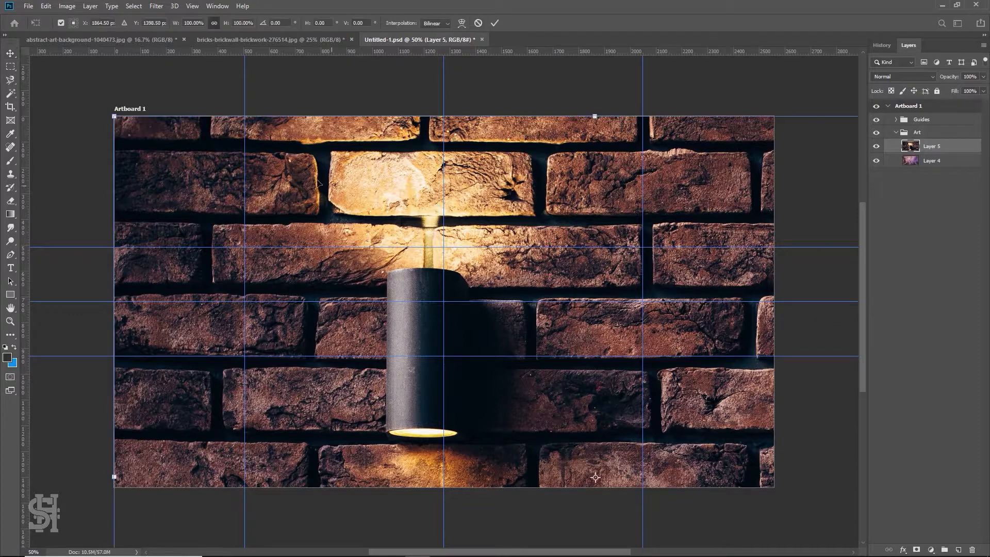
left_click_drag(113, 118, 136, 148)
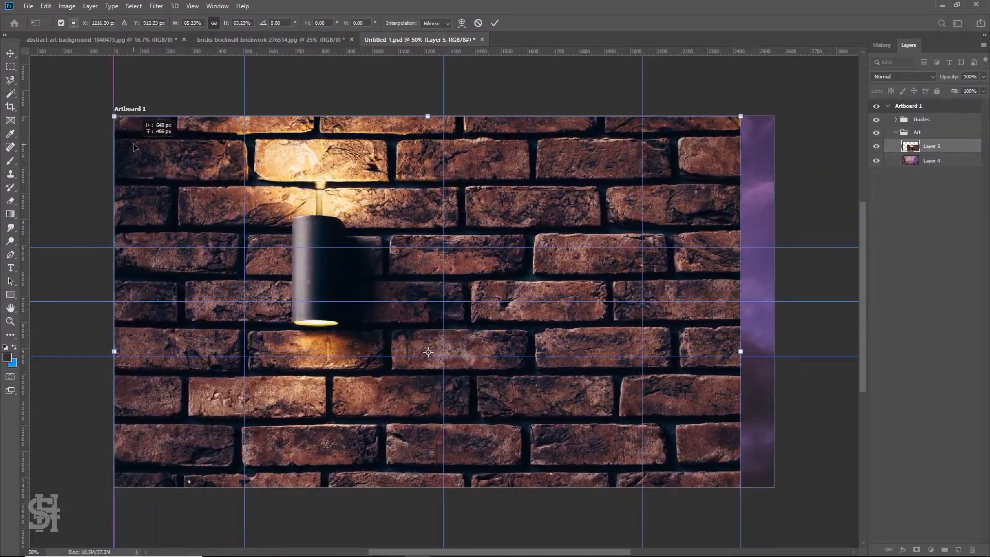
left_click_drag(736, 121, 645, 188)
left_click_drag(566, 212, 549, 172)
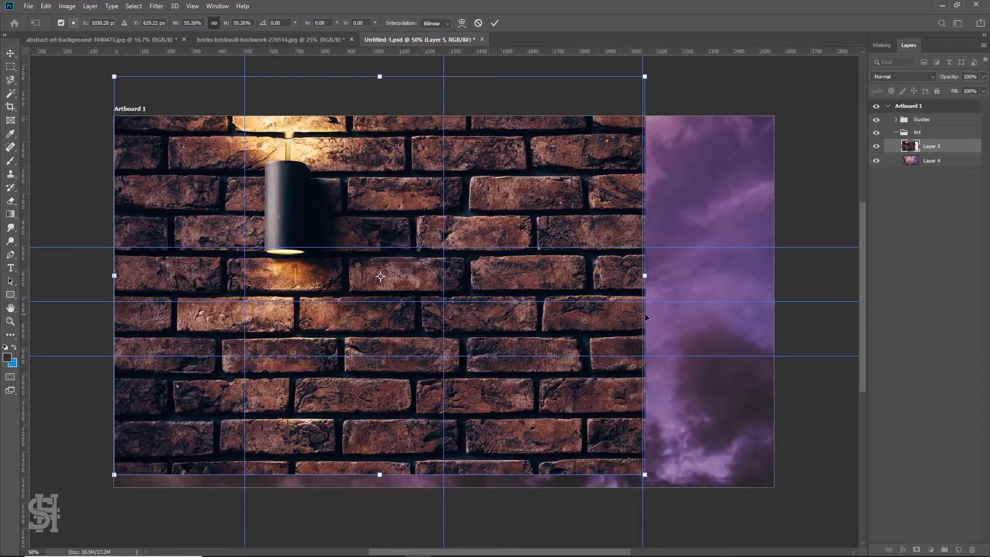
left_click_drag(644, 75, 668, 105)
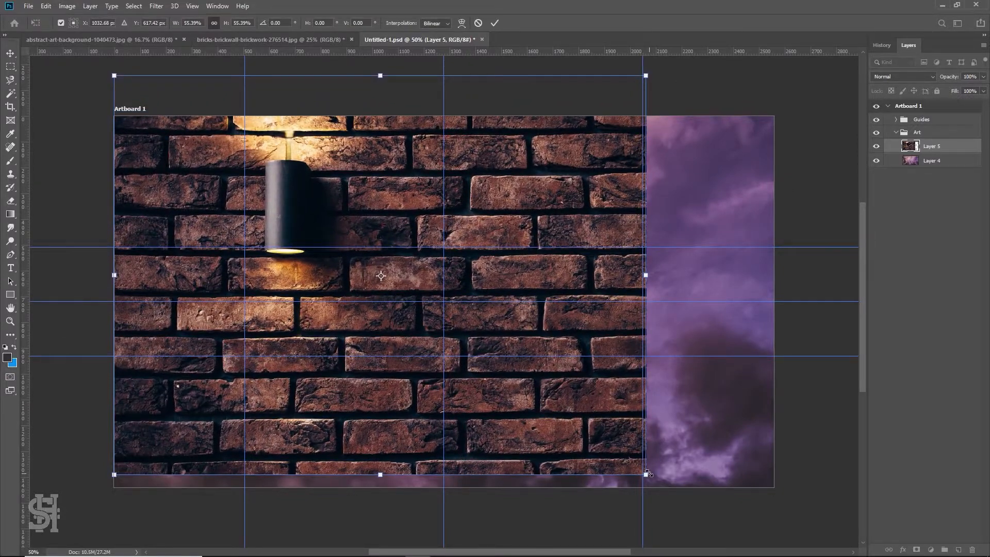
left_click_drag(647, 473, 666, 484)
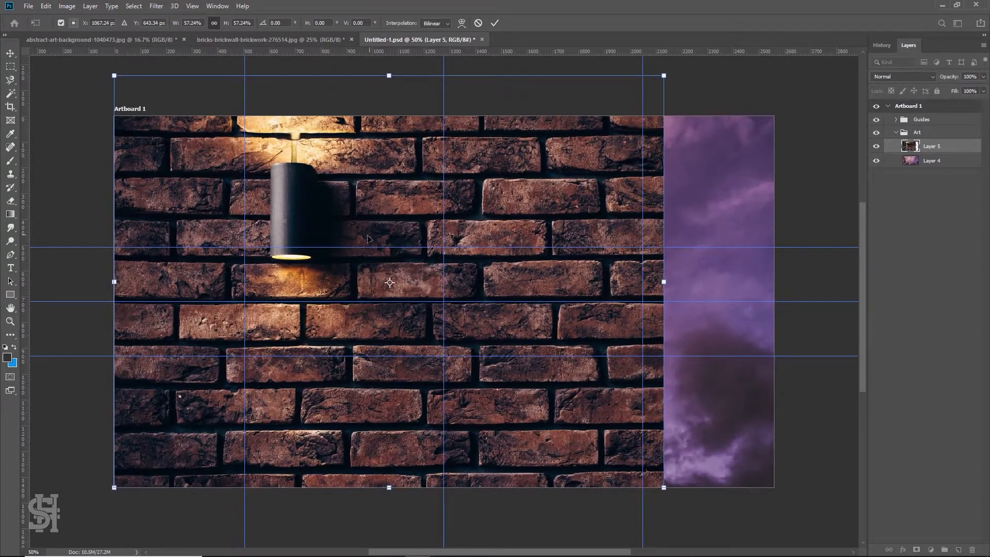
left_click_drag(445, 251, 443, 250)
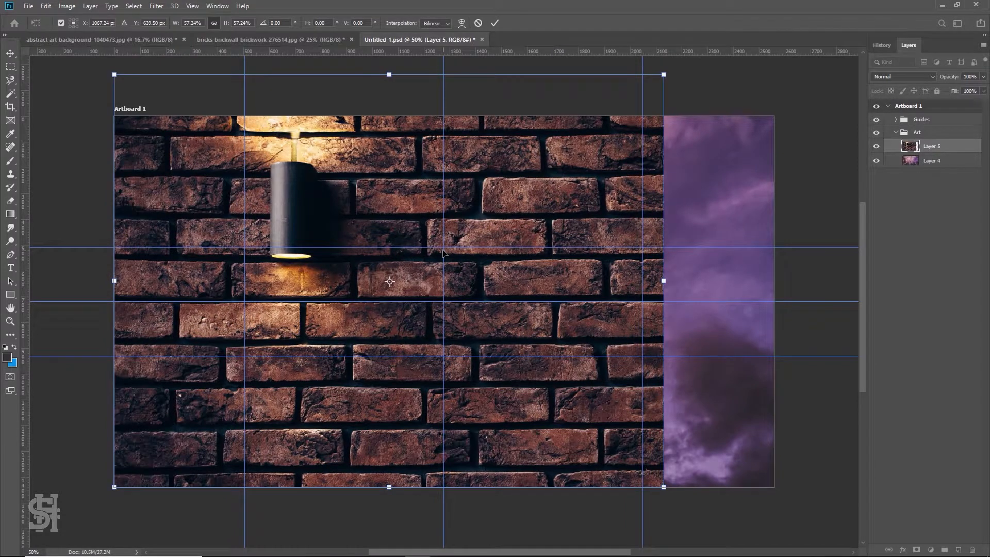
key("Return")
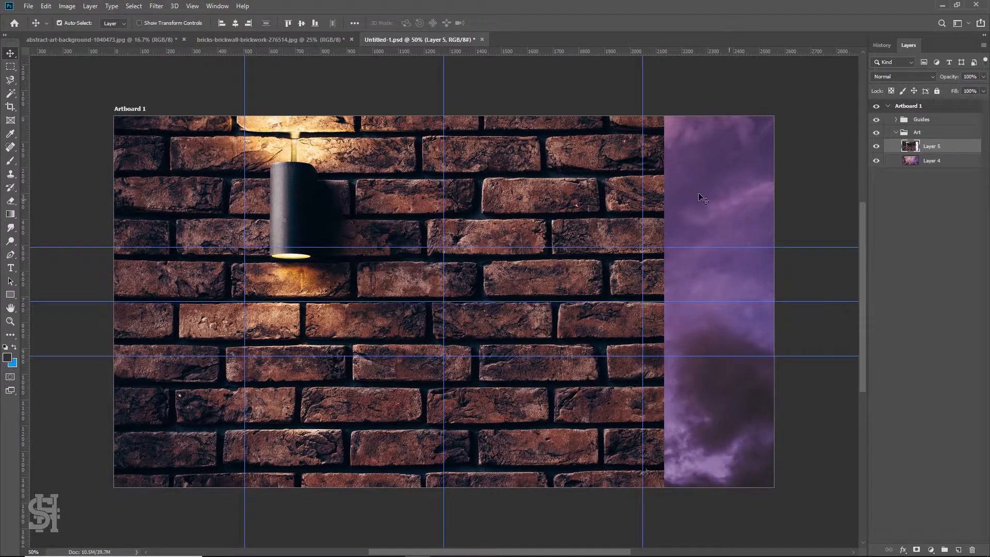
- Select the uncovered strip of about 433 × 1440 px beside the brick wall and fill it with Content-Aware contents
left_click(12, 67)
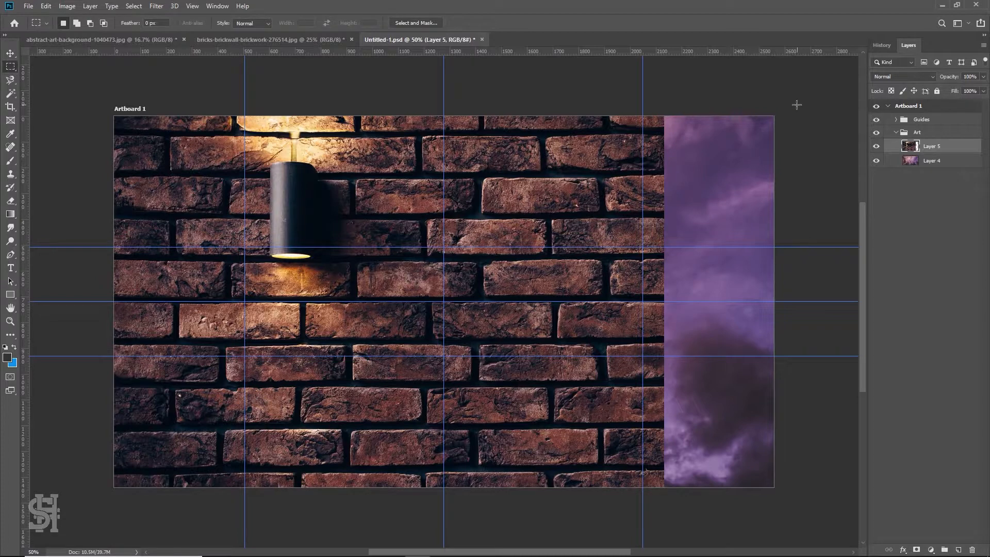
left_click_drag(773, 116, 663, 514)
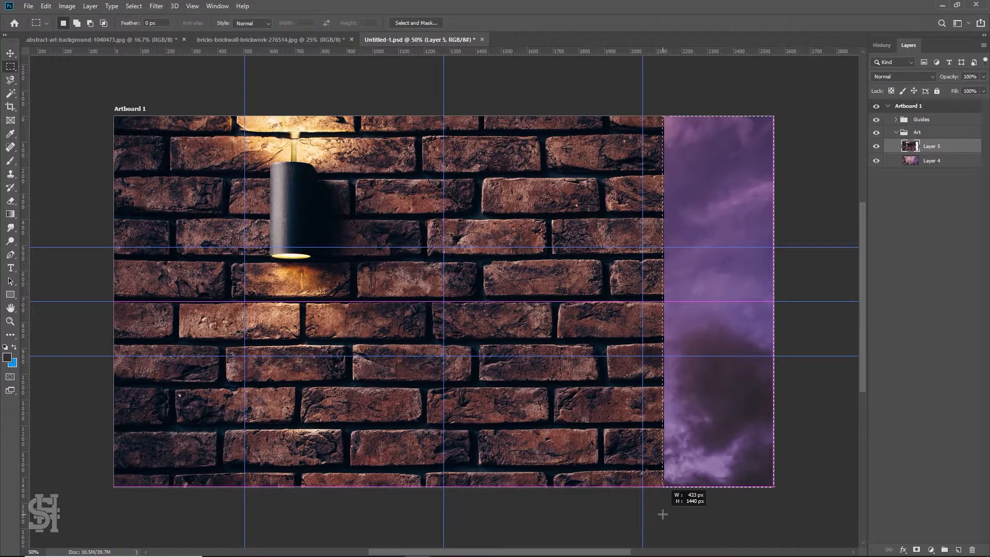
left_click(52, 6)
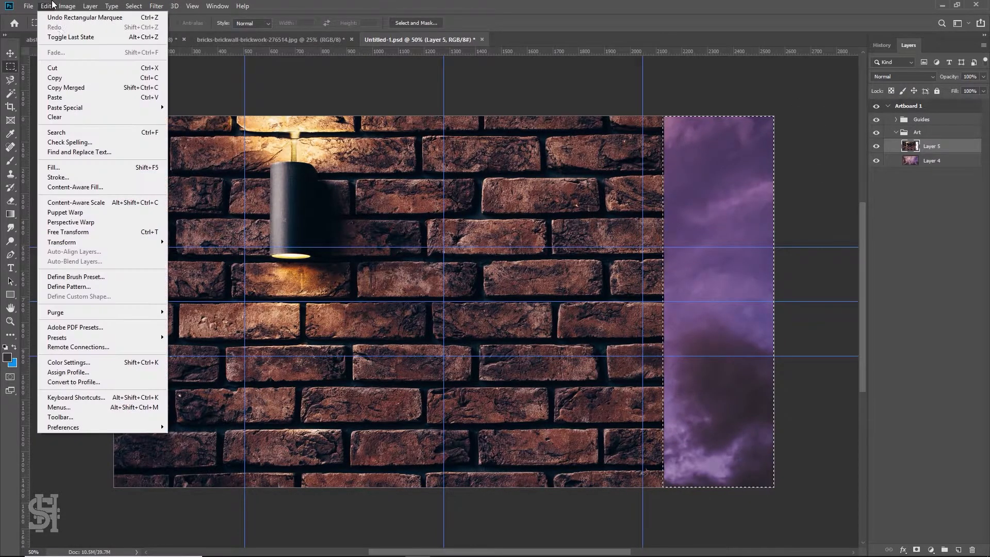
left_click(83, 167)
left_click(498, 145)
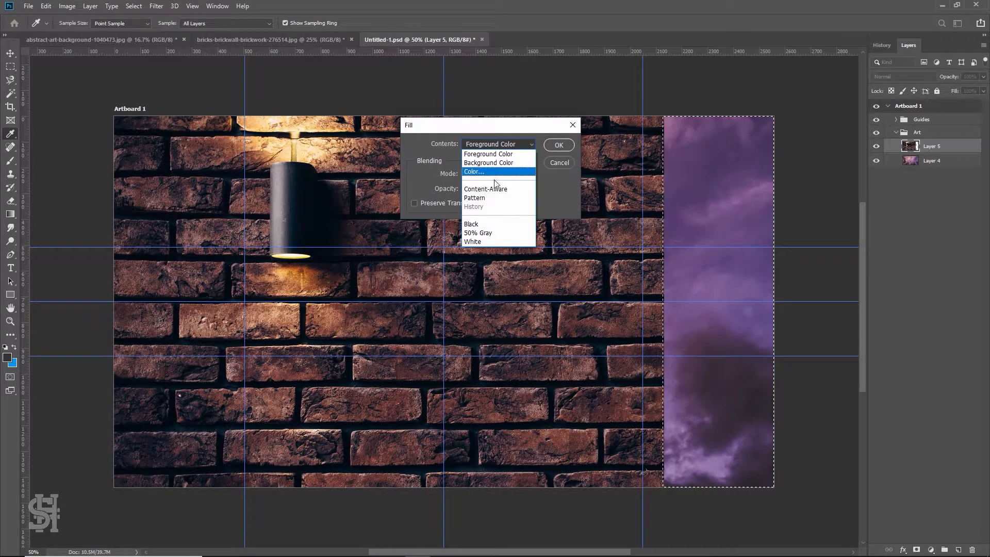
left_click(496, 189)
left_click(559, 145)
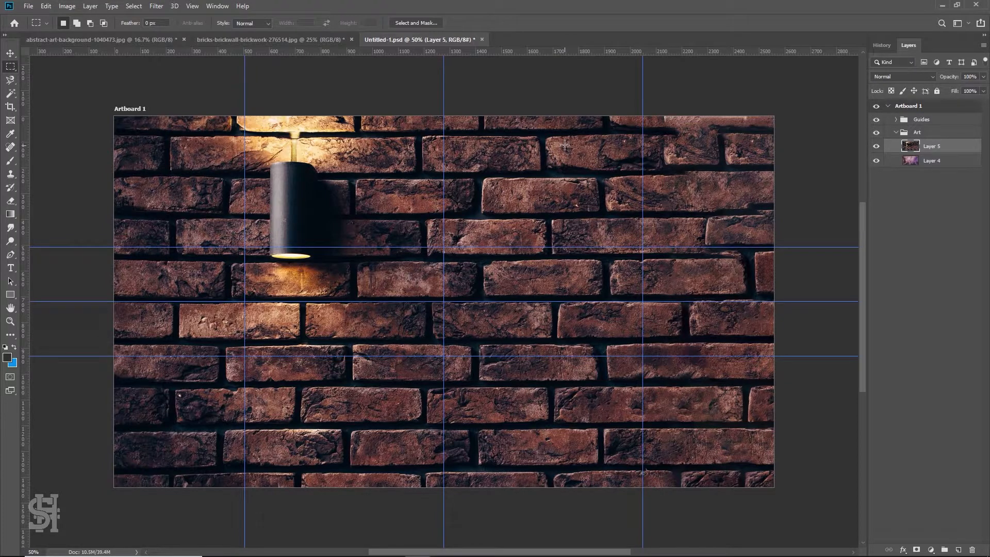
- Hide the guides and use the Clone Stamp with clean bricks as the source to rebuild the brick pattern across the filled right part
key("ctrl+semicolon")
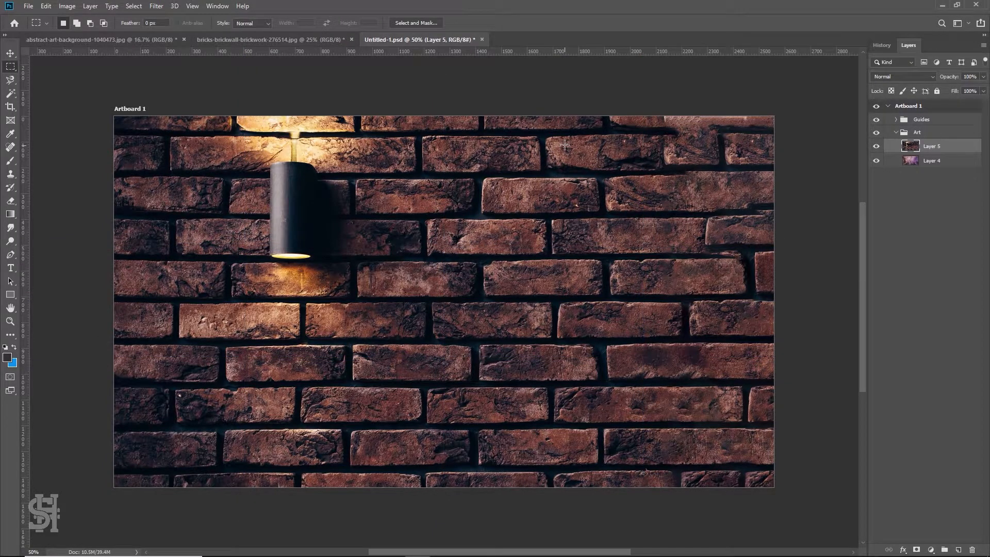
left_click_drag(548, 163, 764, 464)
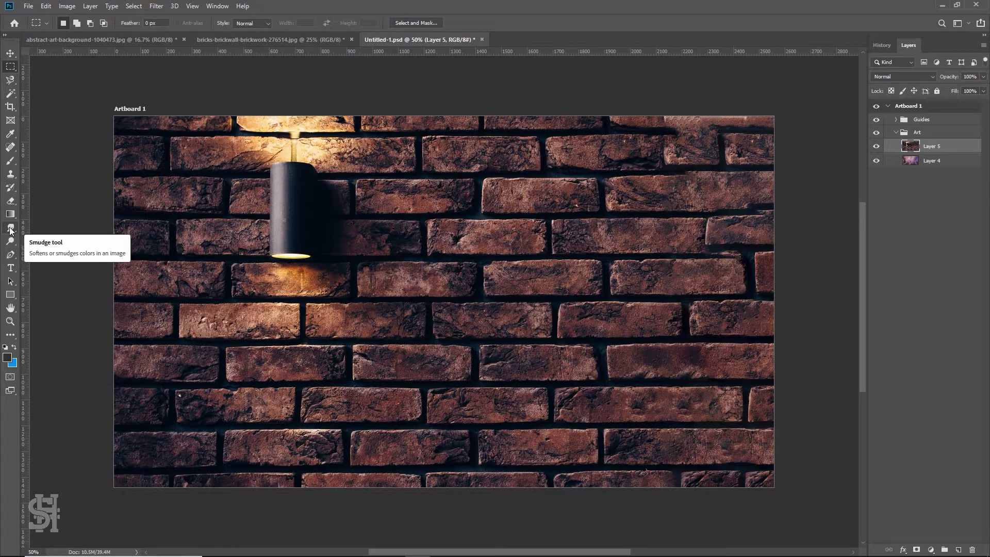
left_click(14, 174)
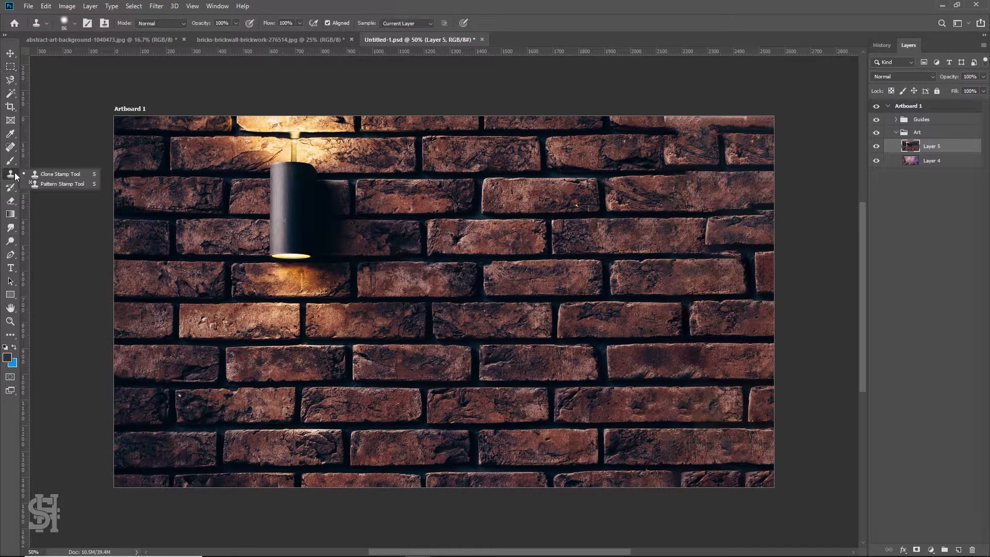
left_click(57, 174)
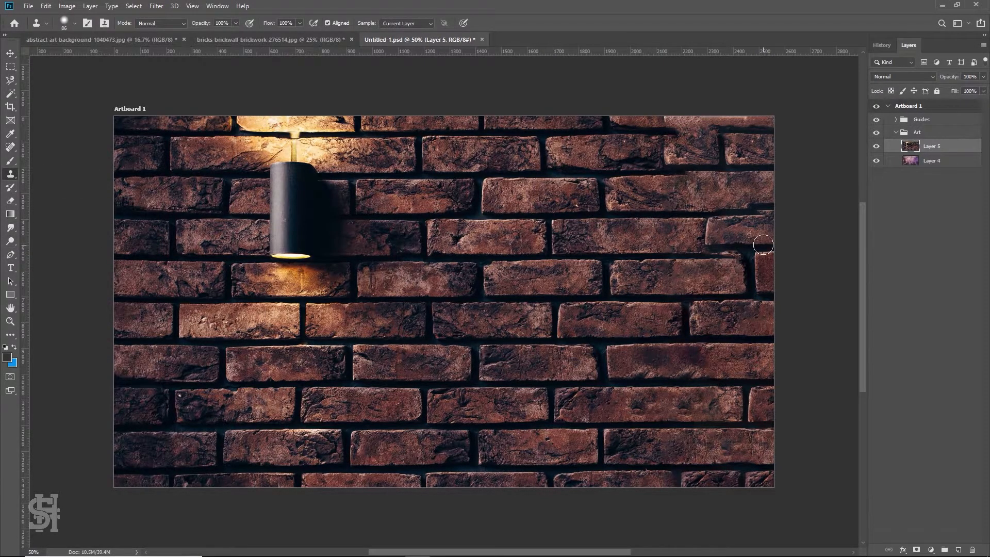
left_click(429, 300, "alt")
mouse_move(607, 257)
left_mouse_down()
mouse_move(656, 261)
mouse_move(676, 290)
mouse_move(738, 309)
mouse_move(759, 269)
mouse_move(659, 332)
mouse_move(640, 329)
mouse_move(674, 360)
mouse_move(652, 366)
mouse_move(604, 346)
mouse_move(702, 408)
mouse_move(779, 387)
mouse_move(765, 434)
mouse_move(666, 398)
mouse_move(643, 413)
mouse_move(664, 460)
mouse_move(699, 470)
mouse_move(778, 435)
mouse_move(707, 350)
mouse_move(733, 282)
mouse_move(705, 236)
mouse_move(711, 225)
mouse_move(772, 252)
mouse_move(781, 238)
mouse_move(741, 205)
mouse_move(750, 199)
mouse_move(711, 189)
mouse_move(678, 130)
mouse_move(698, 134)
mouse_move(645, 113)
mouse_move(613, 127)
mouse_move(634, 140)
mouse_move(782, 127)
mouse_move(745, 128)
mouse_move(718, 144)
mouse_move(724, 158)
mouse_move(605, 127)
left_mouse_up()
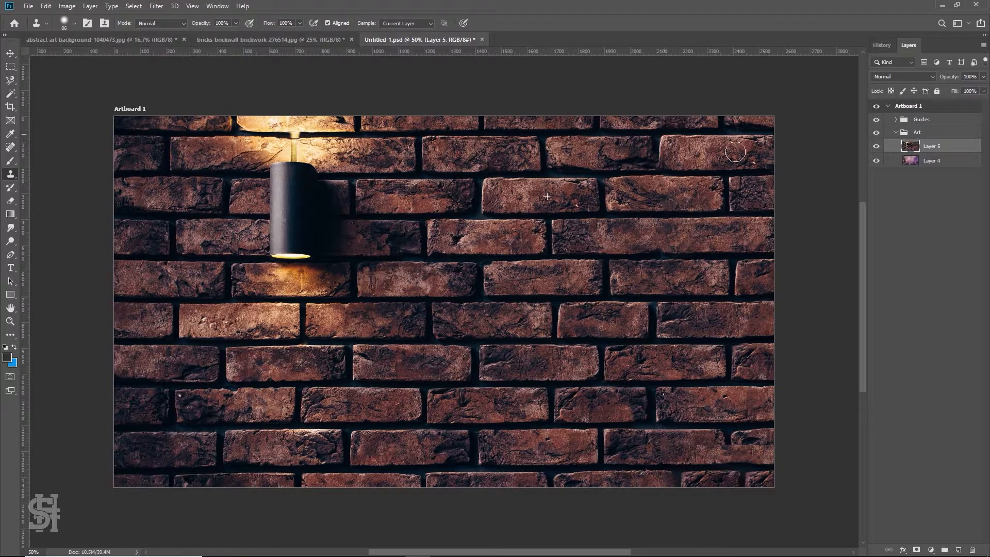
mouse_move(761, 209)
left_mouse_down()
mouse_move(686, 258)
mouse_move(653, 234)
mouse_move(659, 246)
mouse_move(651, 236)
mouse_move(645, 251)
mouse_move(676, 235)
left_mouse_up()
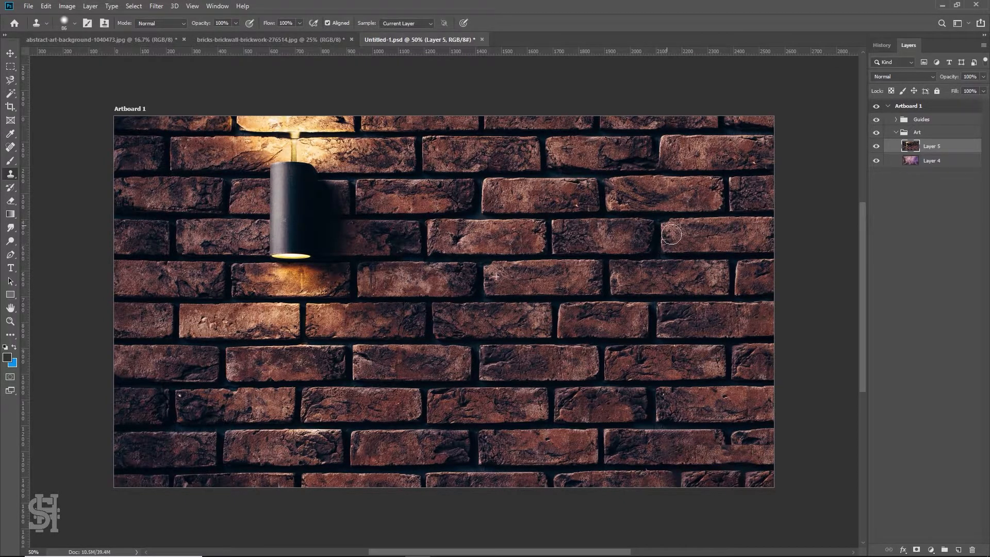
left_click(575, 390, "alt")
left_click_drag(651, 429, 675, 432)
mouse_move(726, 428)
left_mouse_down()
mouse_move(748, 443)
mouse_move(735, 454)
mouse_move(749, 467)
mouse_move(781, 476)
mouse_move(691, 478)
mouse_move(695, 489)
mouse_move(737, 490)
mouse_move(725, 497)
mouse_move(666, 474)
mouse_move(654, 493)
mouse_move(687, 490)
mouse_move(715, 534)
left_mouse_up()
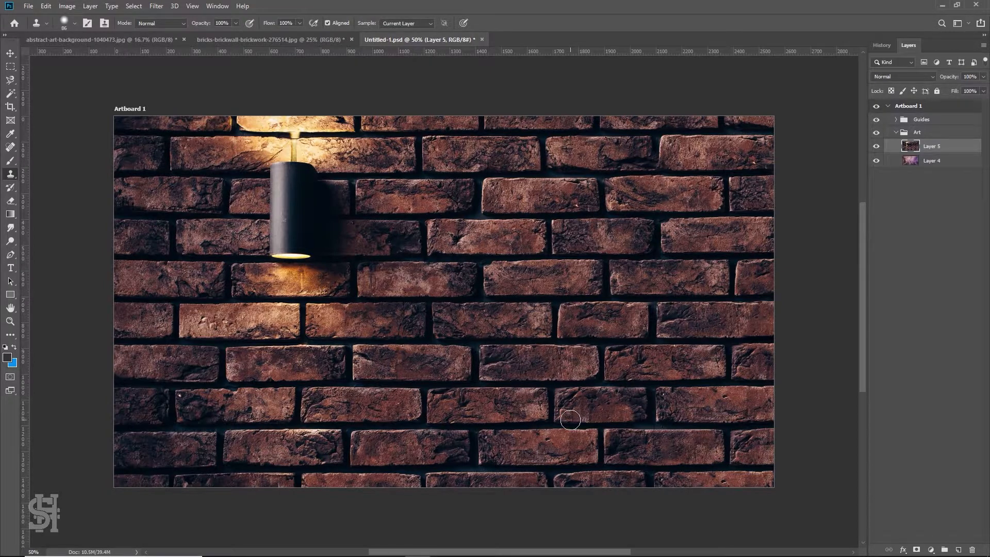
left_click(11, 53)
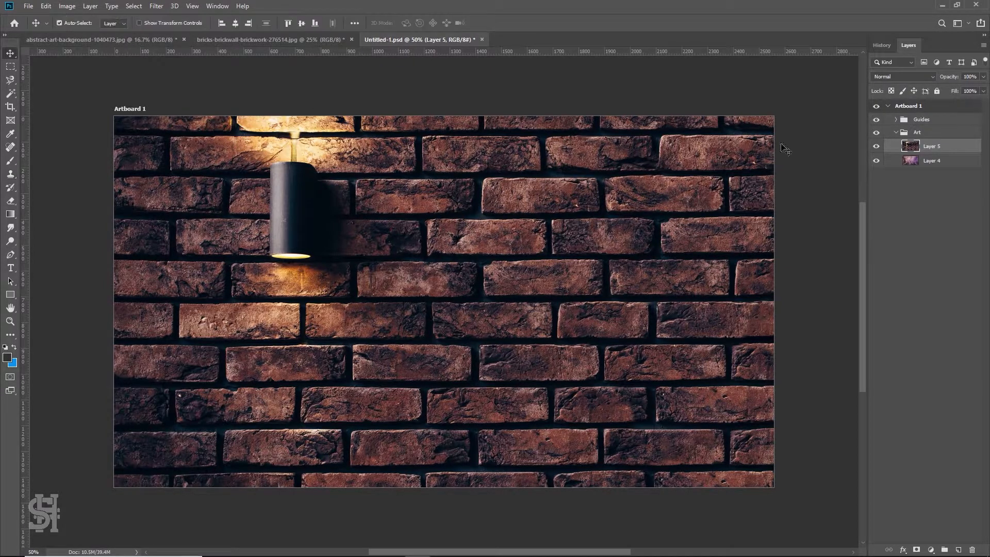
- Set the brick wall layer's blend mode to Lighten and its opacity to 70%, leaving it deselected
left_click(899, 77)
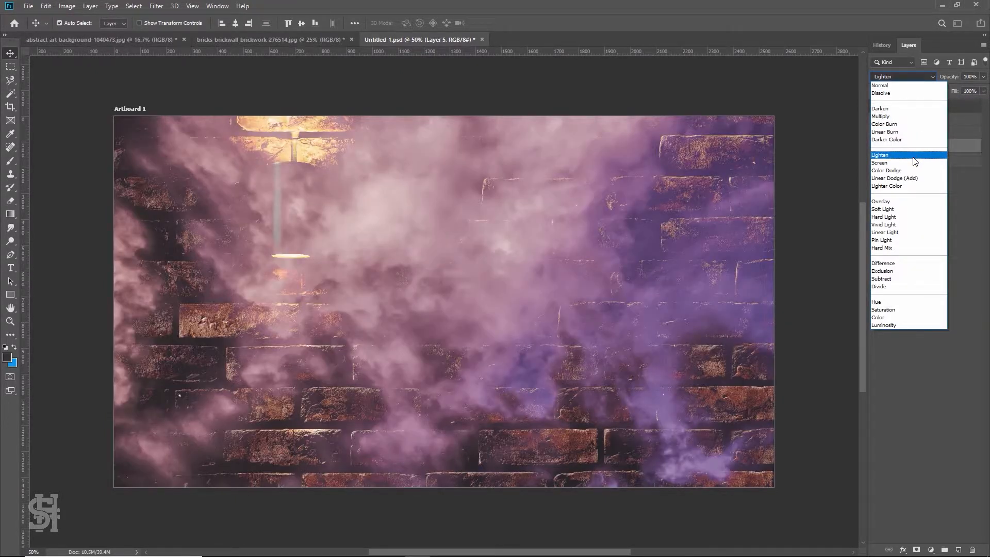
left_click(908, 154)
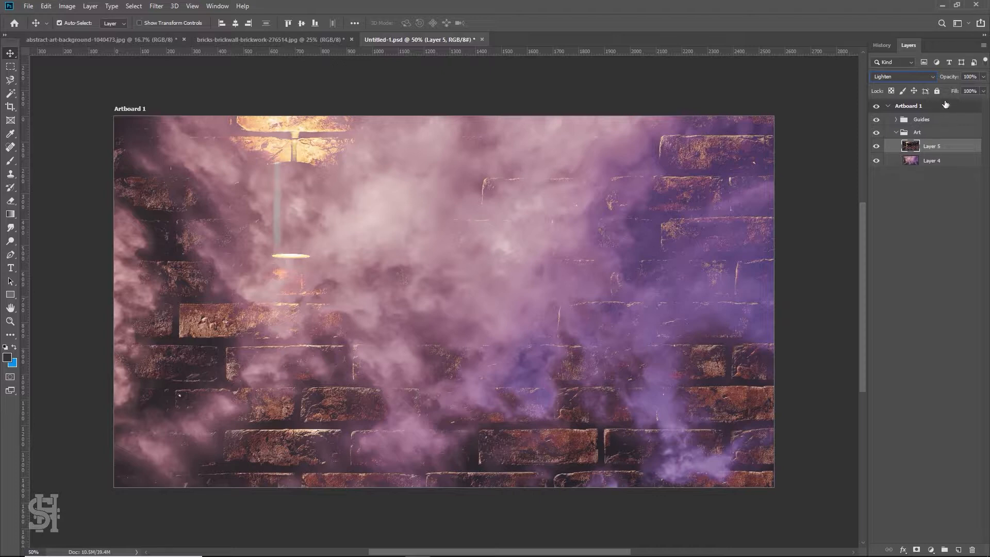
left_click(984, 76)
left_click_drag(982, 89, 968, 92)
left_click(417, 81)
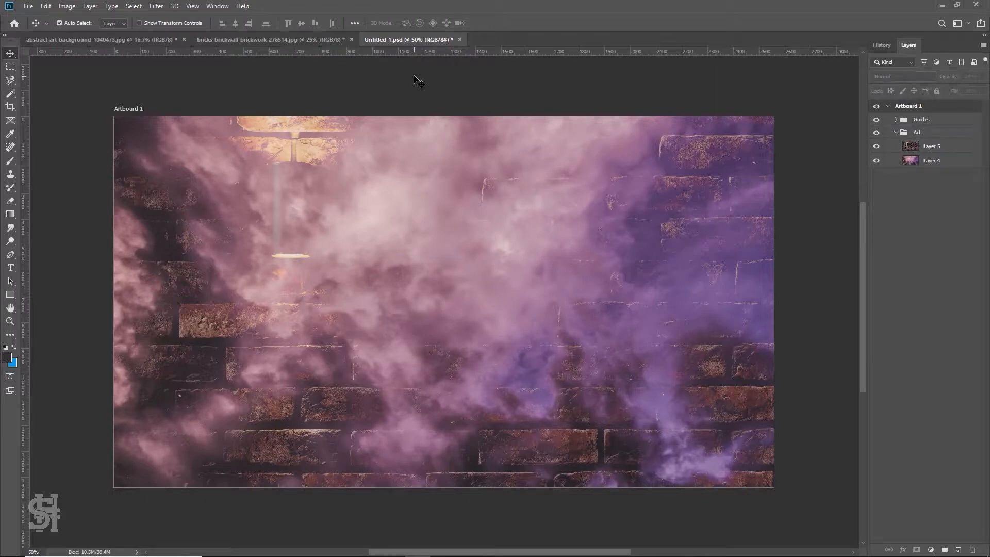
- Toggle the brick wall layer's visibility to compare the artwork with and without it
left_click(892, 150)
left_click(876, 146)
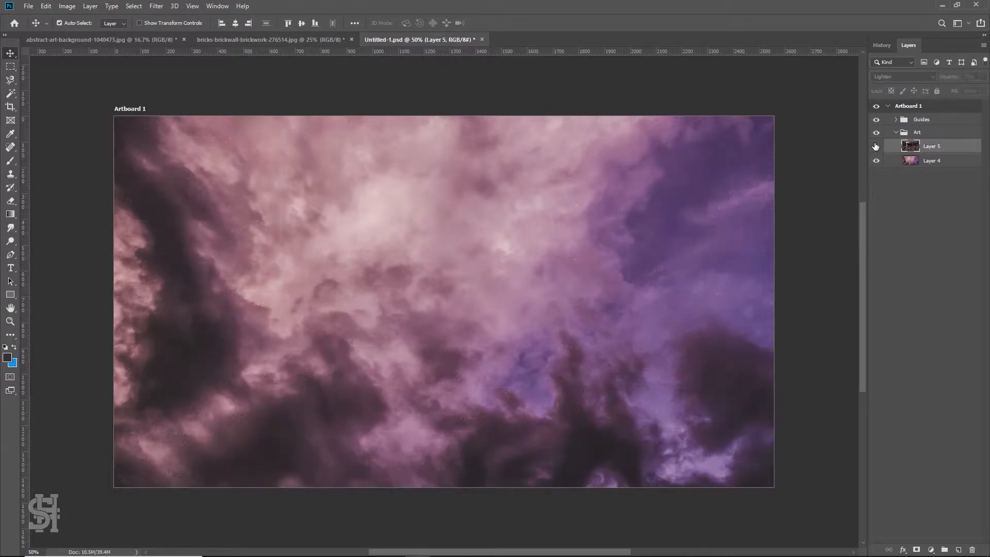
left_click(876, 146)
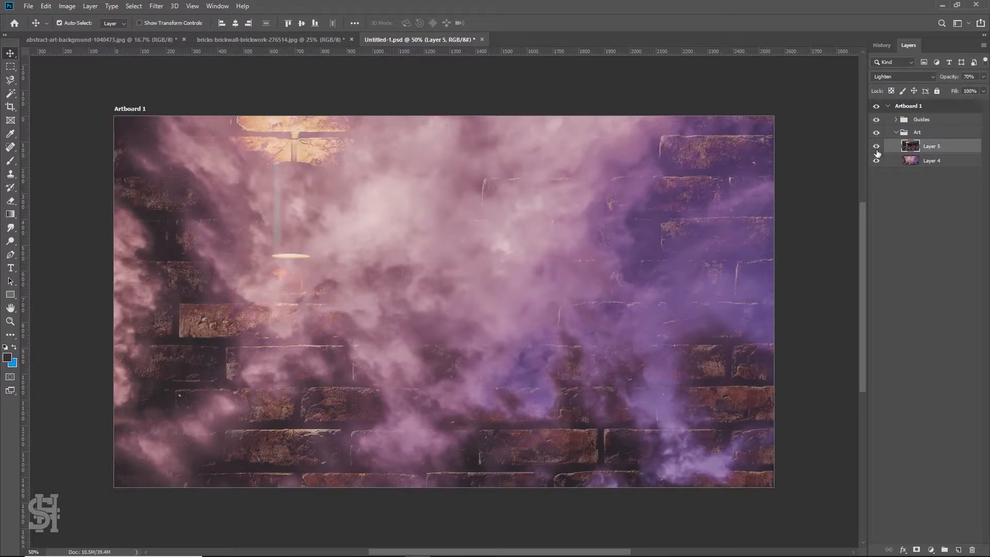
left_click(876, 149)
left_click(876, 149)
- Add a new empty layer above the brick wall layer, activate the Gradient tool and show the guides
left_click(958, 548)
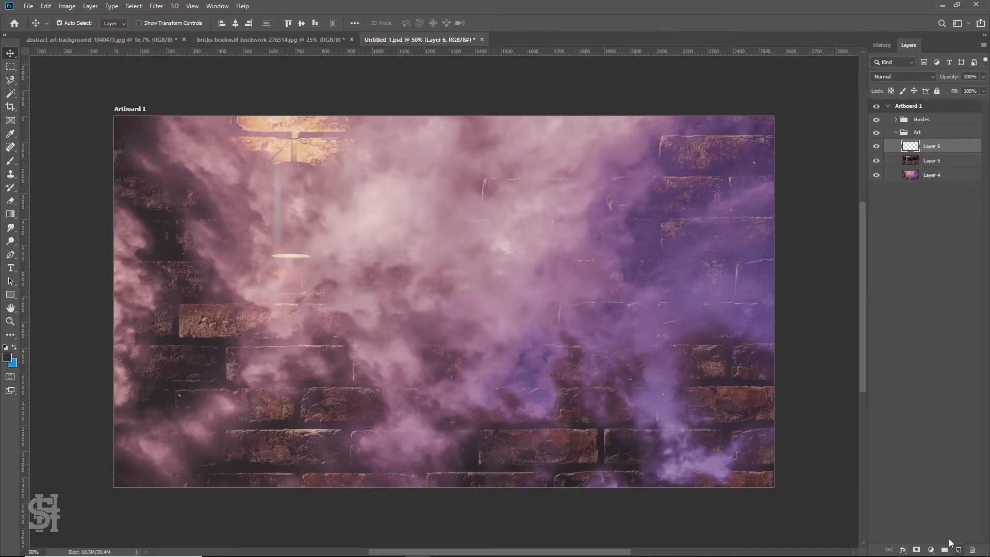
left_click_drag(10, 214, 36, 214)
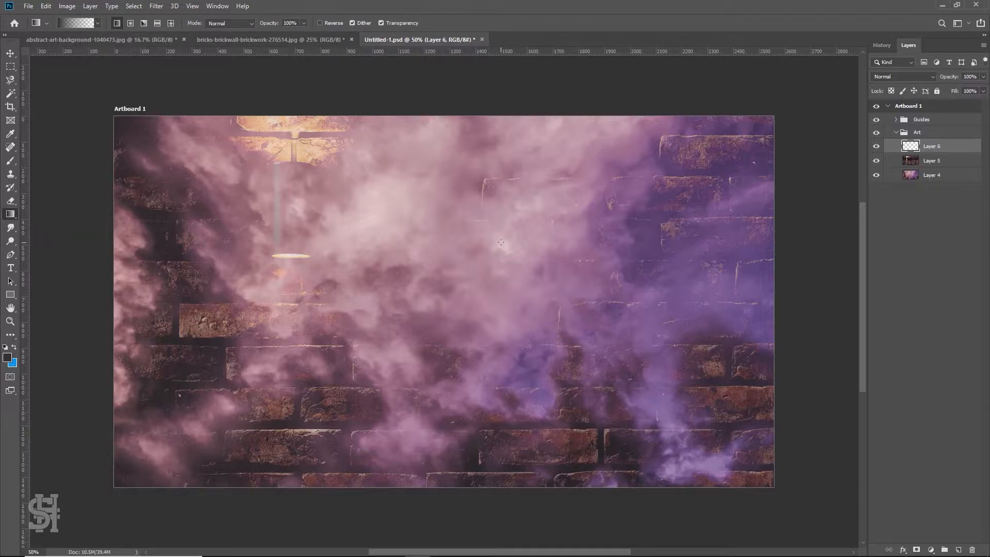
key("ctrl+semicolon")
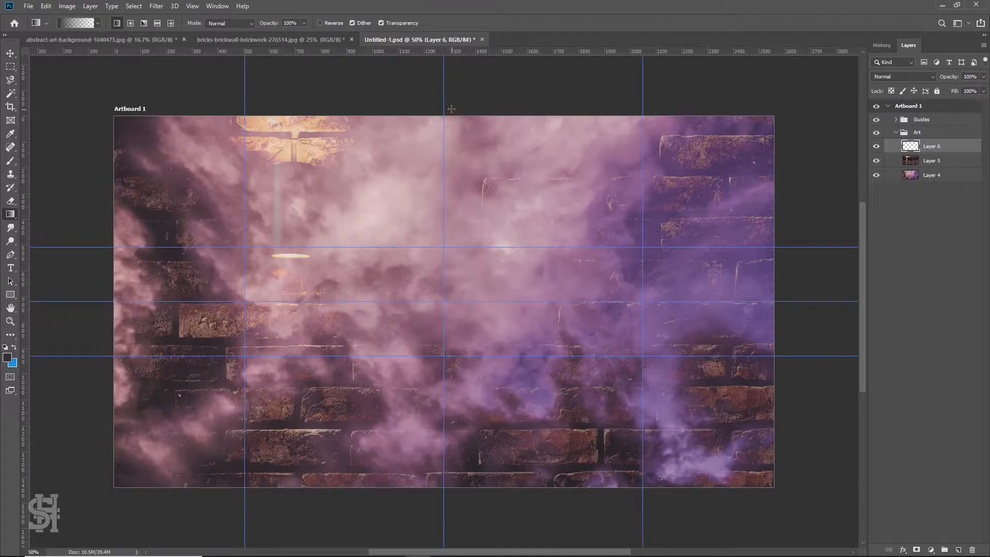
- Try a dark gray gradient from the artboard's top edge, undo it, and set the foreground color to black (000000)
left_click_drag(462, 301, 462, 302)
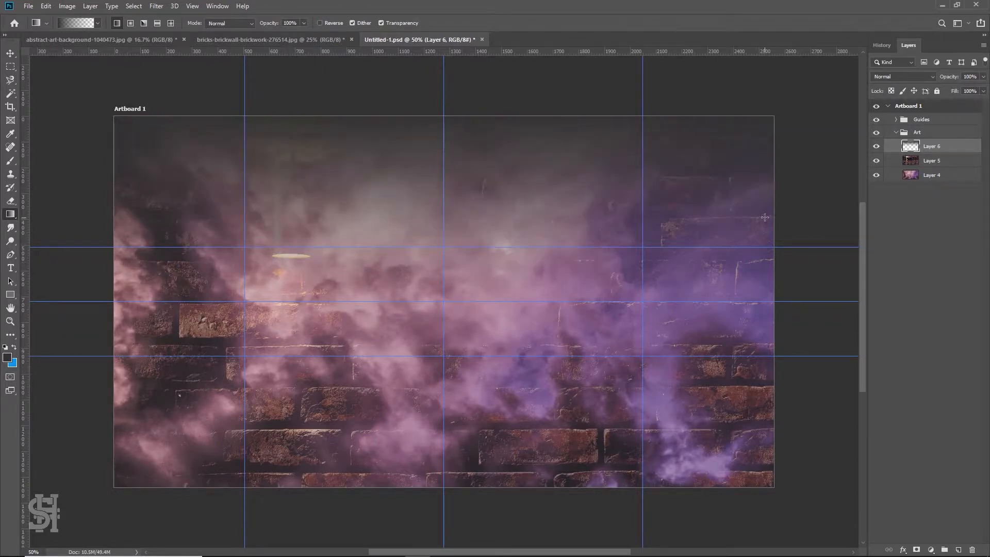
key("ctrl+z")
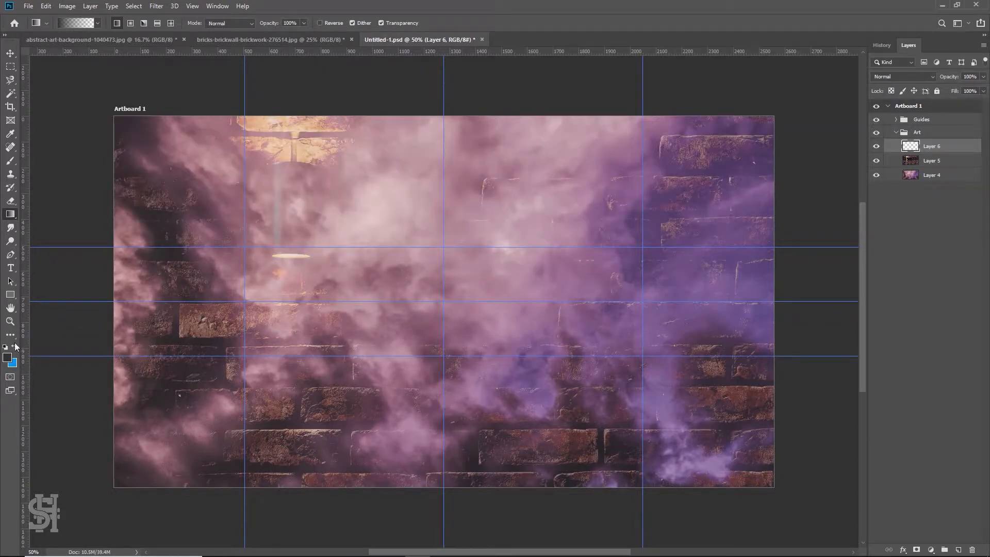
left_click(8, 357)
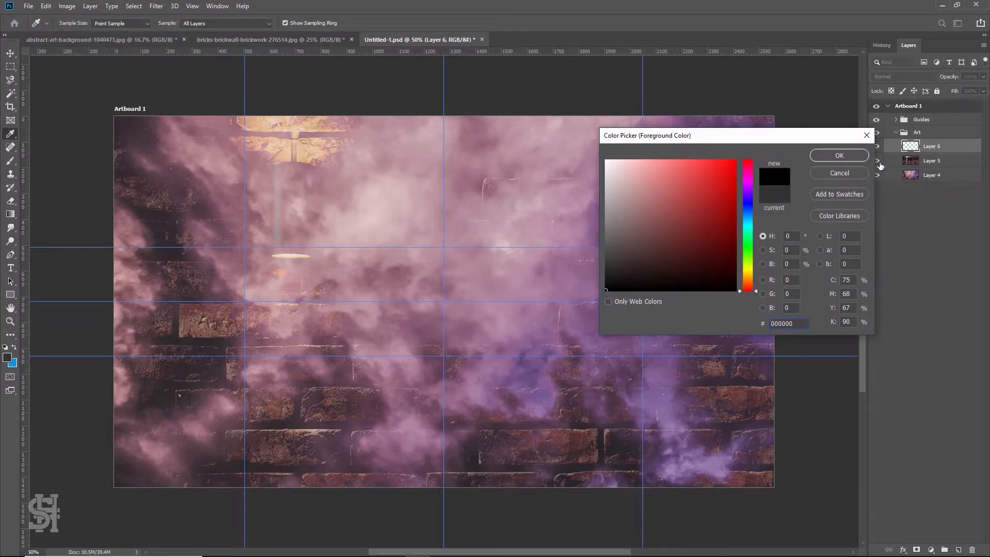
left_click(836, 155)
- Draw black-to-transparent gradients from the artboard's top and bottom edges toward the middle, and set the gradient layer's blend mode to Overlay
left_click_drag(447, 109, 459, 293)
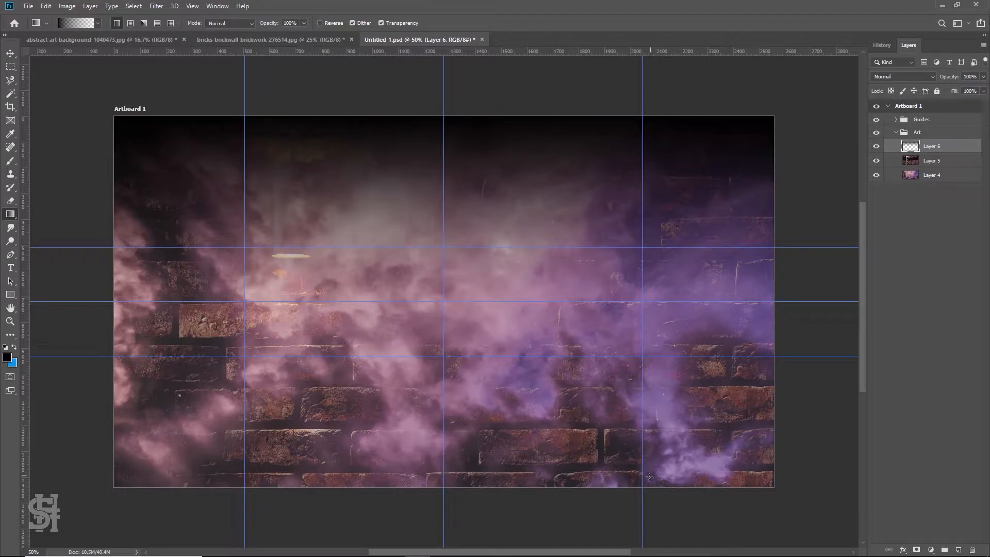
left_click_drag(649, 497, 639, 395)
left_click_drag(650, 301, 651, 303)
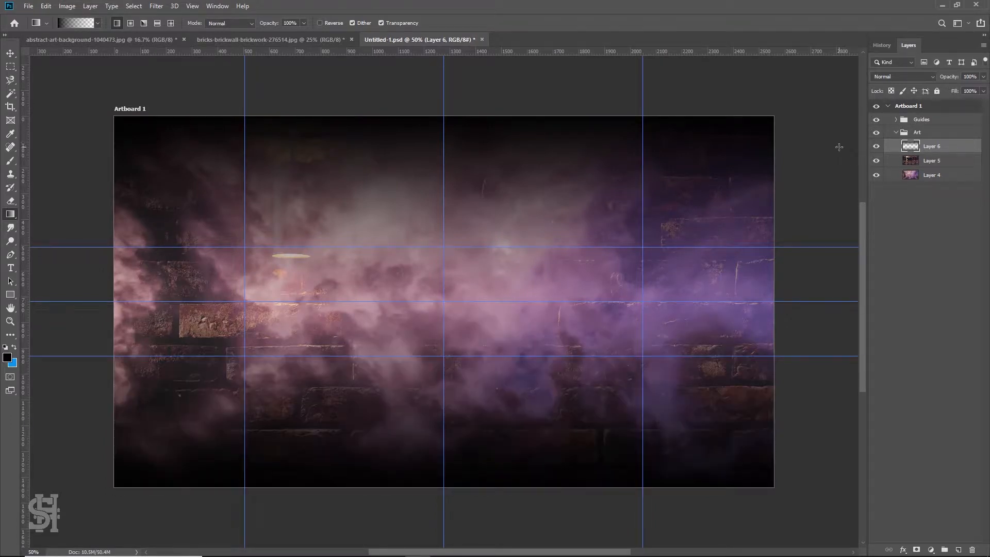
left_click(879, 76)
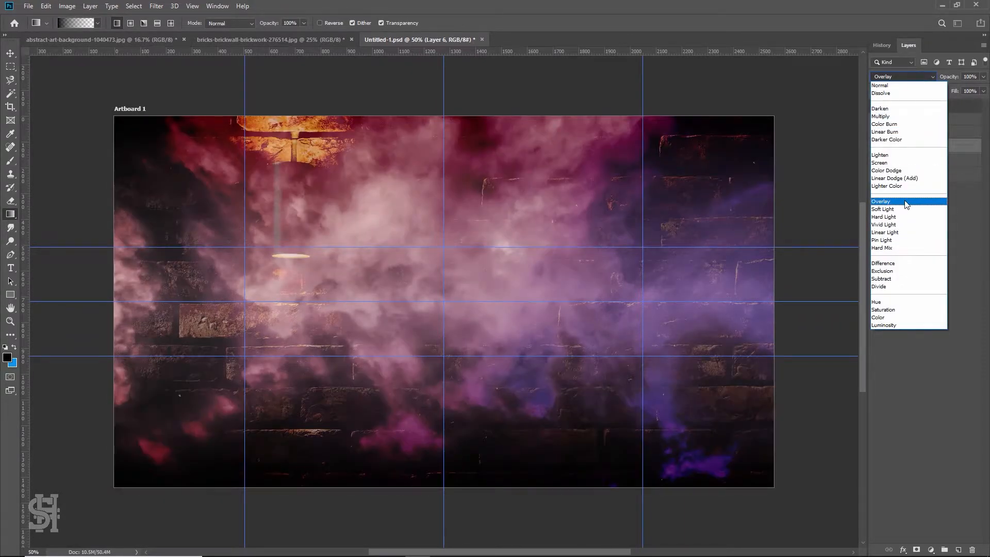
left_click(907, 202)
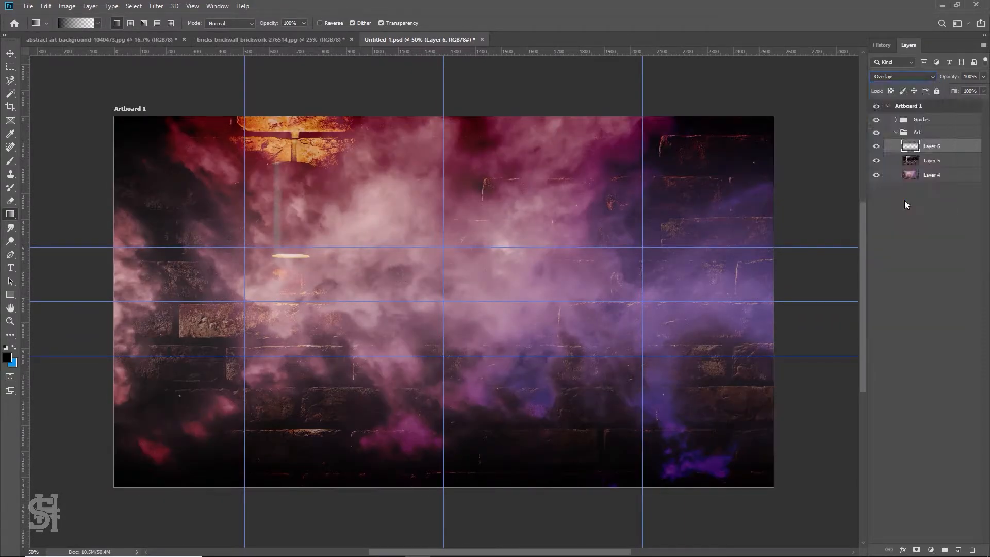
- On a new layer, draw black-to-transparent gradients from the artboard's right and left edges toward the middle, and set its blend mode to Overlay
left_click(960, 549)
left_click_drag(789, 279, 444, 297)
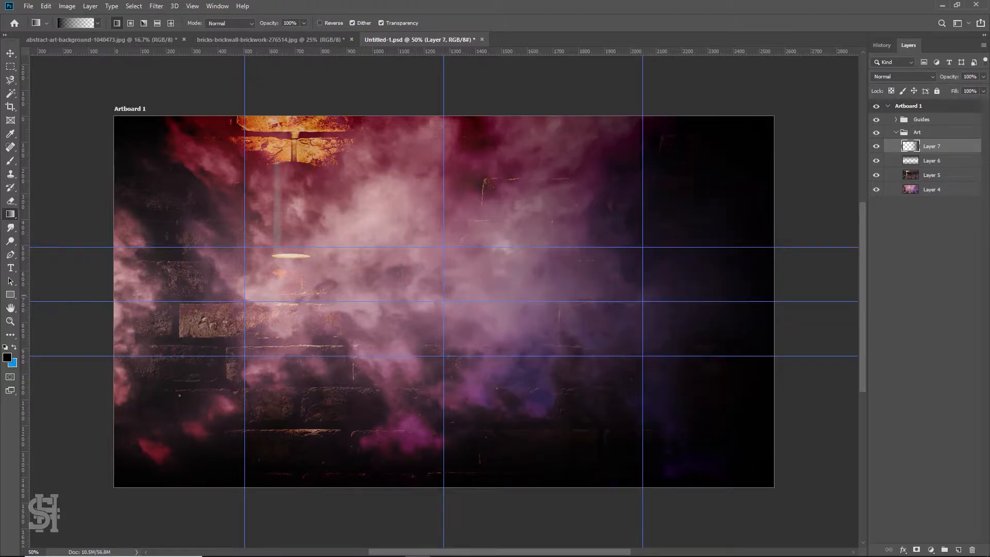
left_click_drag(149, 298, 444, 285)
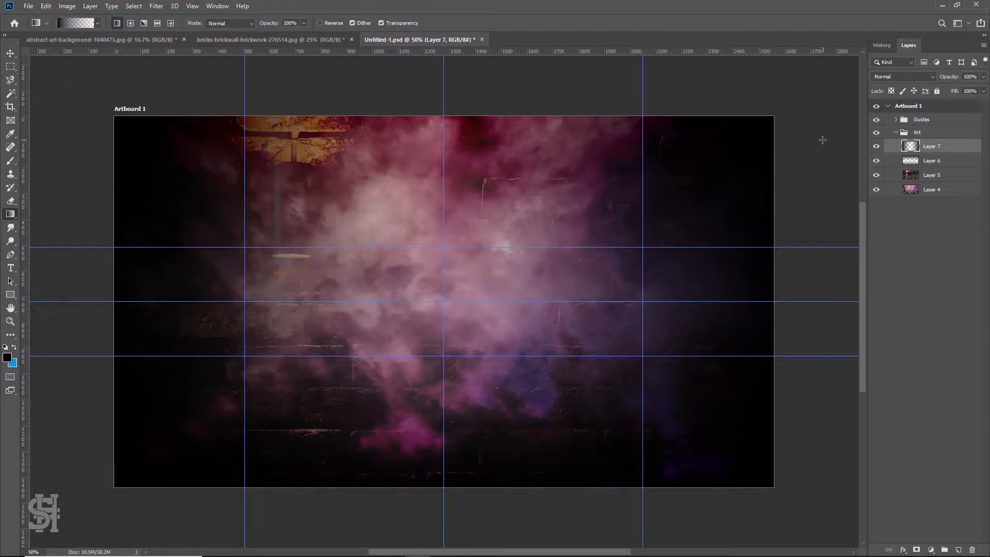
left_click(903, 76)
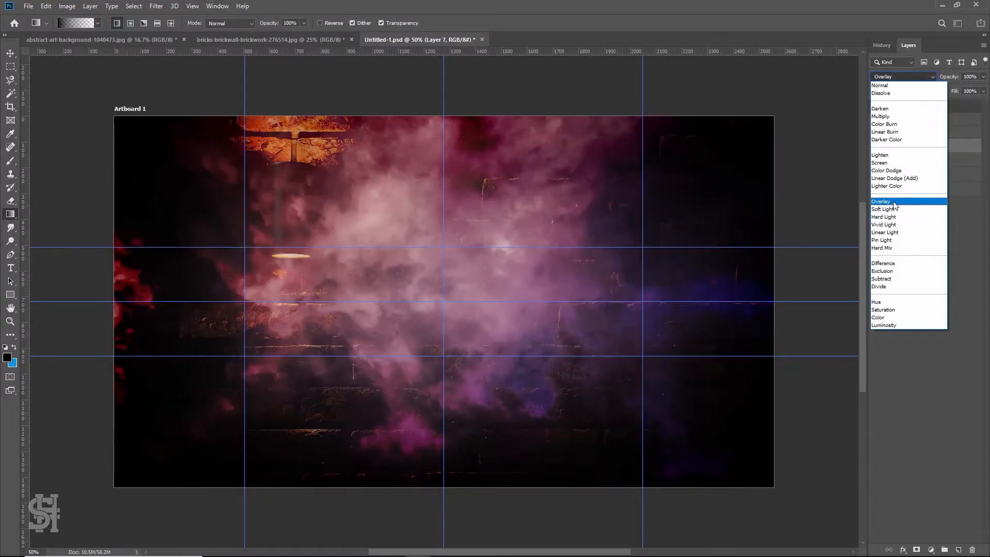
left_click(894, 202)
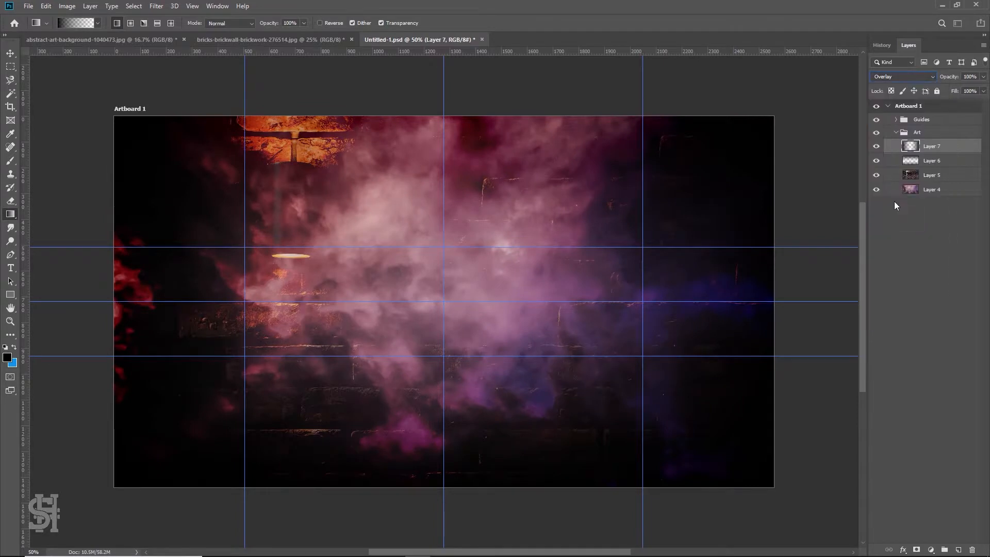
- Lower the side gradient layer's fill to 80%, check the artwork without guides, and save the document
left_click(984, 91)
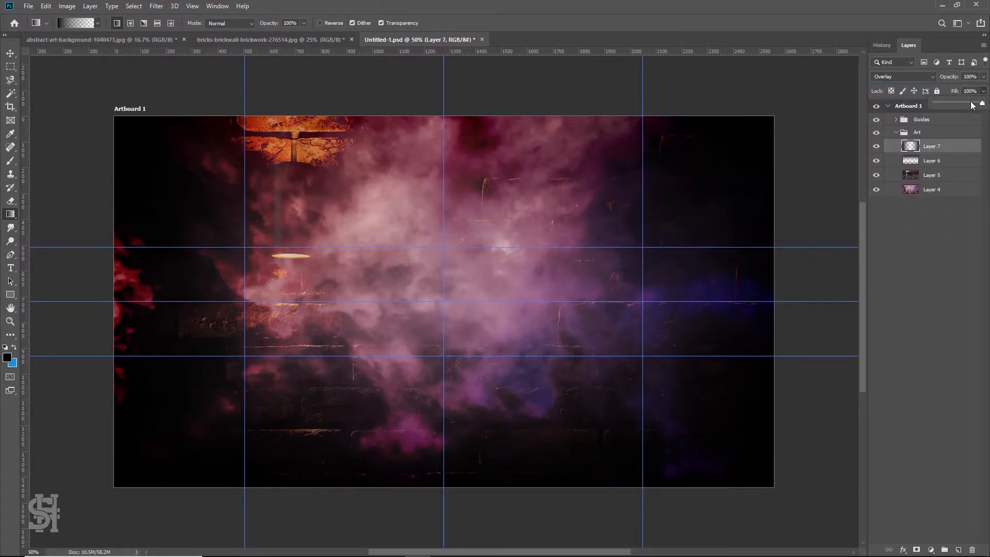
left_click_drag(972, 105, 973, 105)
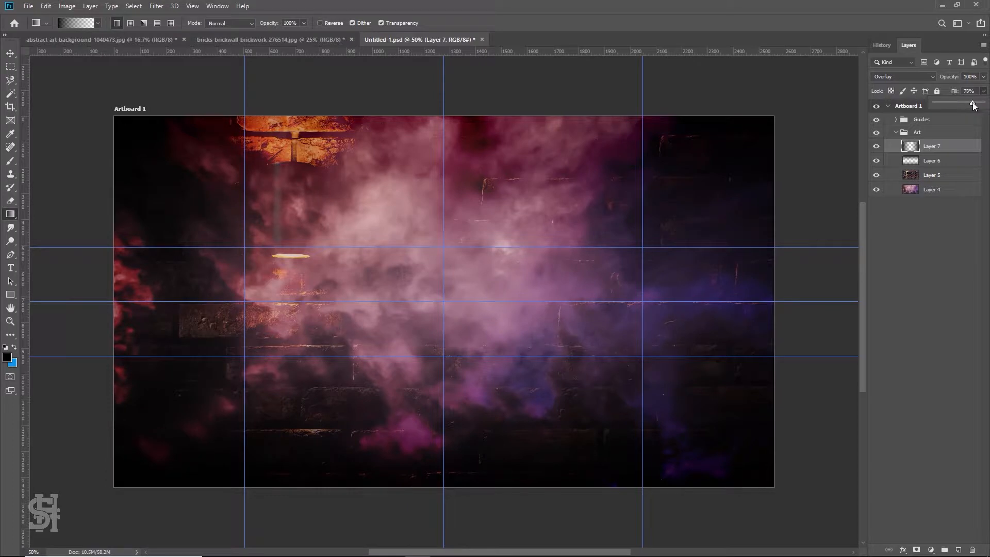
left_click(632, 65)
key("ctrl+semicolon")
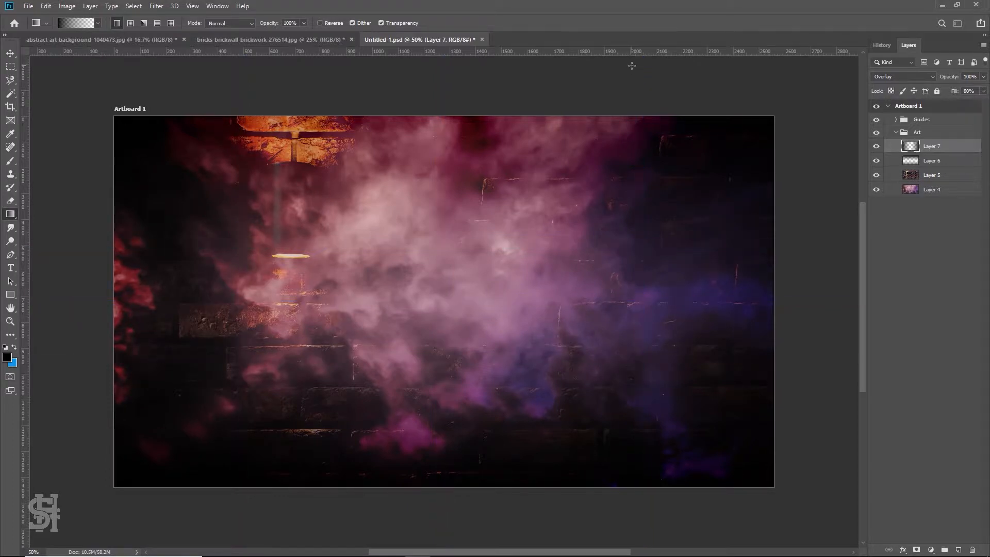
key("ctrl+s")
key("ctrl+semicolon")
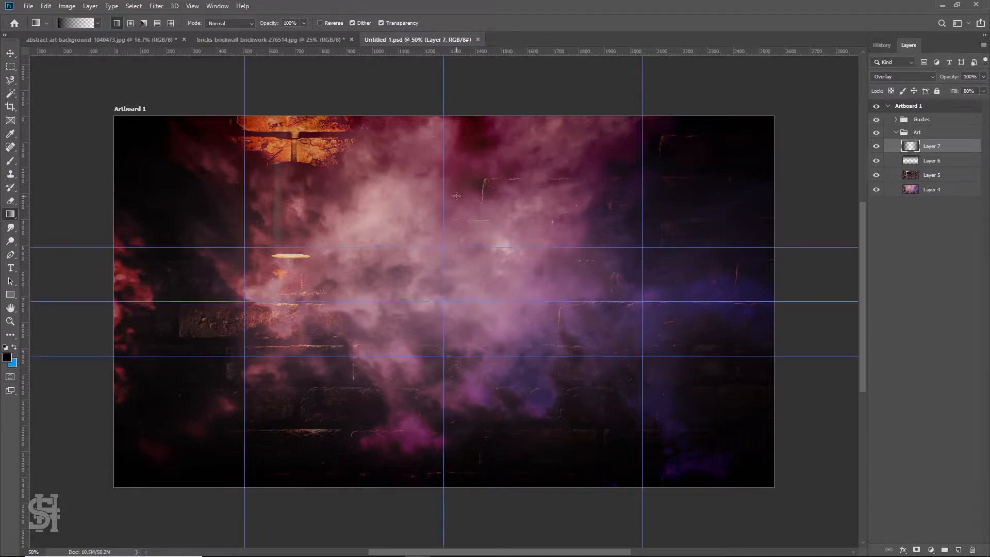
- Add the text "MY AWESOME CHANNEL" in a text box filling the central guide area, and move it down onto the middle horizontal guide
left_click(8, 270)
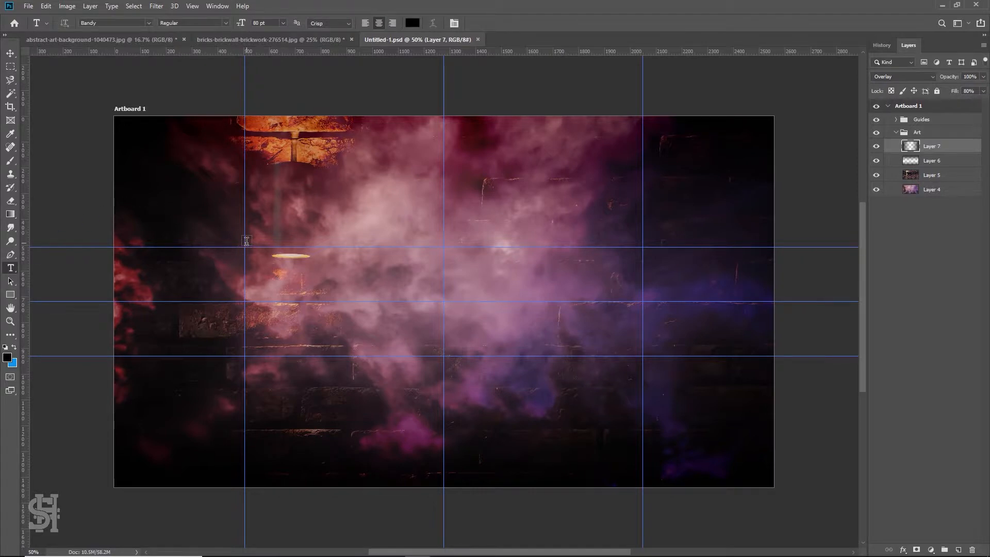
left_click_drag(245, 248, 642, 357)
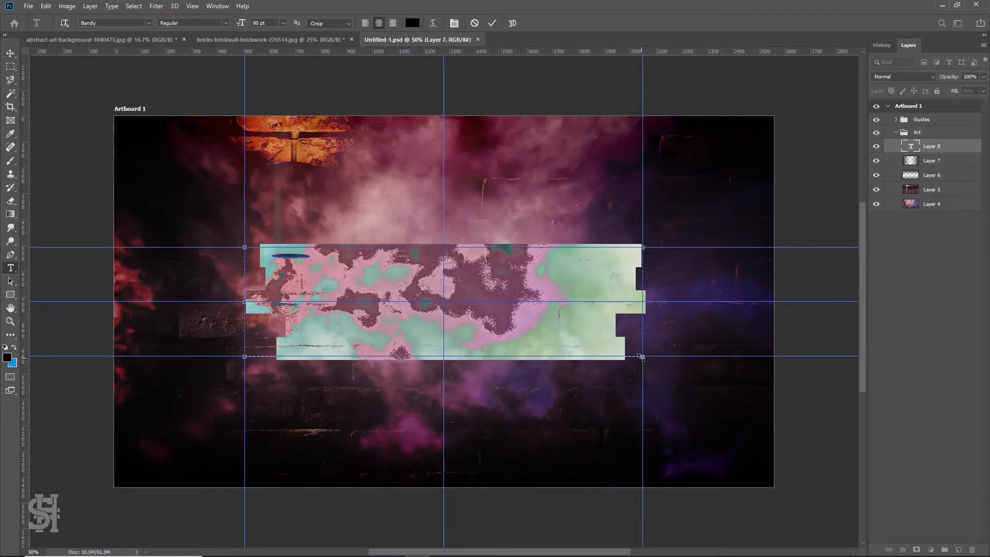
type("MY")
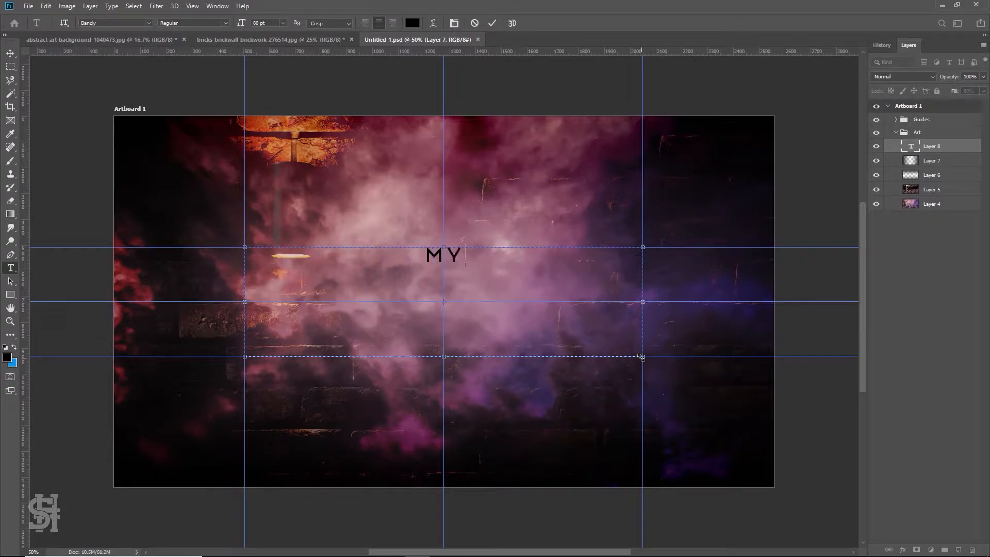
type(" AWESOME C")
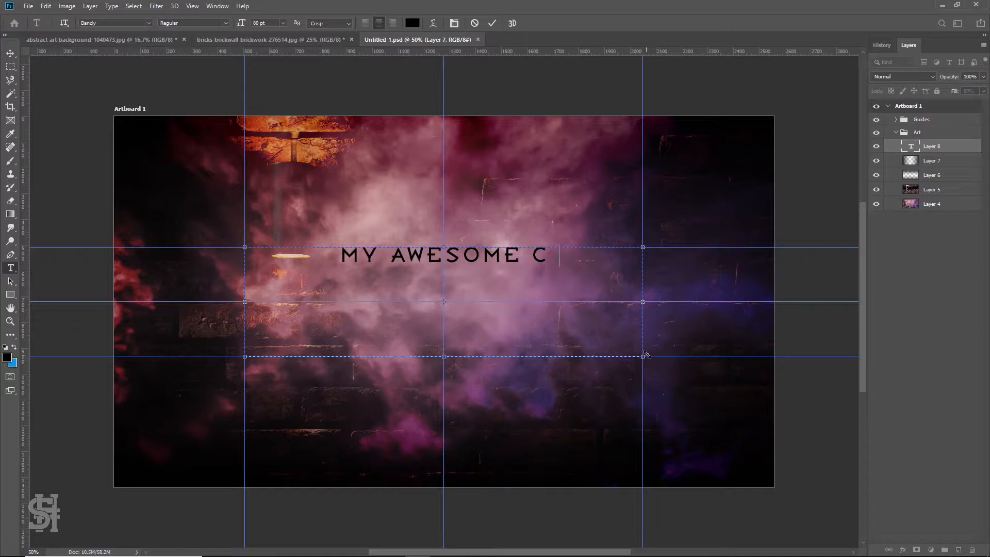
type("HANNEL")
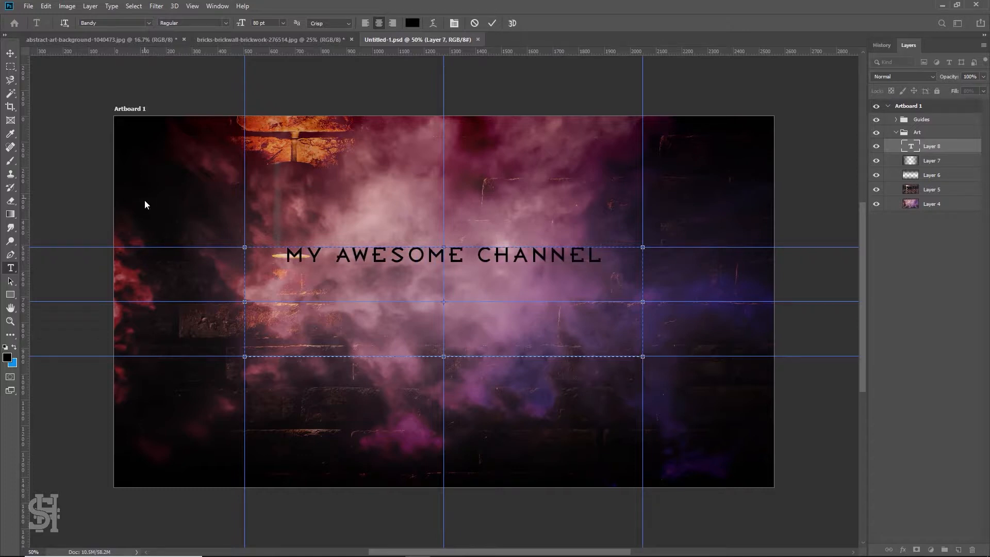
left_click(16, 56)
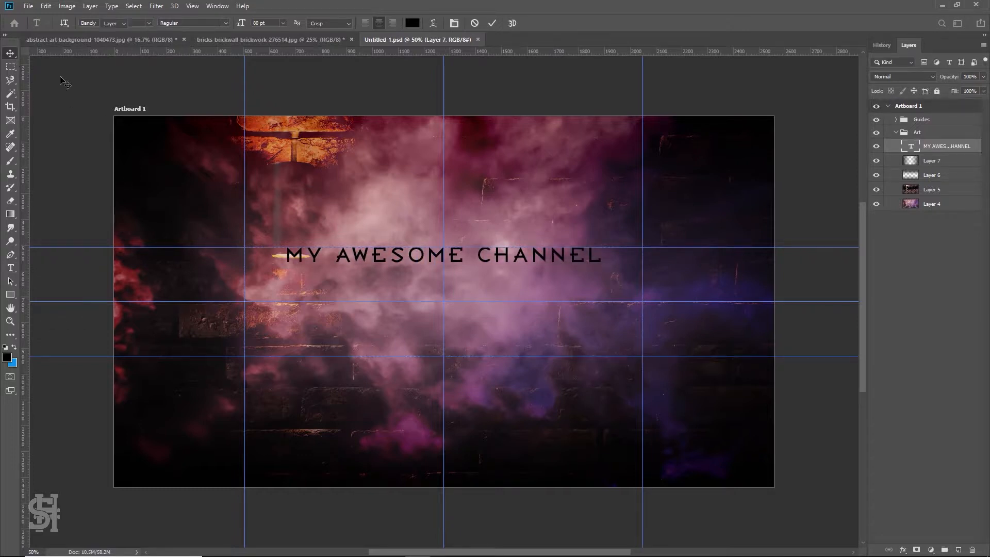
left_click_drag(385, 260, 387, 307)
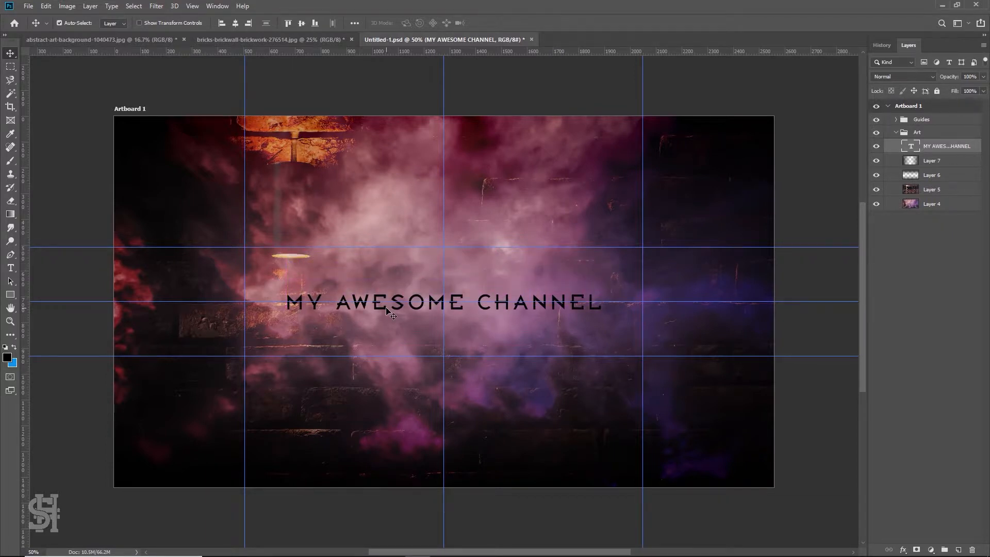
- Recolor the whole title text white
key("t")
left_click(386, 308)
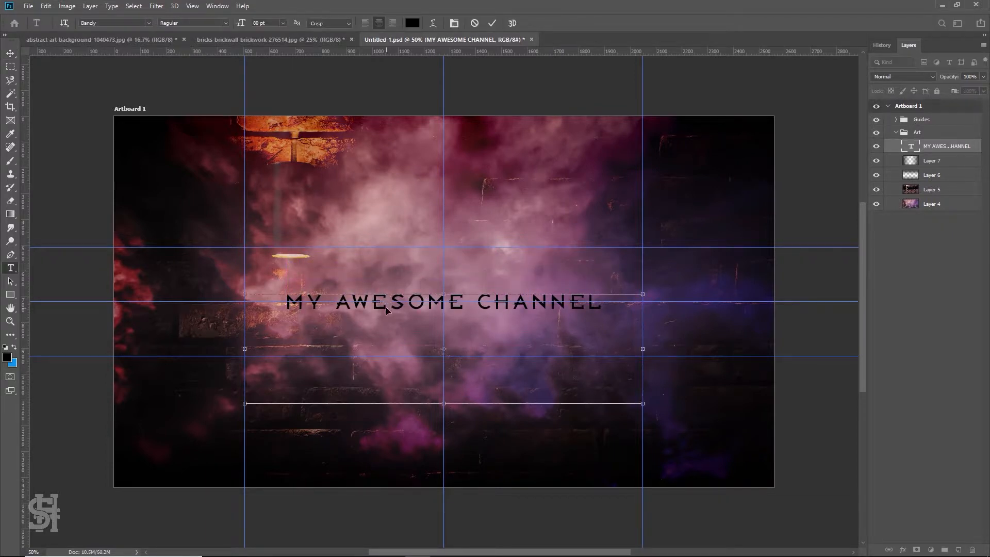
key("ctrl+a")
left_click(7, 357)
left_click(606, 161)
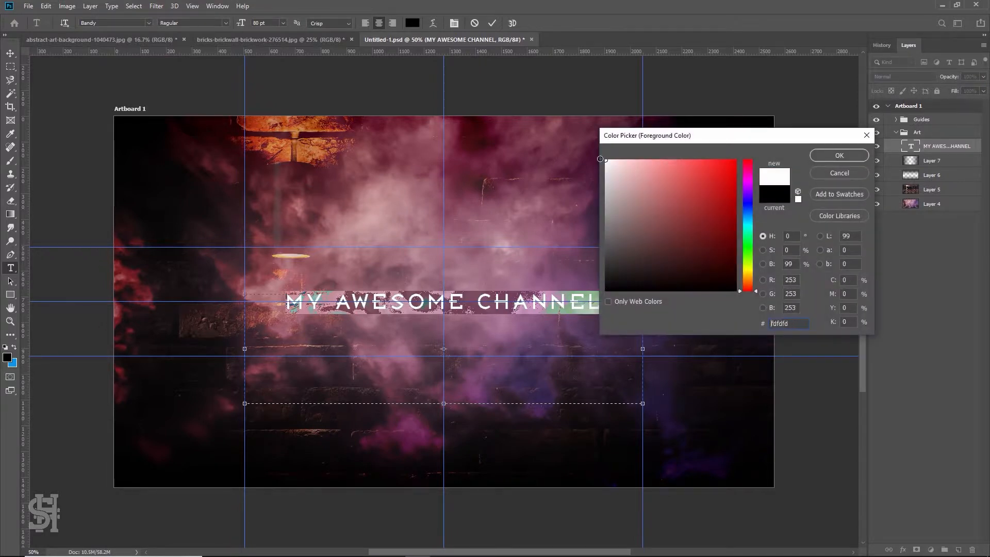
key("Return")
left_click(11, 53)
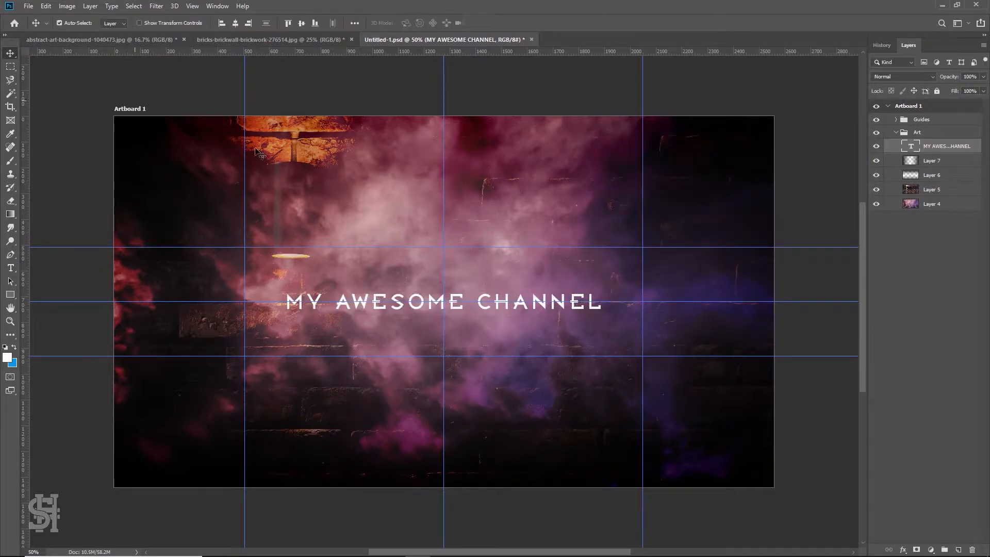
- Break the title after MY so that AWESOME CHANNEL starts on a second line
key("t")
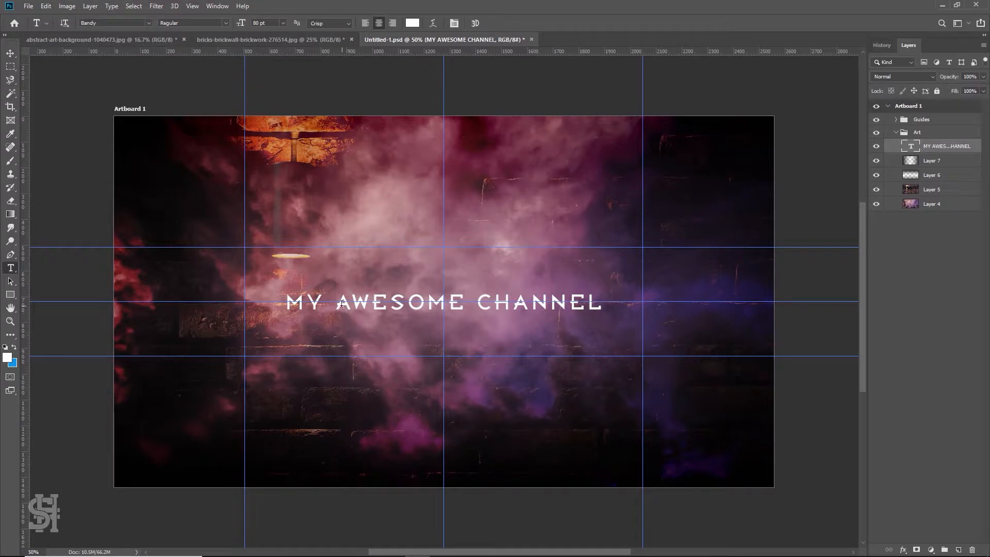
left_click(341, 303)
key("Return")
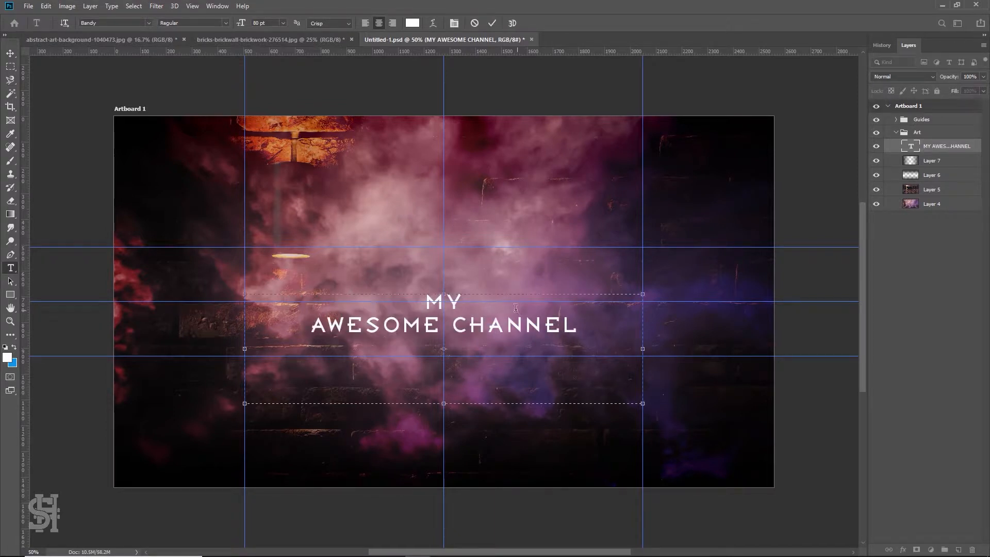
- Show the character settings and set the font size of the word MY to 60 pt
left_click_drag(515, 308, 411, 300)
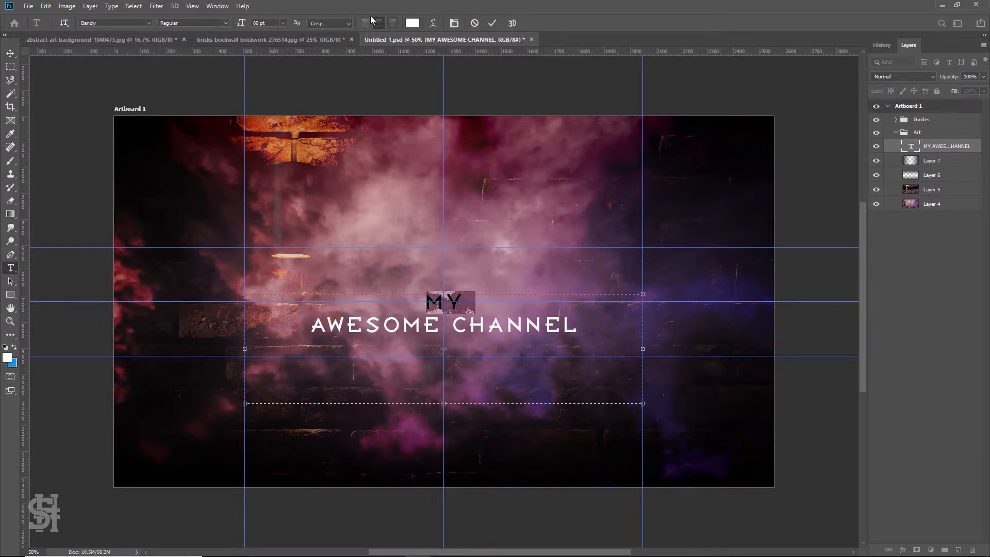
left_click(217, 6)
left_click(226, 127)
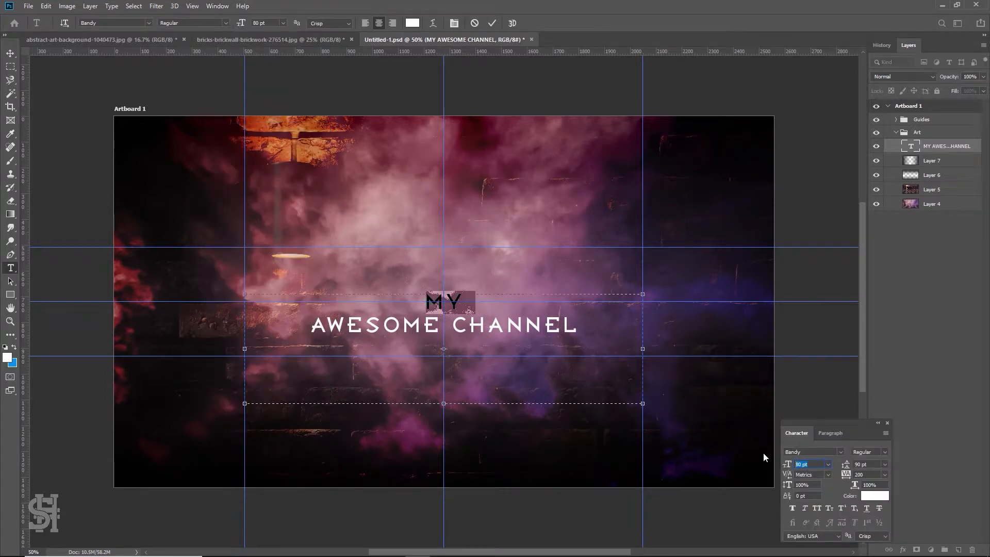
type("60")
key("Return")
left_click(556, 363)
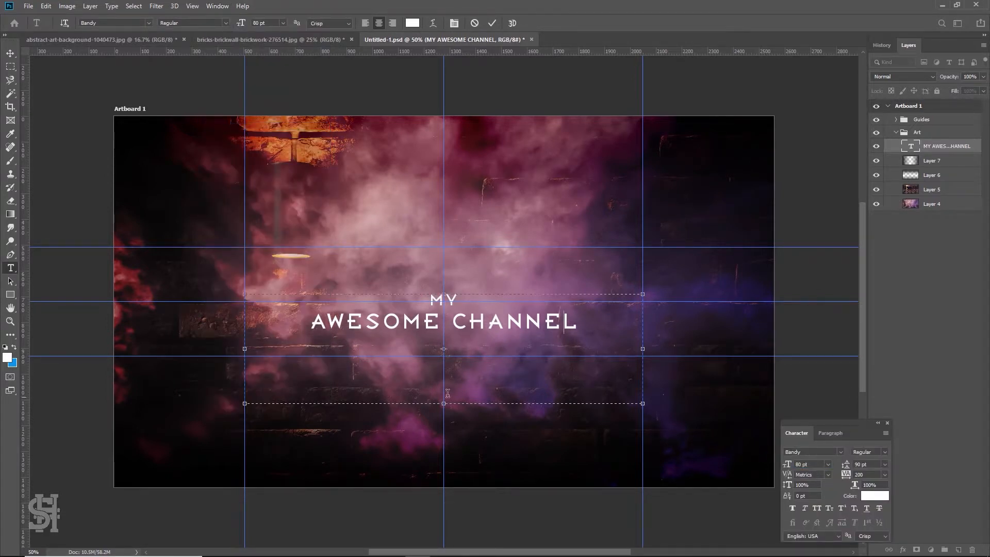
- Move the two-line title up and nudge it slightly down to center it vertically on the middle horizontal guide
left_click(17, 54)
left_click_drag(462, 331, 462, 322)
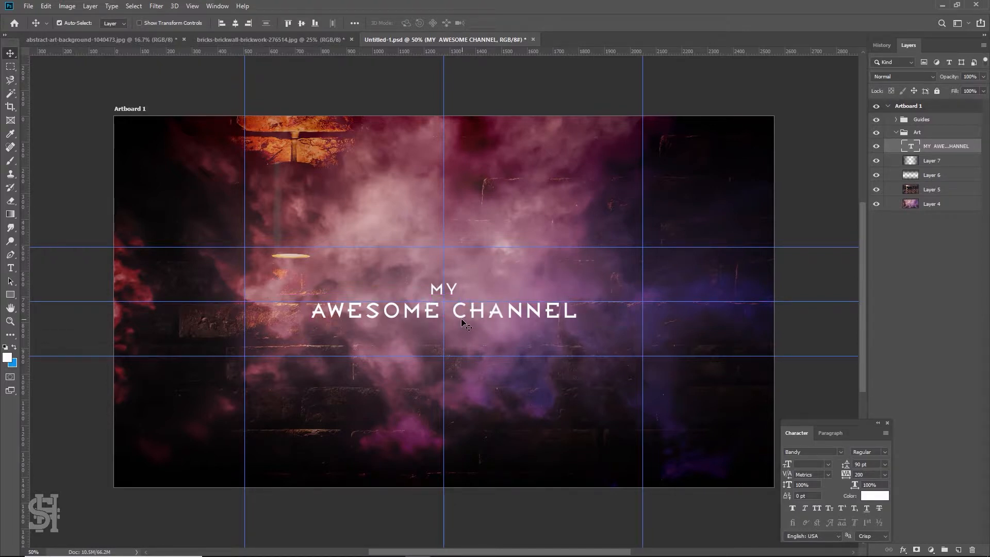
key("Down")
key("Down")
key("Down")
key("Down")
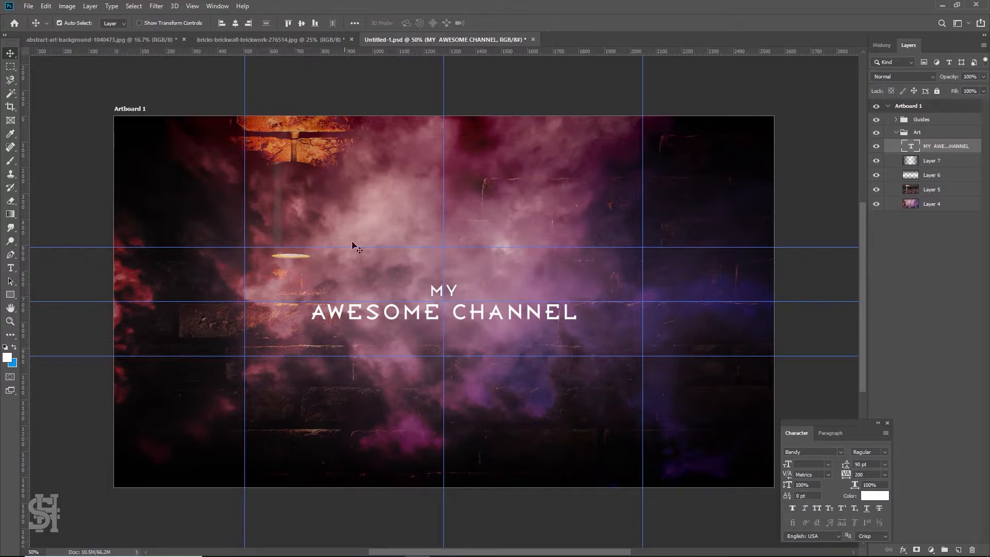
- Draw a 423 by 423 px square over the title between the upper and lower horizontal guides, and remove its fill
left_click(10, 295)
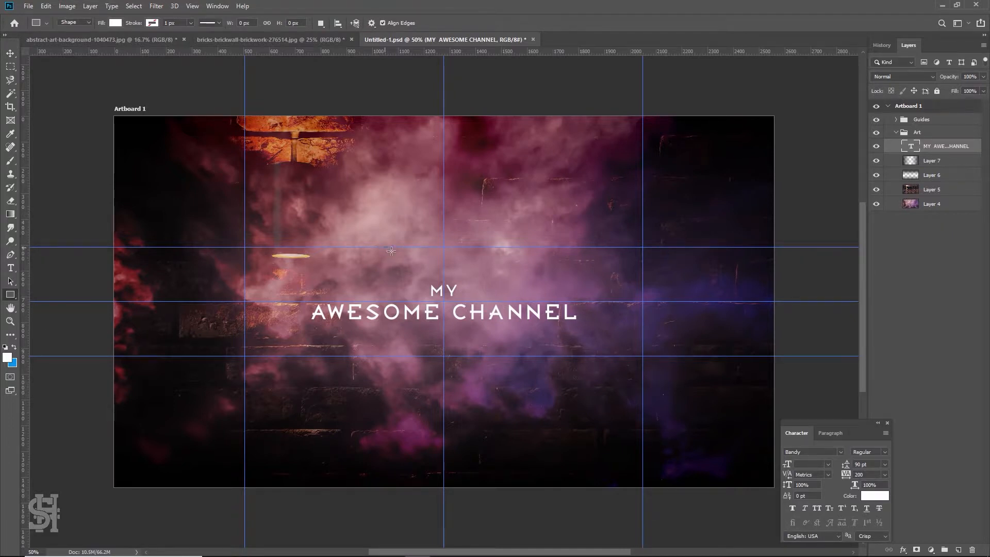
left_click_drag(384, 248, 531, 355)
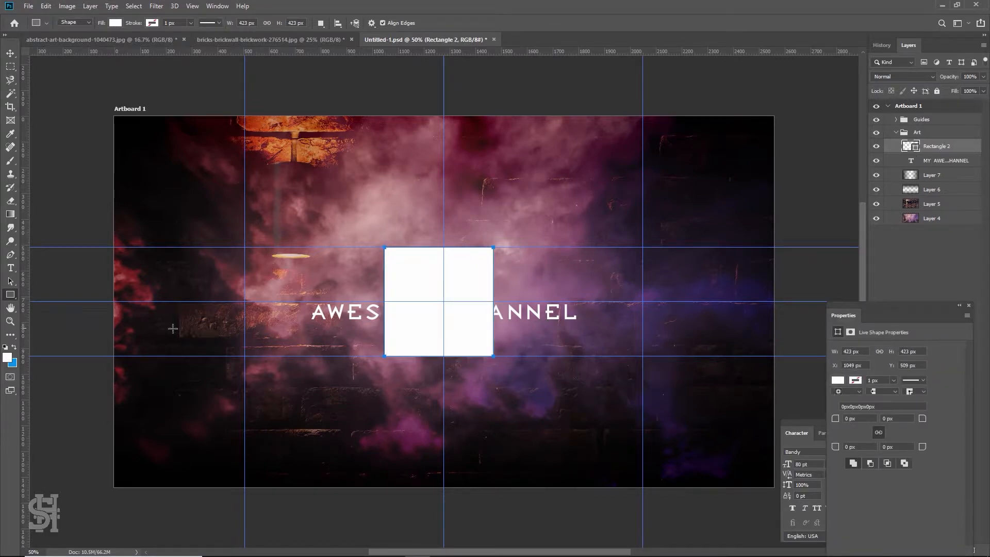
left_click(839, 381)
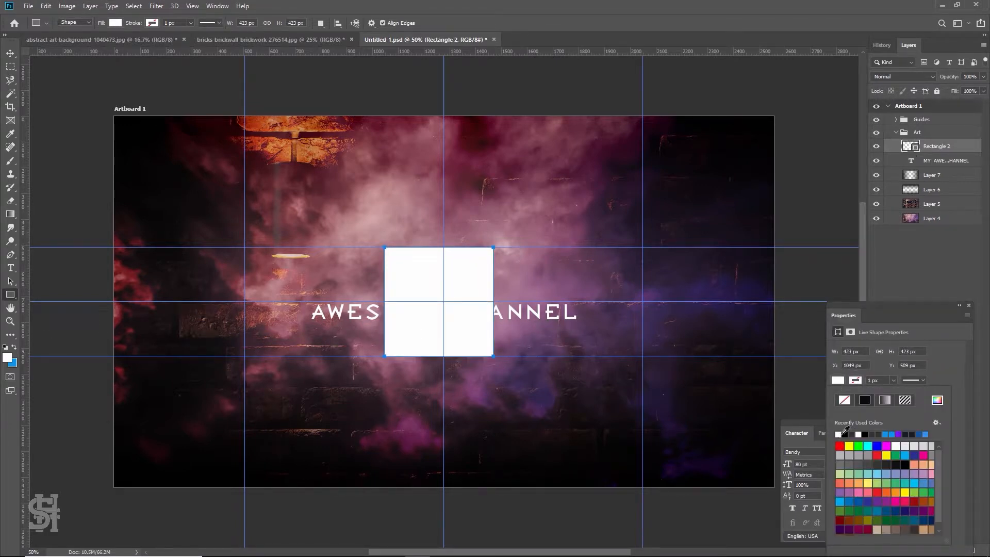
left_click(844, 401)
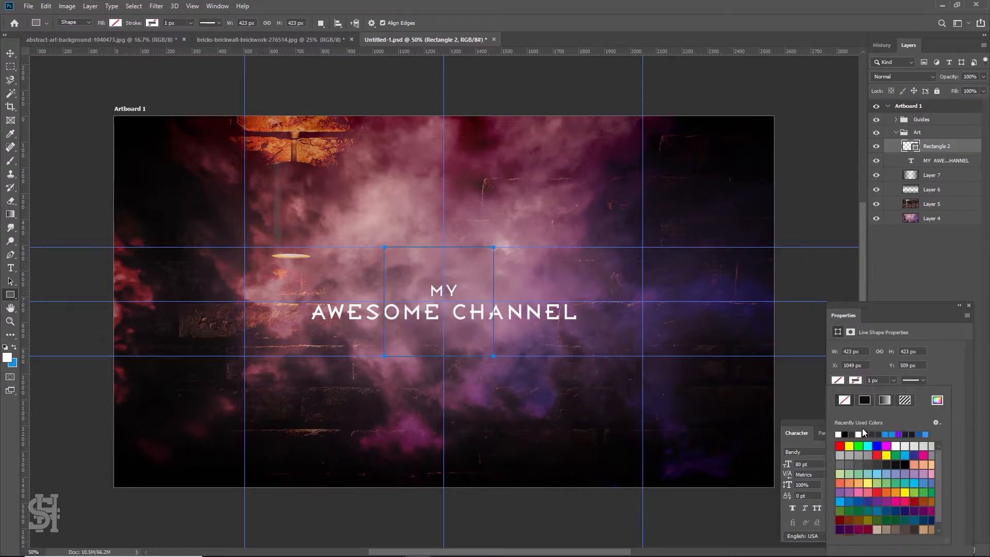
- Give the square a white stroke with a width of 5 px
left_click(894, 381)
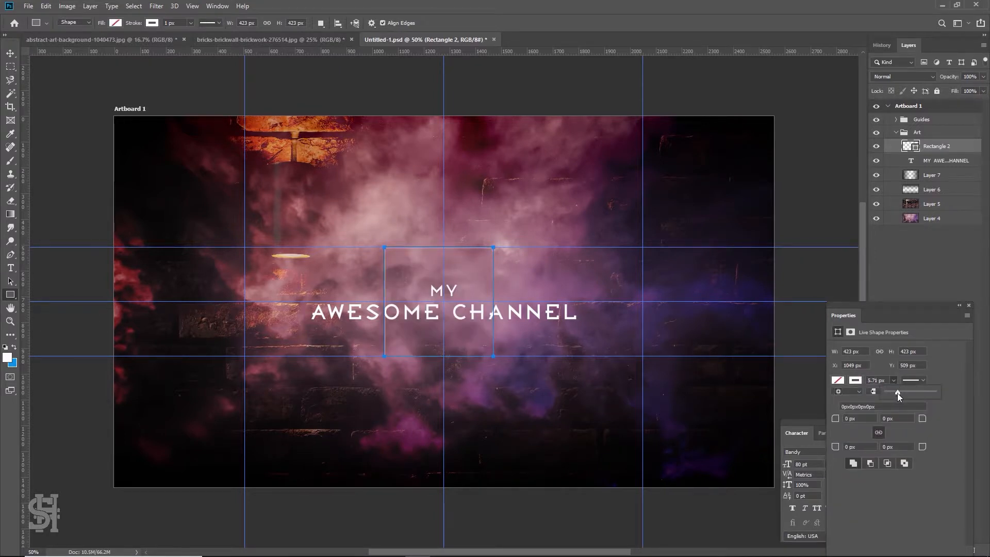
left_click_drag(898, 393, 897, 392)
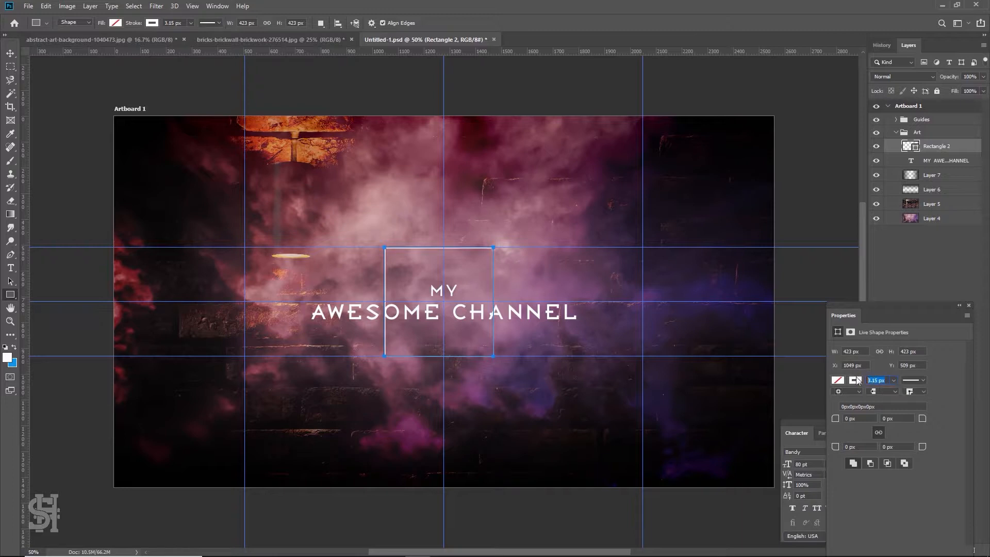
type("5")
key("Return")
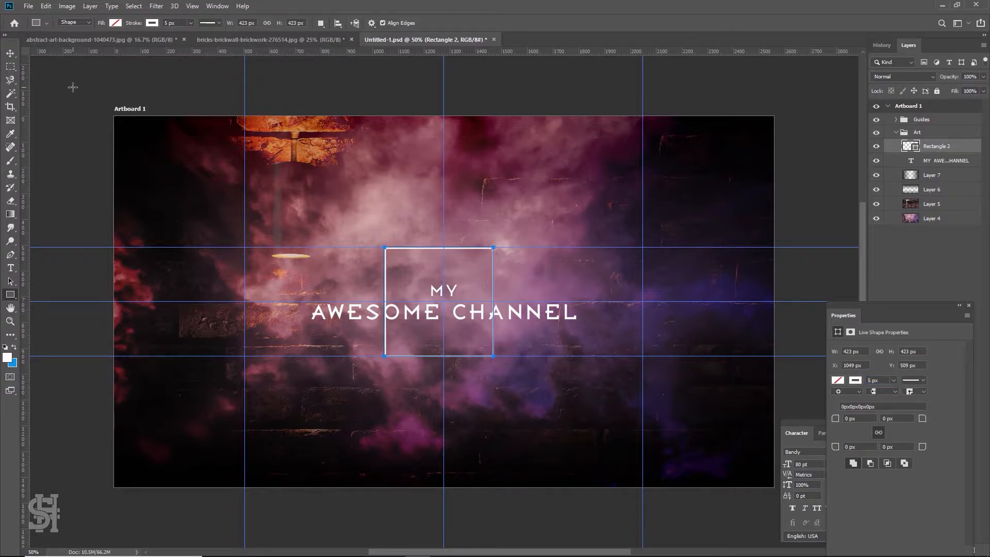
- Try a 6 px stroke on the square and increase its width to 7 px
left_click(10, 53)
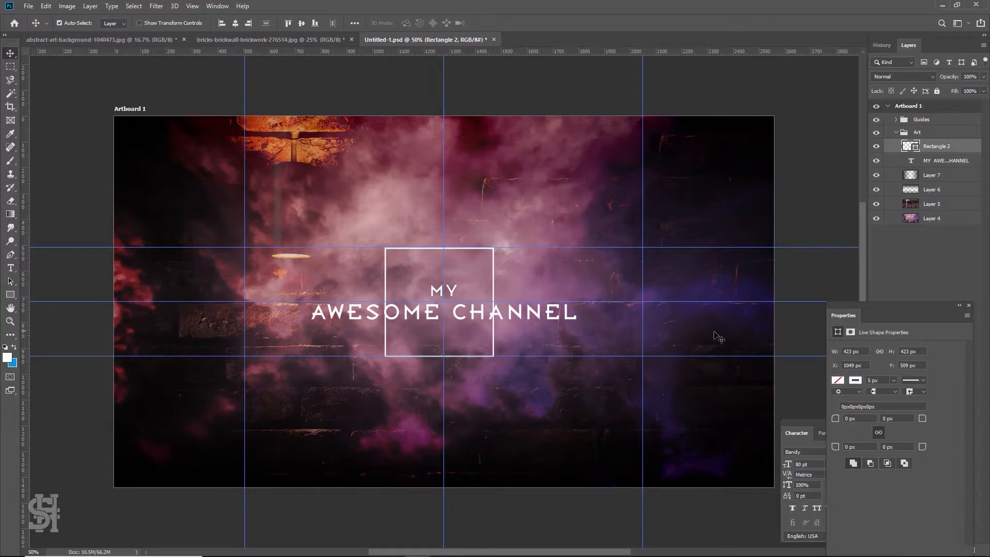
left_click(879, 378)
type("6")
key("Return")
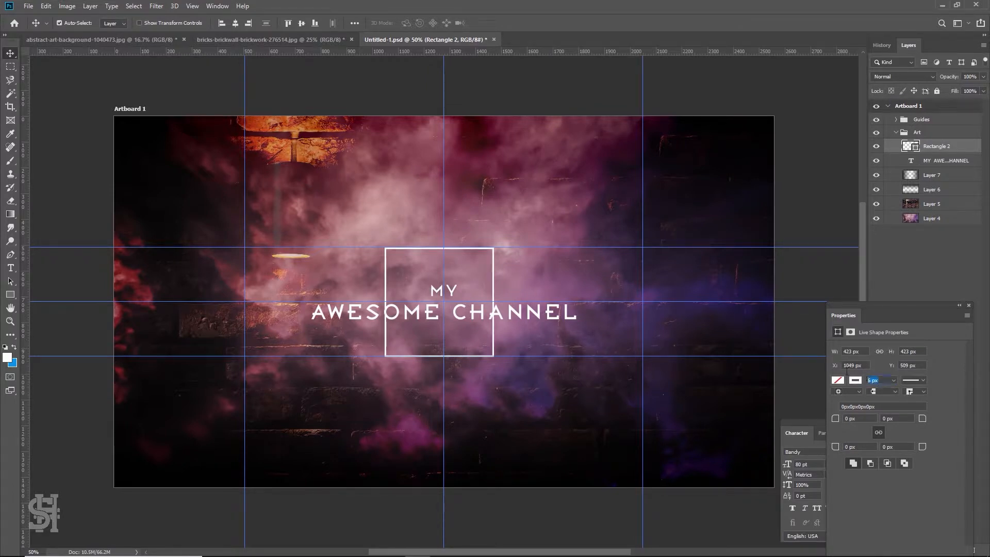
type("7")
key("Return")
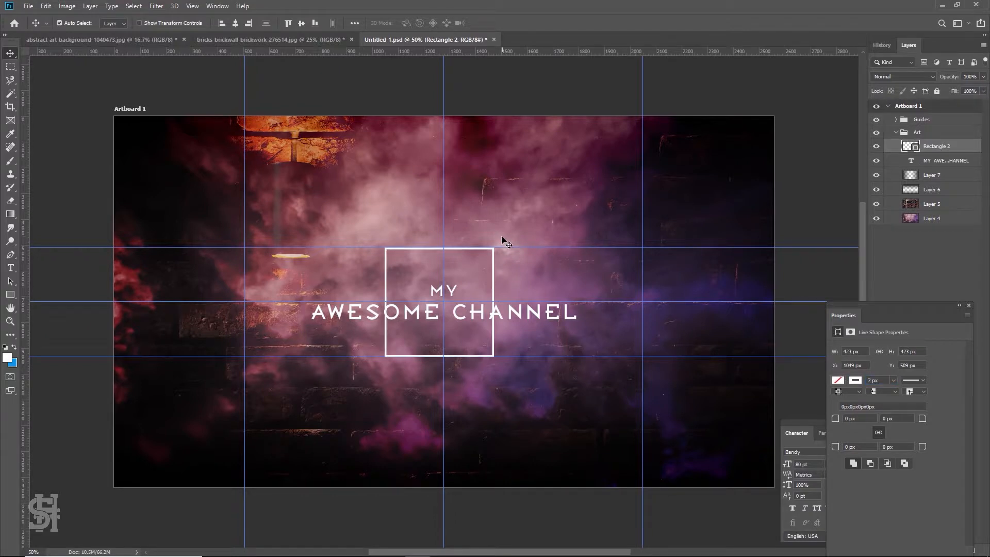
- Rotate the square into a diamond centered on the middle vertical guide, and move the title up so AWESOME CHANNEL sits on the middle horizontal guide
key("ctrl+t")
left_click_drag(520, 261, 526, 329)
key("Return")
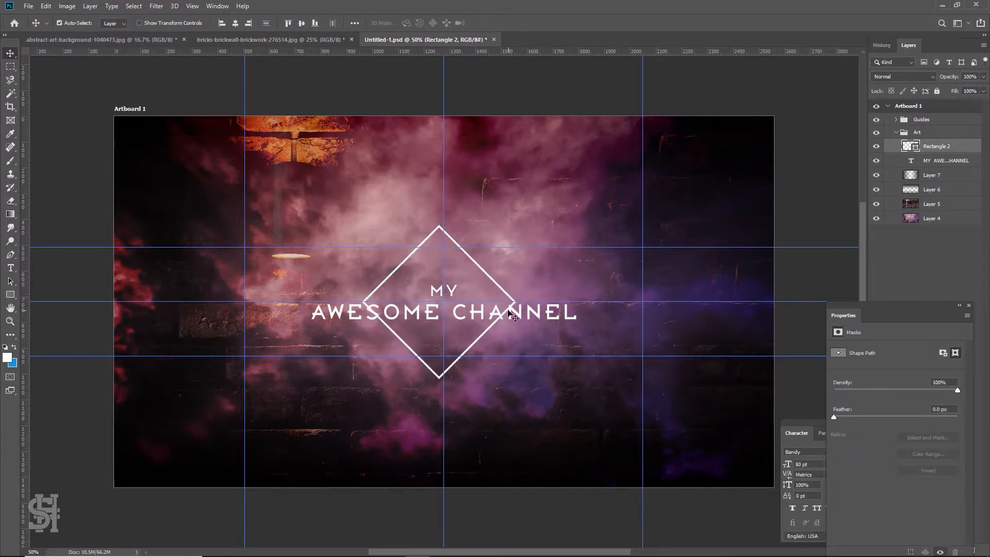
left_click_drag(493, 282, 498, 286)
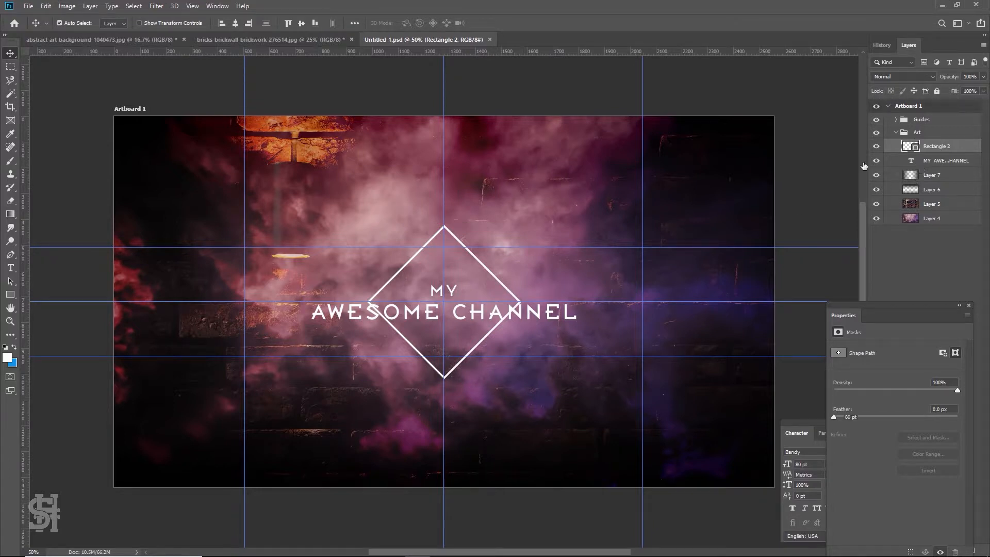
left_click(916, 161)
left_click_drag(541, 320, 542, 309)
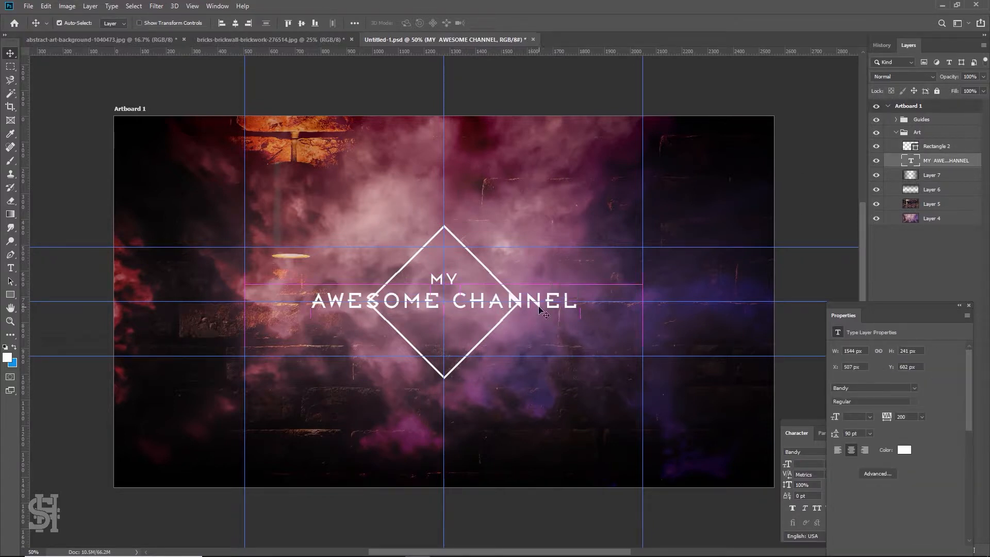
- Rasterize the diamond's layer and delete the band of the diamond that runs behind the AWESOME CHANNEL line
left_click(931, 150)
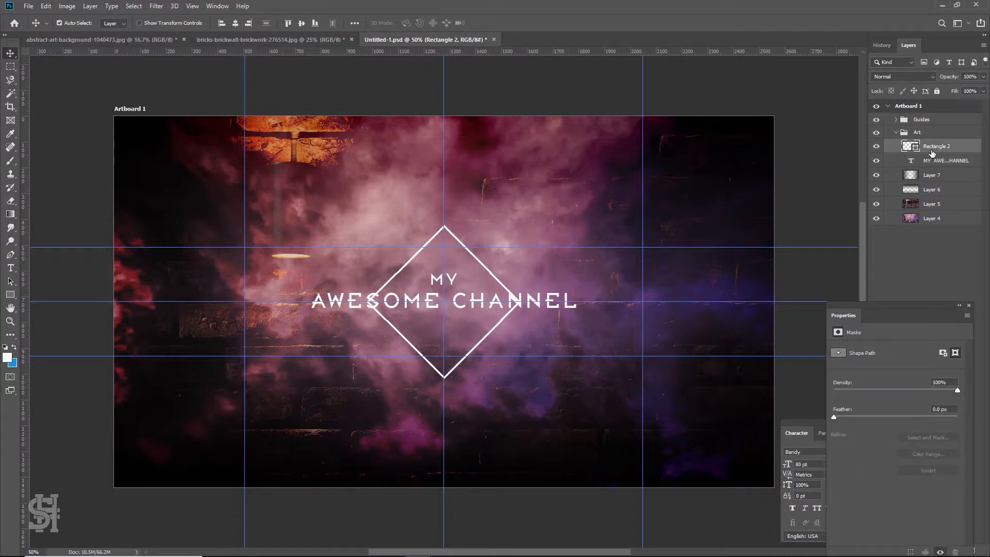
right_click(936, 151)
left_click(849, 278)
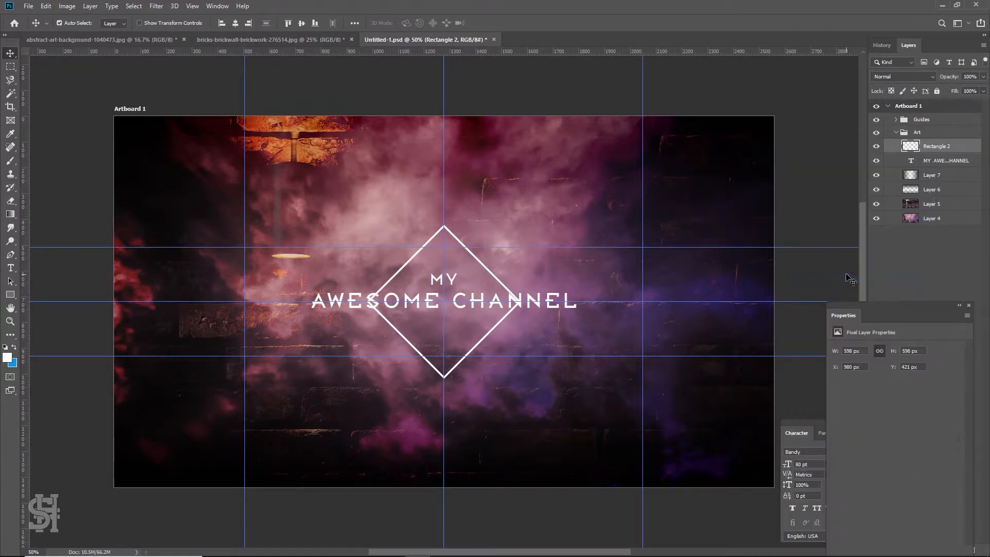
left_click(11, 66)
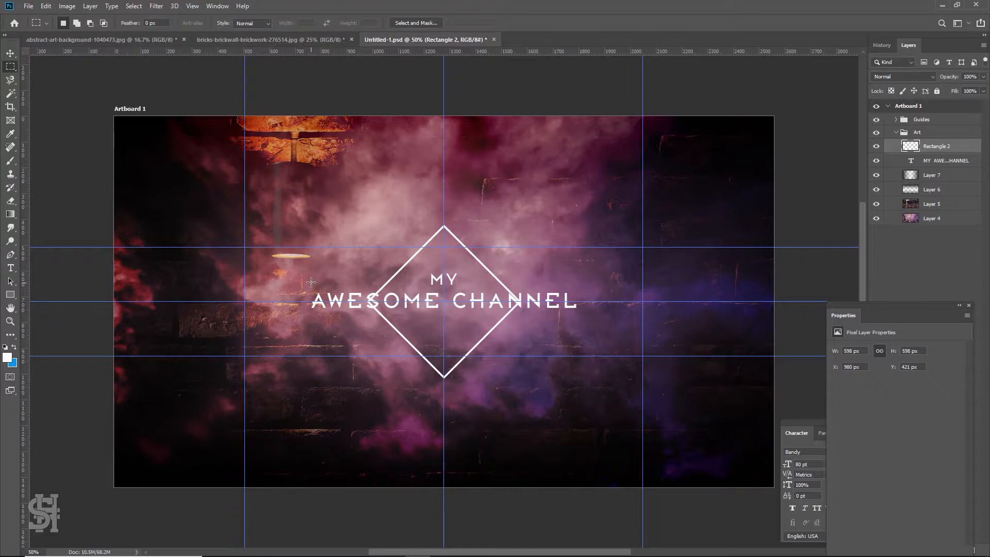
left_click_drag(311, 282, 572, 317)
key("Delete")
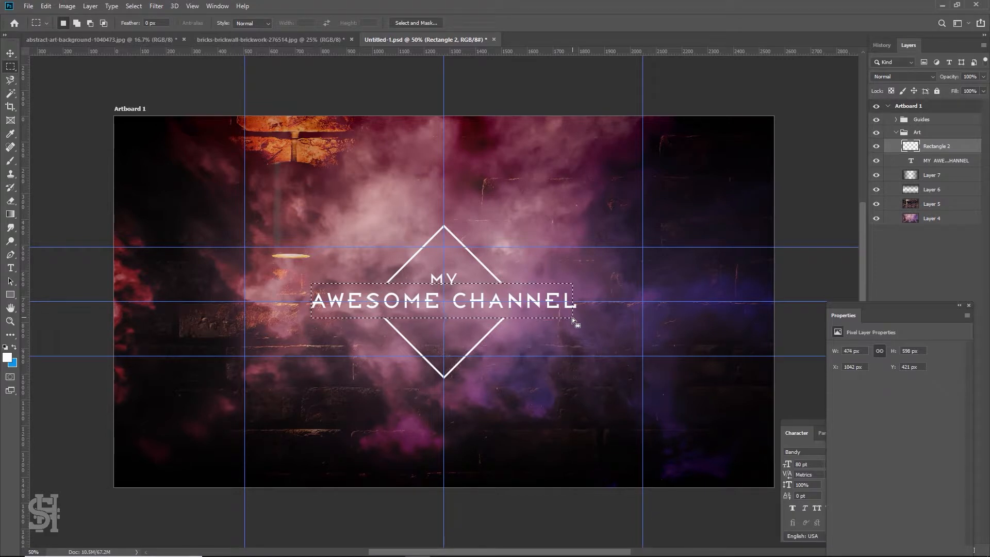
key("ctrl+d")
left_click(10, 53)
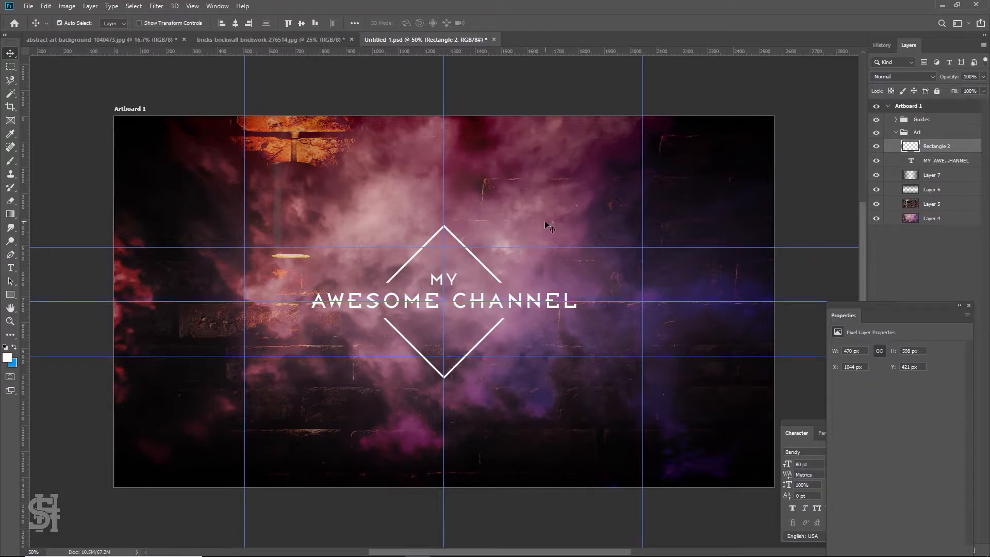
- Scale the cut diamond down to about 85% around its center
key("ctrl+t")
left_click_drag(504, 225, 491, 235)
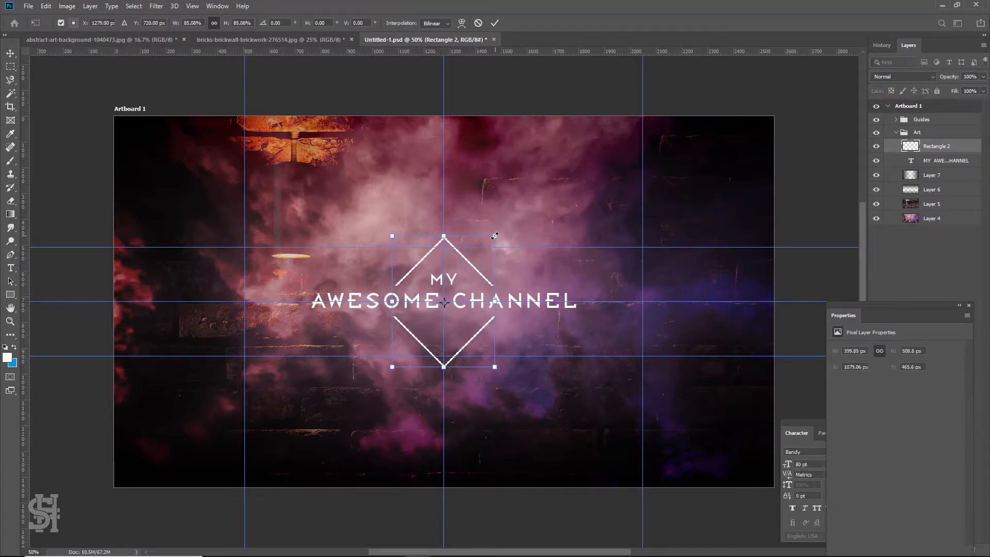
key("Return")
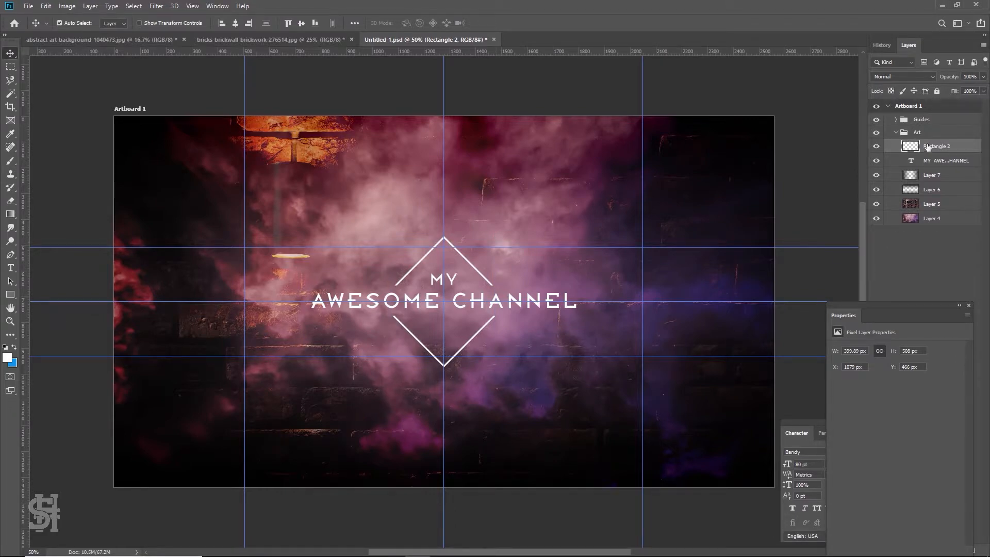
right_click(931, 147)
left_click(840, 184)
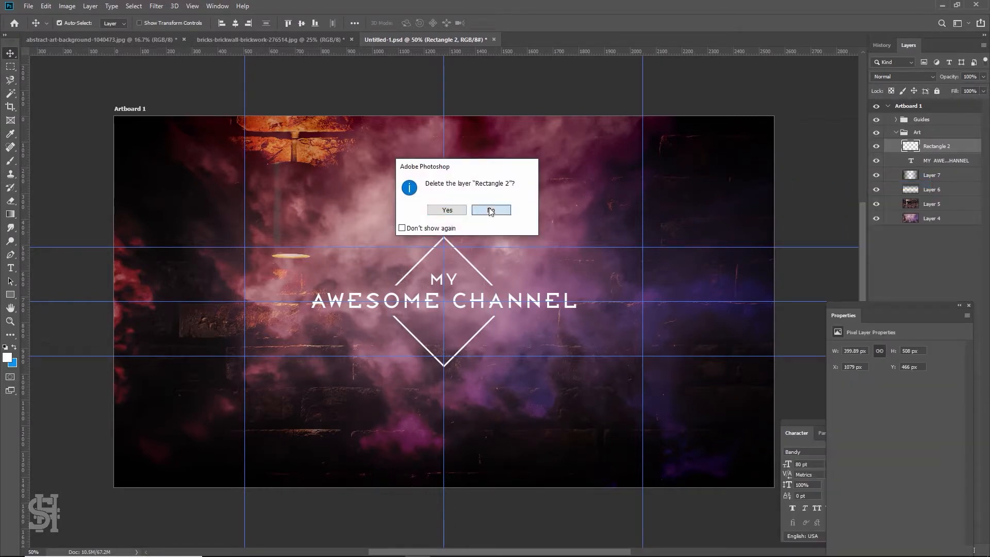
left_click(495, 212)
- Duplicate the cut diamond's layer and offset the copy slightly to the right at the same height
right_click(950, 155)
left_click(865, 177)
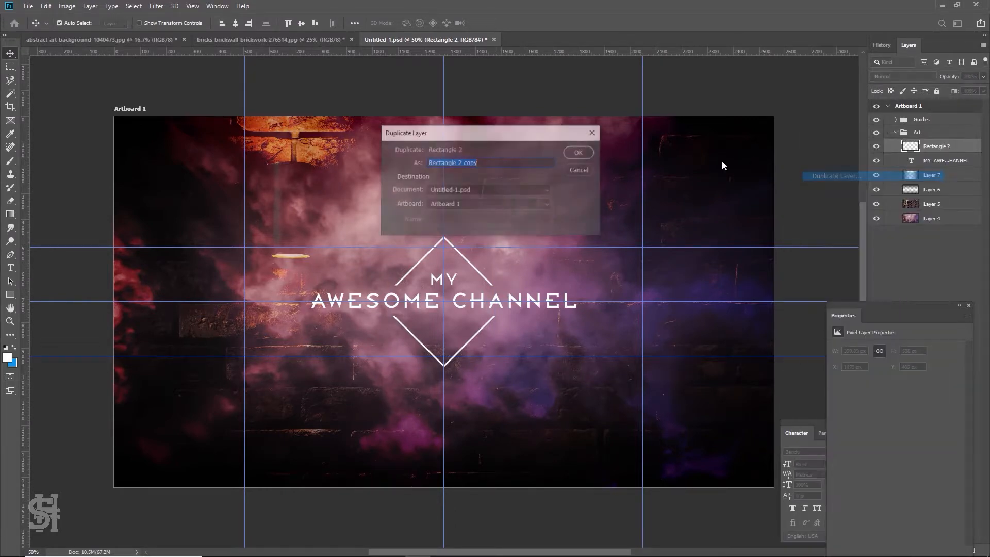
left_click(586, 155)
left_click_drag(490, 242, 496, 278)
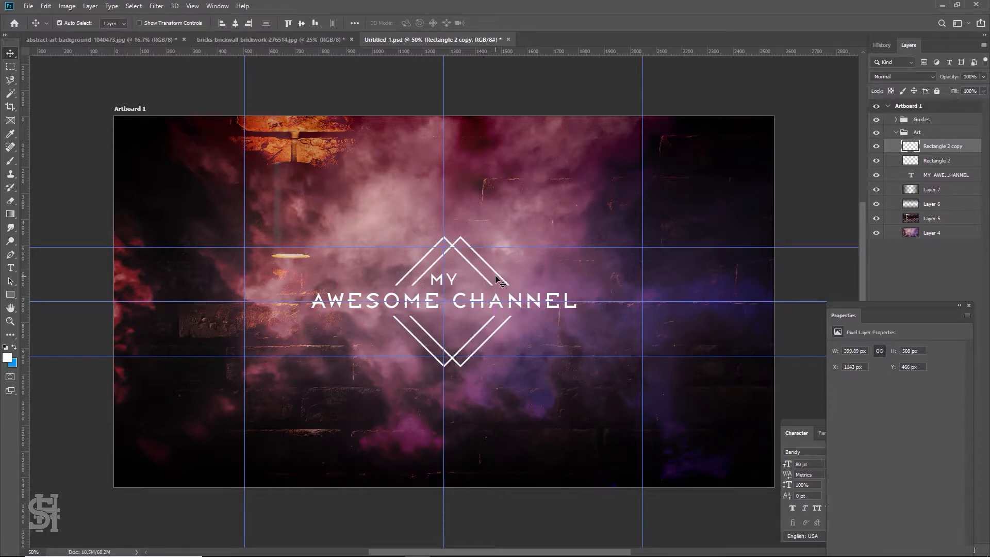
key("Left")
key("Left")
key("Left")
key("Left")
key("Left")
key("Left")
key("Left")
key("Left")
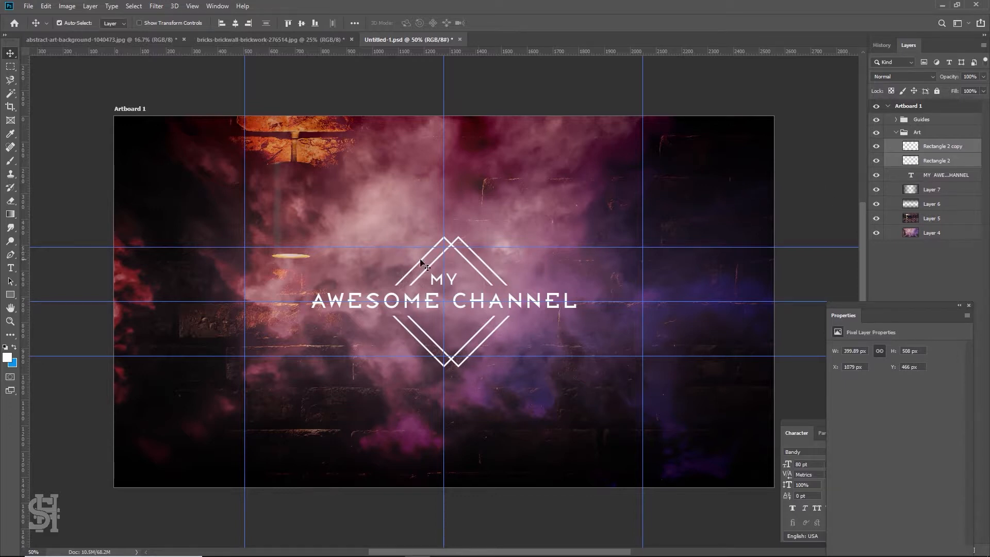
- Move both diamond layers together to the left to center the pair on the middle vertical guide, and hide the guides
left_click_drag(444, 258, 432, 257)
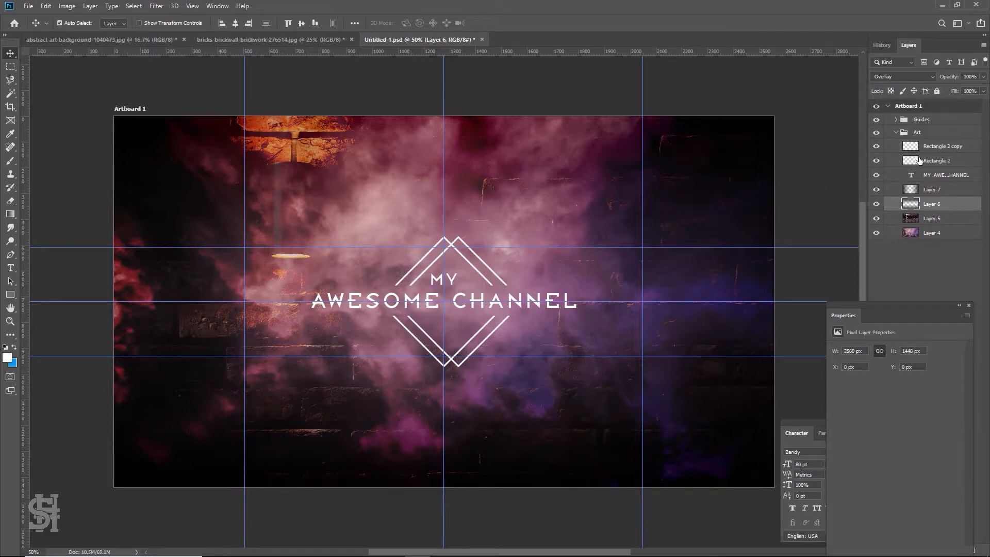
left_click(921, 160)
left_click(924, 147, "ctrl")
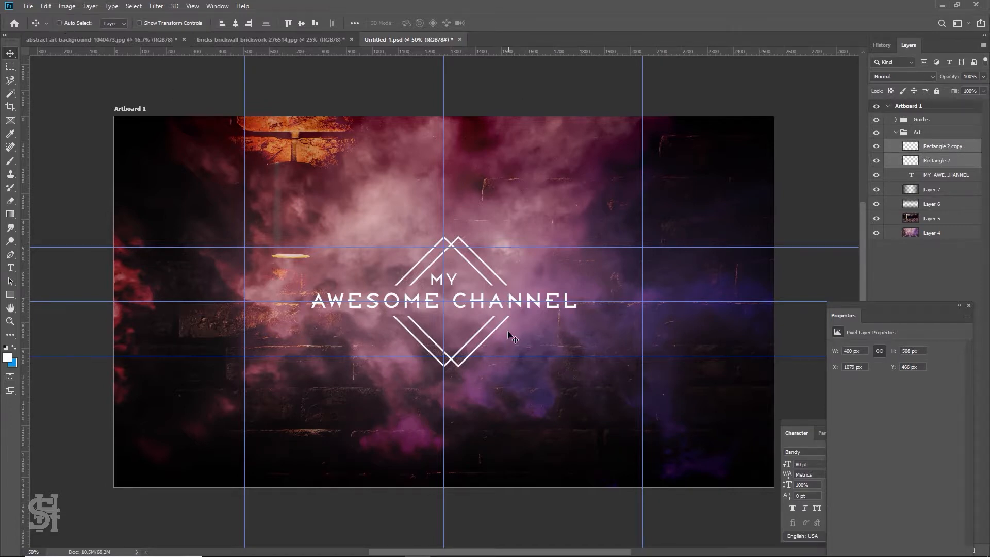
left_click_drag(460, 282, 453, 280)
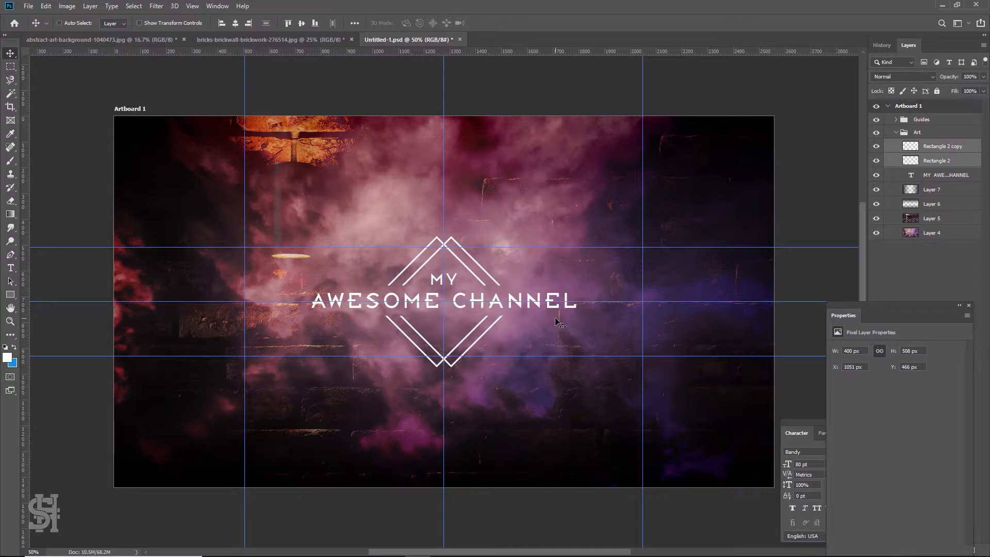
key("ctrl+semicolon")
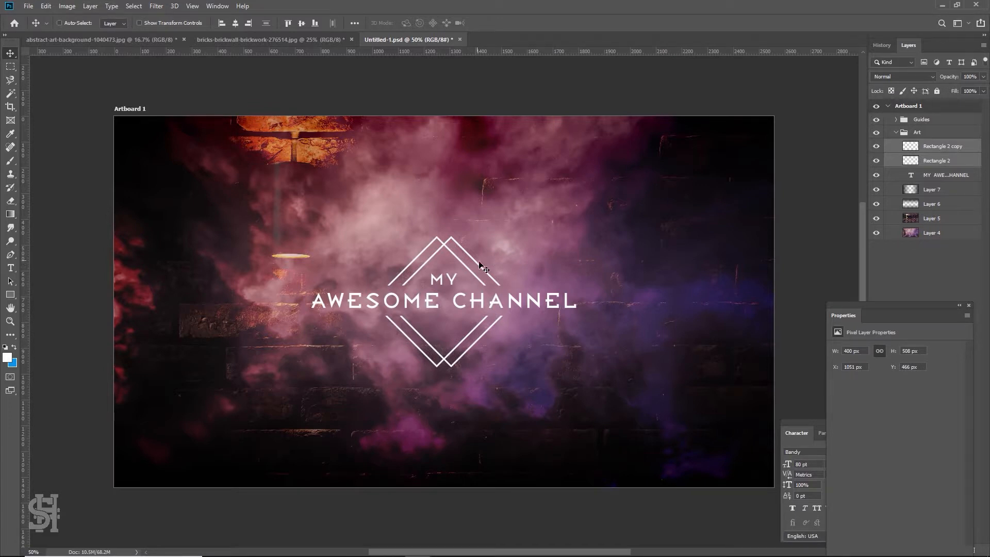
- Merge the two diamond layers and give the merged layer a white outside stroke of 1 px, trying 3 px and 2 px first
right_click(933, 154)
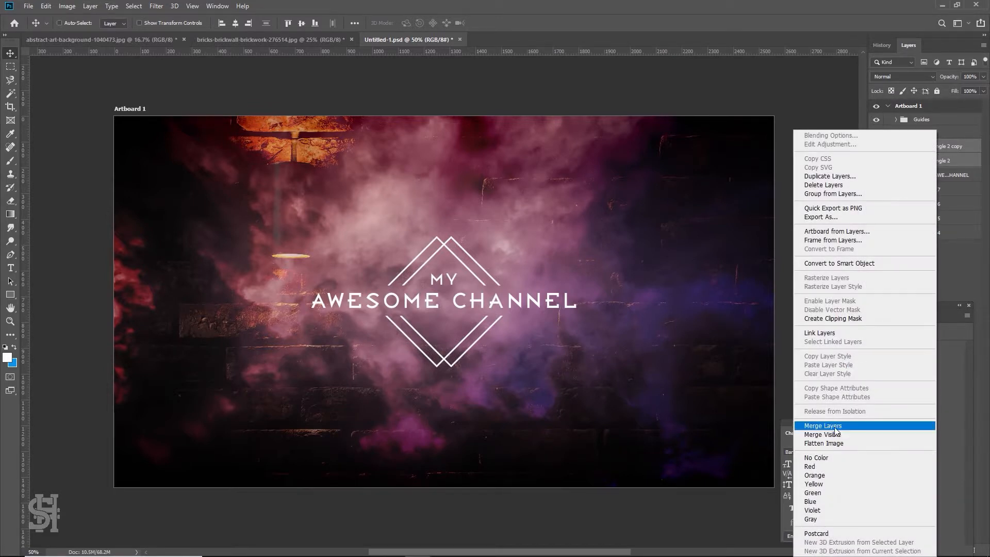
left_click(836, 430)
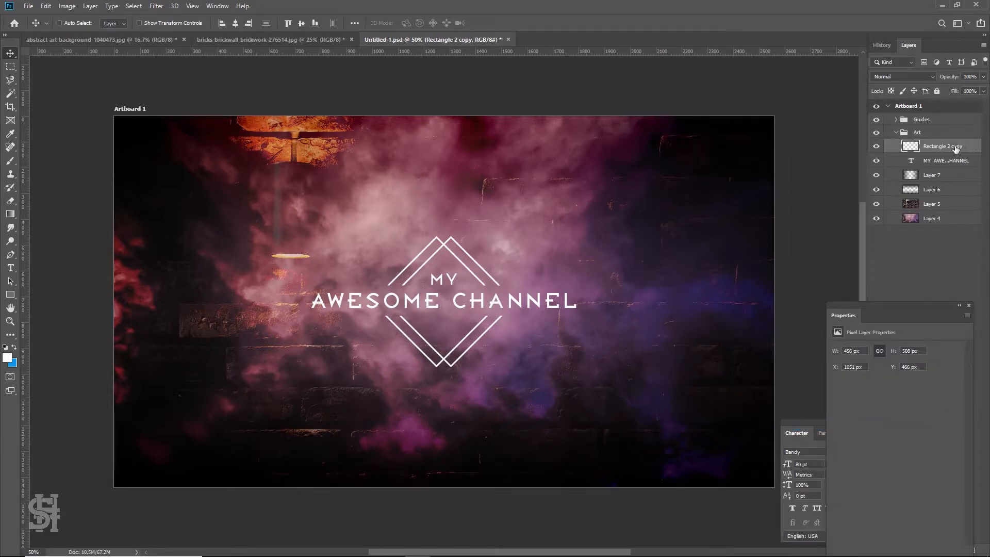
double_click(971, 147)
left_click(606, 125)
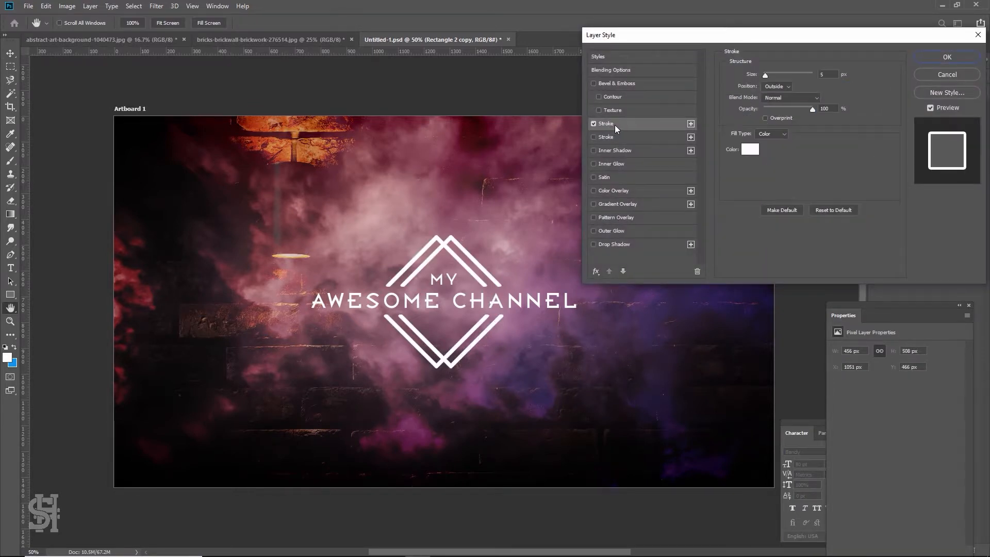
left_click_drag(765, 77, 762, 75)
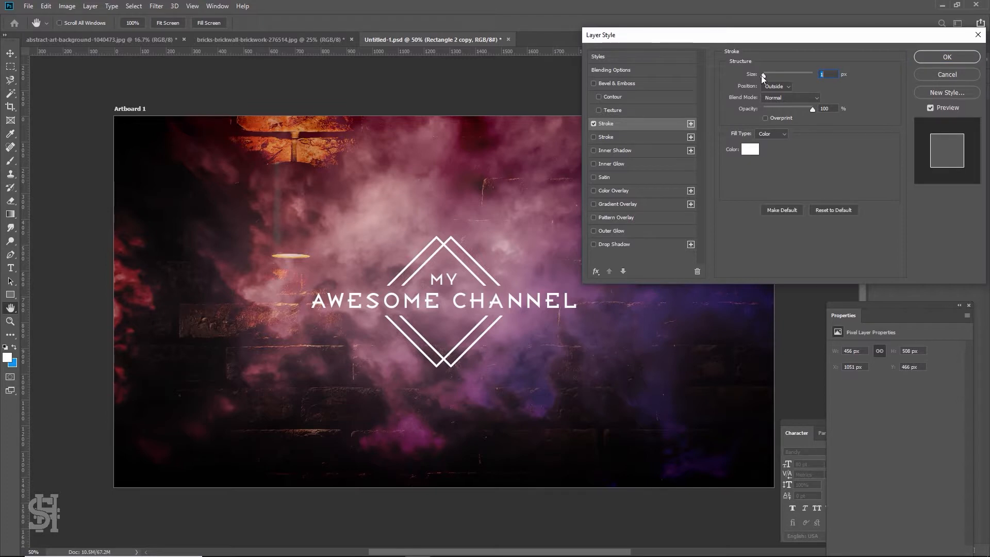
type("3")
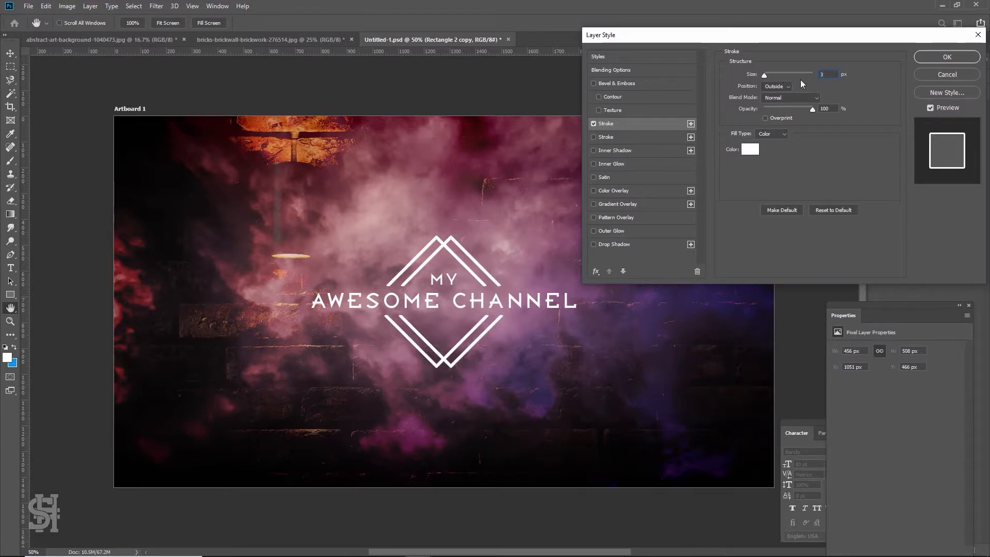
type("2")
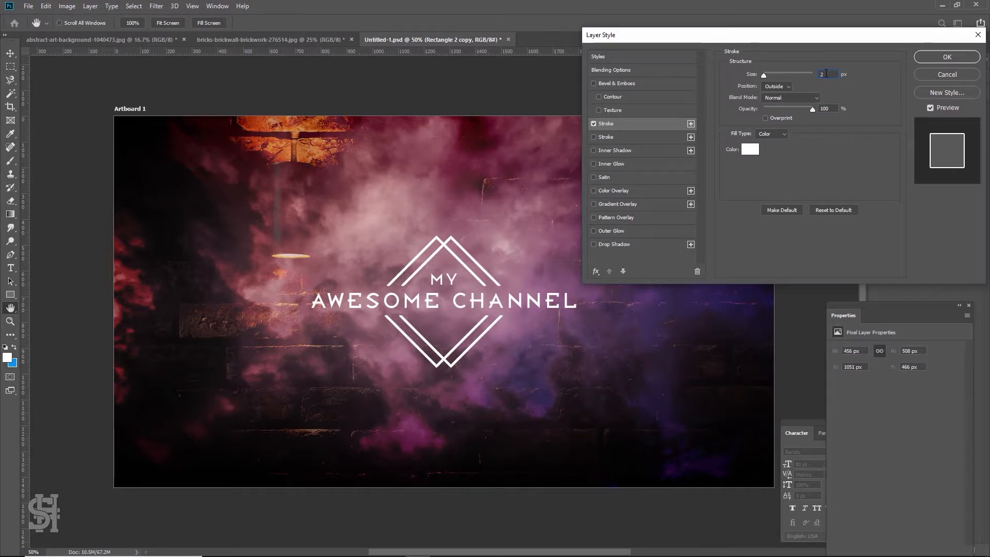
type("1")
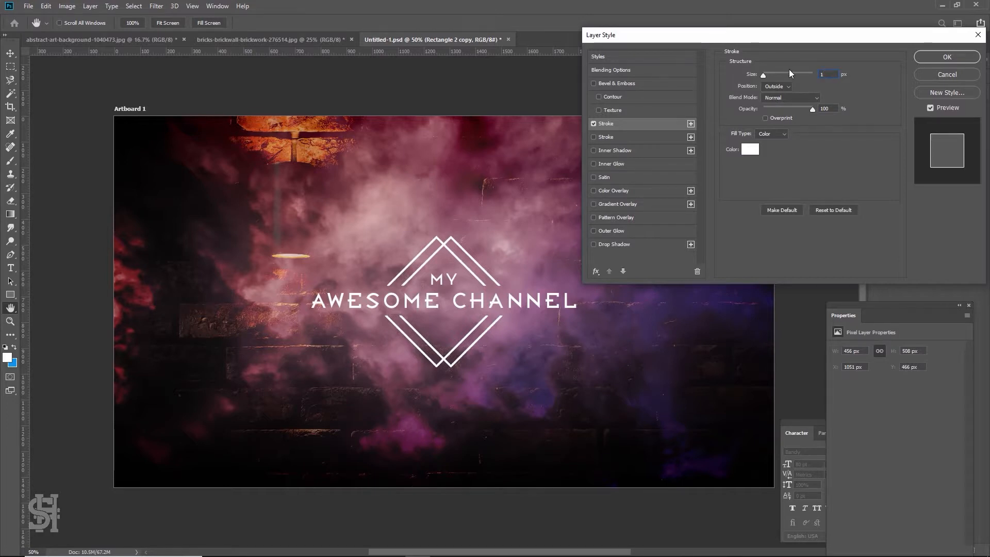
left_click(959, 60)
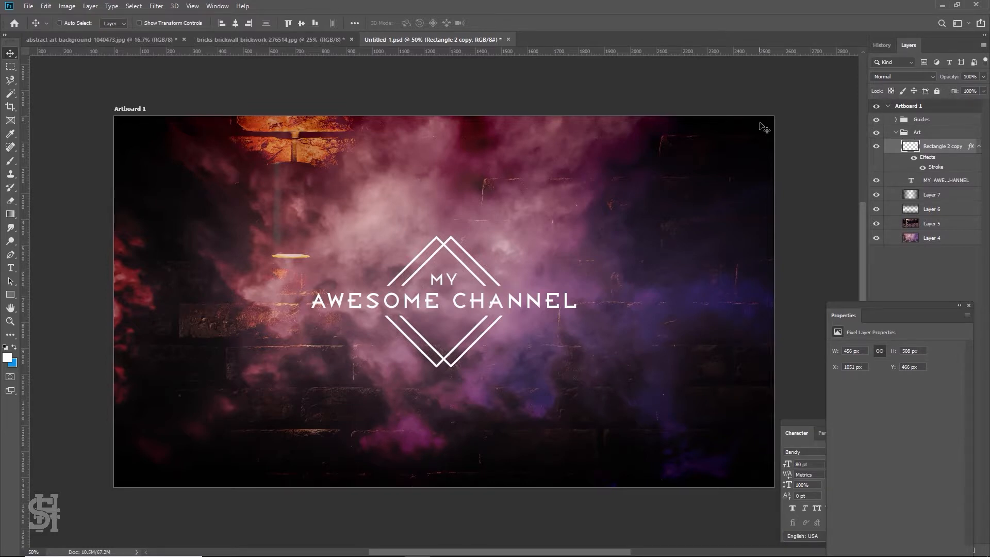
- Show Layer 1 in the Guides group to mask the artwork to the central banner strip, and close the Properties panel
left_click(896, 120)
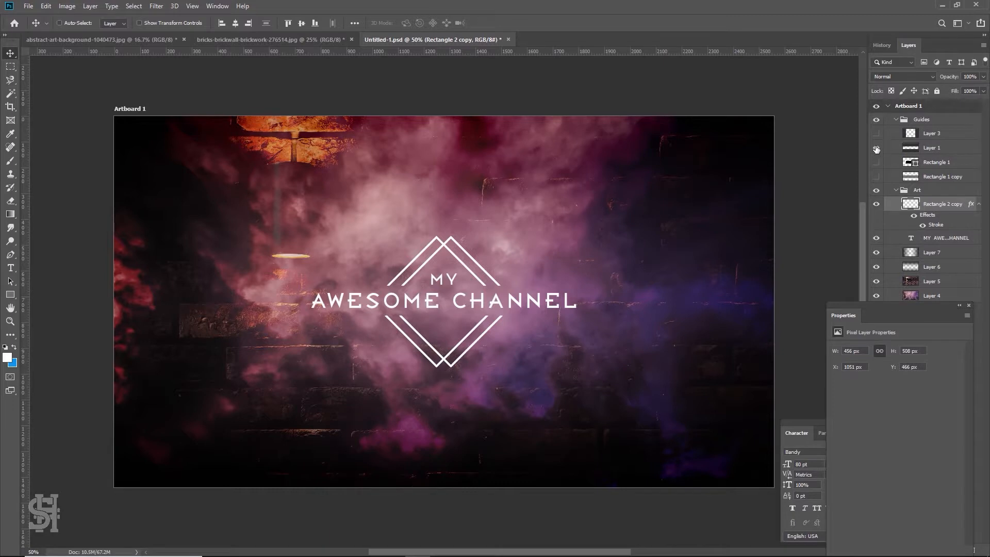
left_click(877, 148)
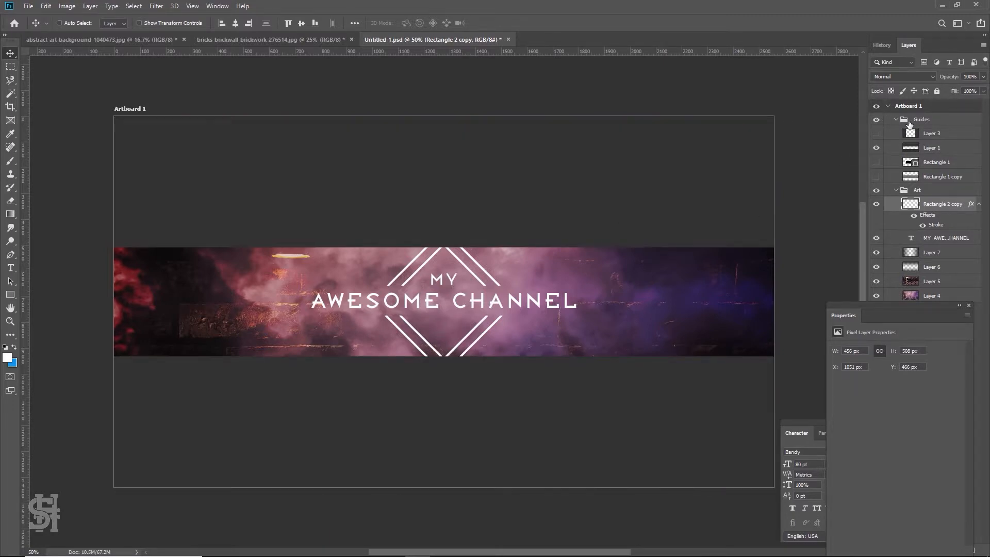
left_click(969, 305)
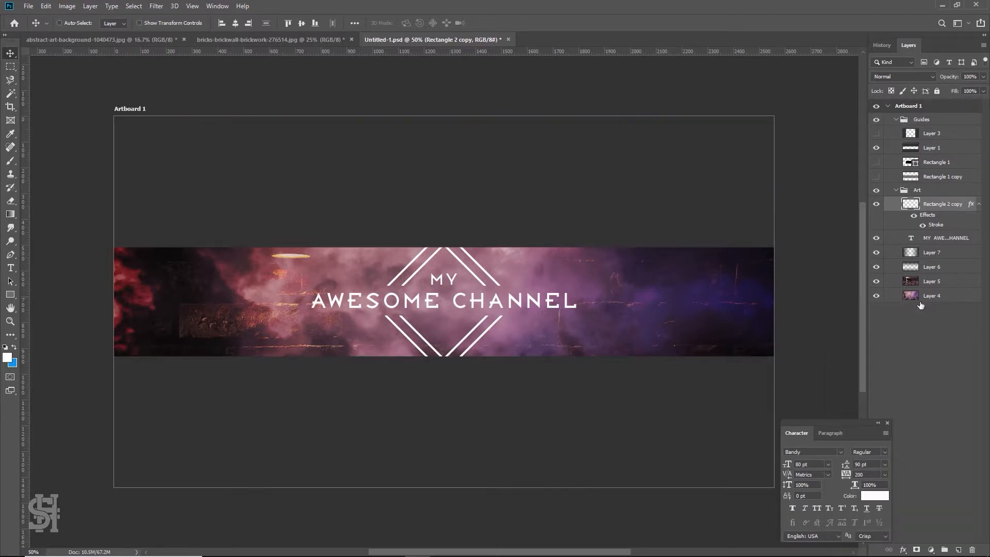
- Toggle the double diamond's visibility off and on, and scale the diamond down to about 91% around its center
left_click(877, 205)
left_click(876, 204)
key("ctrl+t")
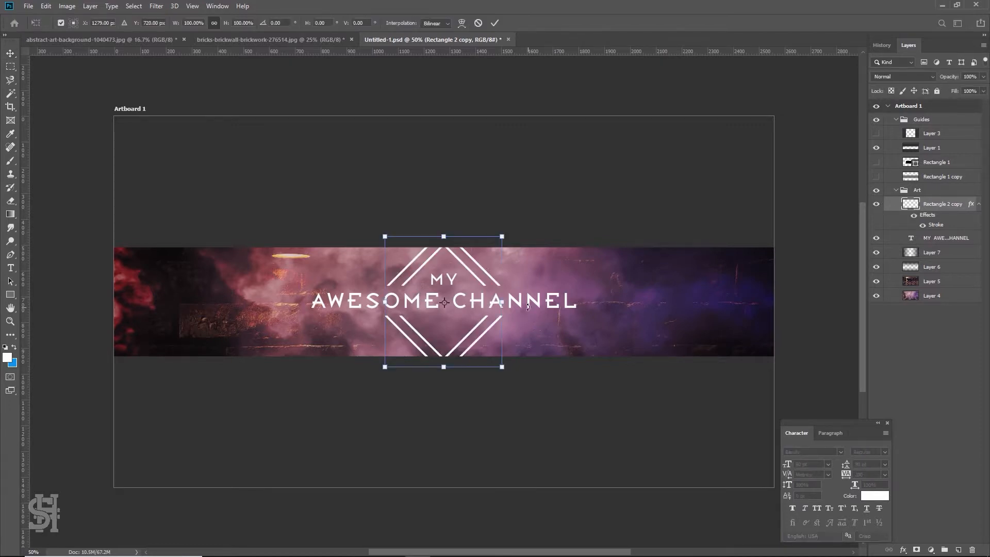
left_click_drag(504, 236, 495, 237)
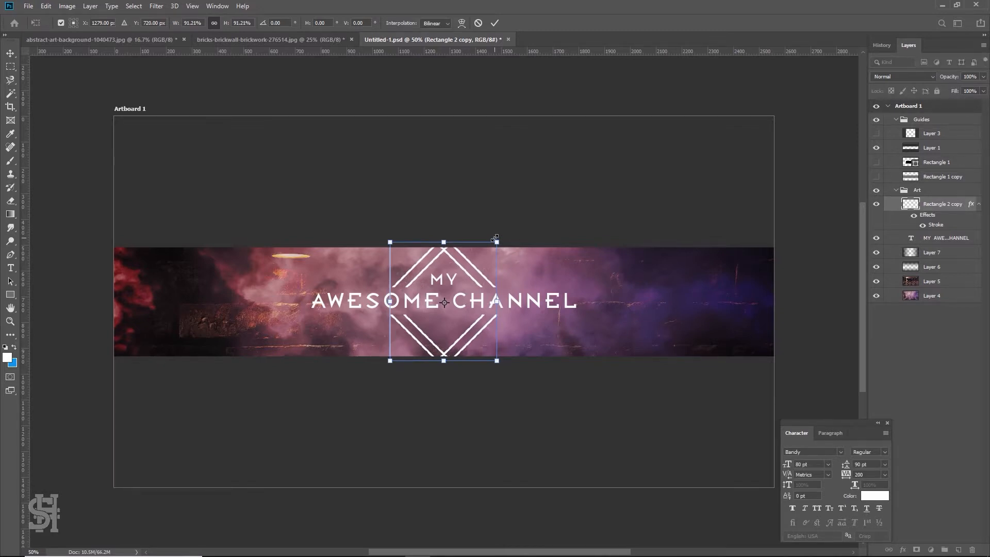
key("Return")
- Draw a rectangular selection of about 636 by 154 px across the gap in the double diamond over the AWESOME CHANNEL line
left_click(10, 67)
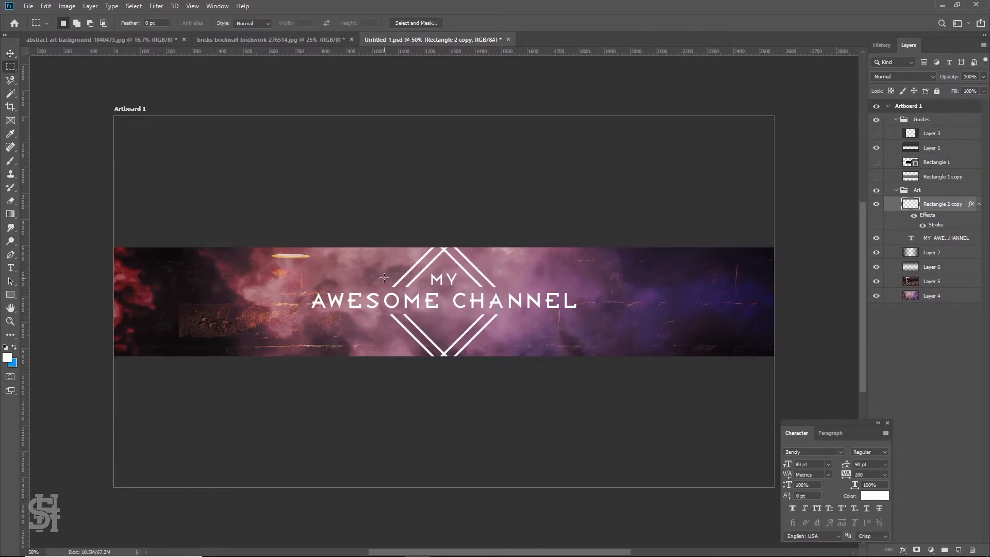
left_click_drag(374, 281, 538, 320)
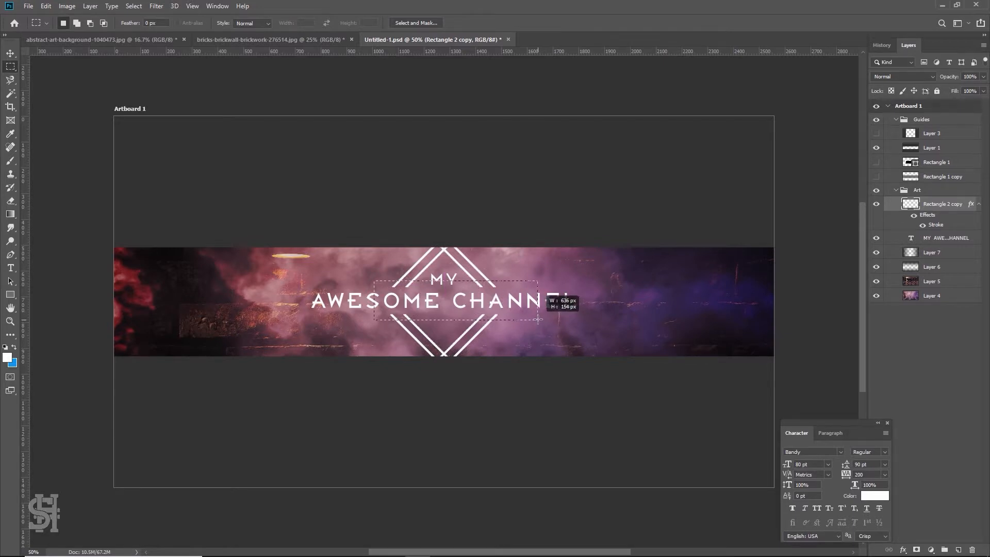
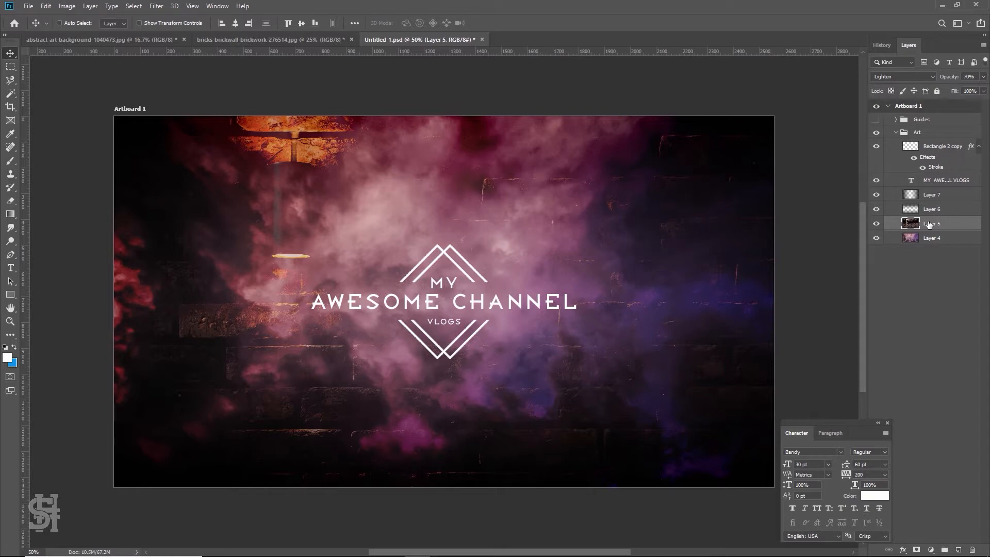
- Hide and show Layer 6 and Layer 7 in turn to compare their effect, and lower Layer 7's fill to 87%
left_click(927, 211)
left_click(876, 209)
left_click(877, 209)
left_click(876, 195)
left_click(876, 195)
left_click(933, 194)
left_click_drag(984, 90, 975, 105)
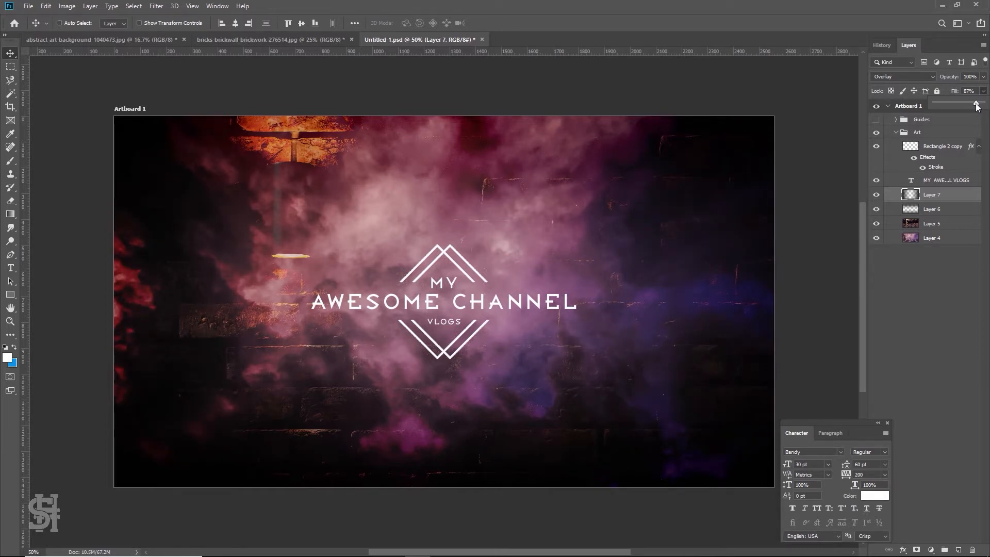
- Add an empty layer directly above Layer 7 in the Art group and activate the Gradient tool
left_click(958, 550)
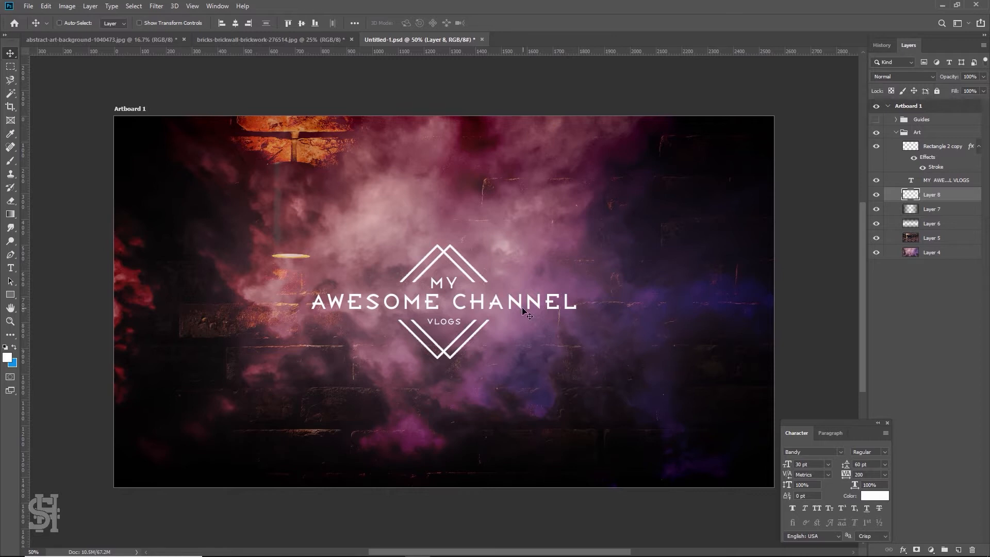
key("g")
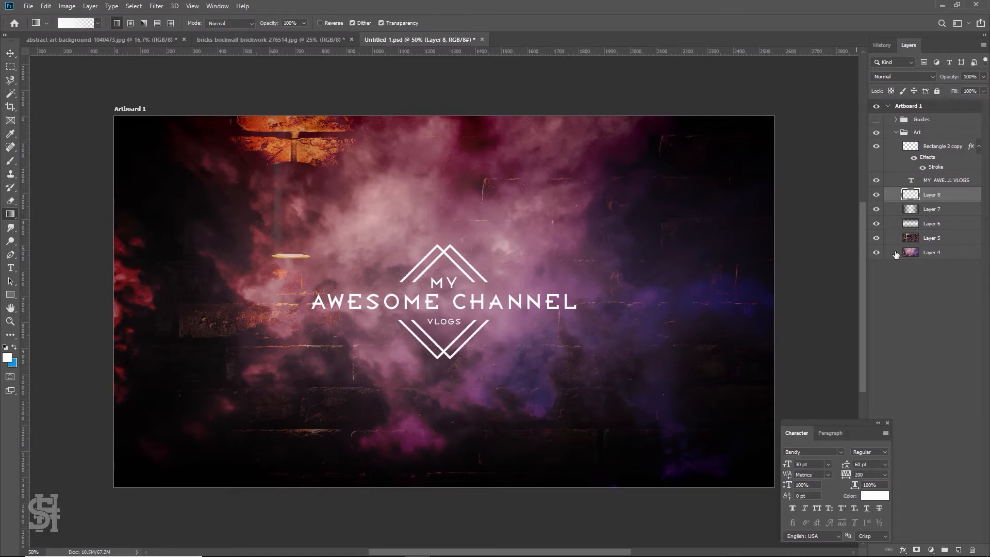
- Apply the Camera Raw Filter to the cloud image on Layer 4 with adjusted Basic tone settings
left_click(936, 256)
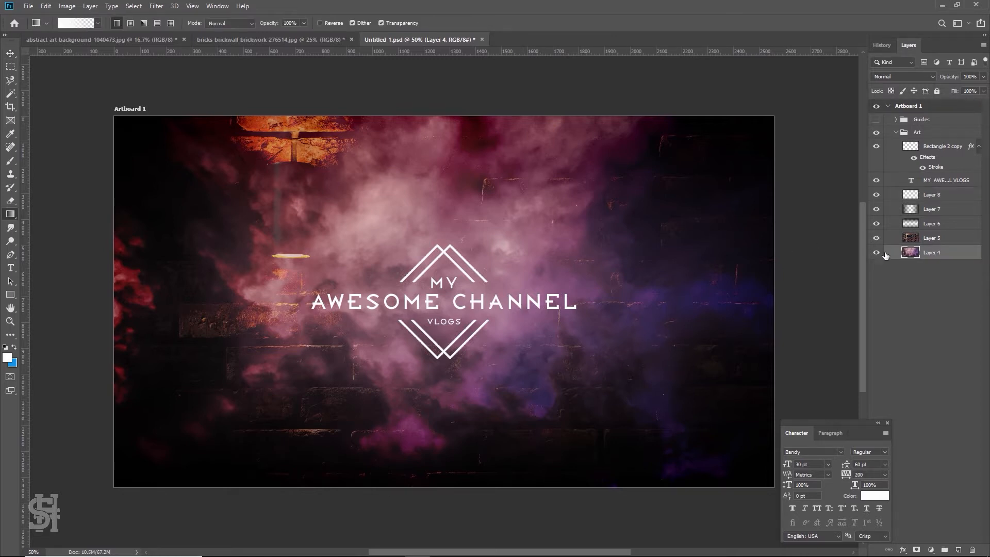
left_click(164, 5)
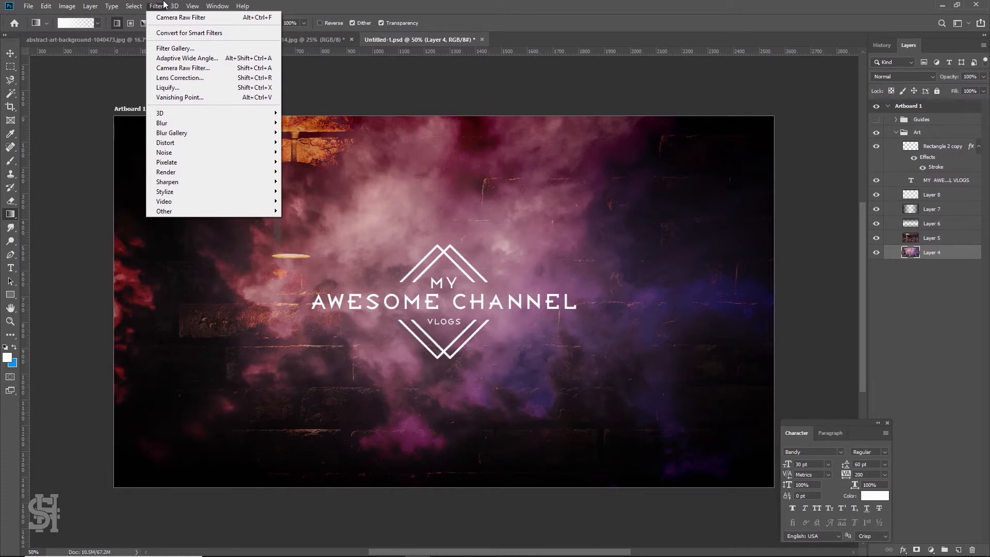
left_click(153, 37)
left_click(153, 6)
left_click(170, 69)
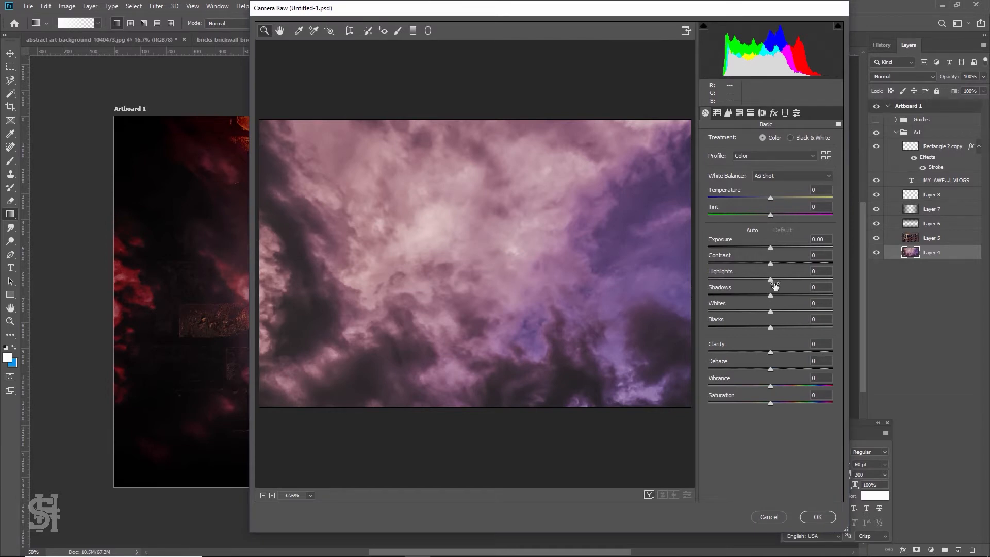
left_click_drag(767, 301, 751, 330)
left_click(815, 518)
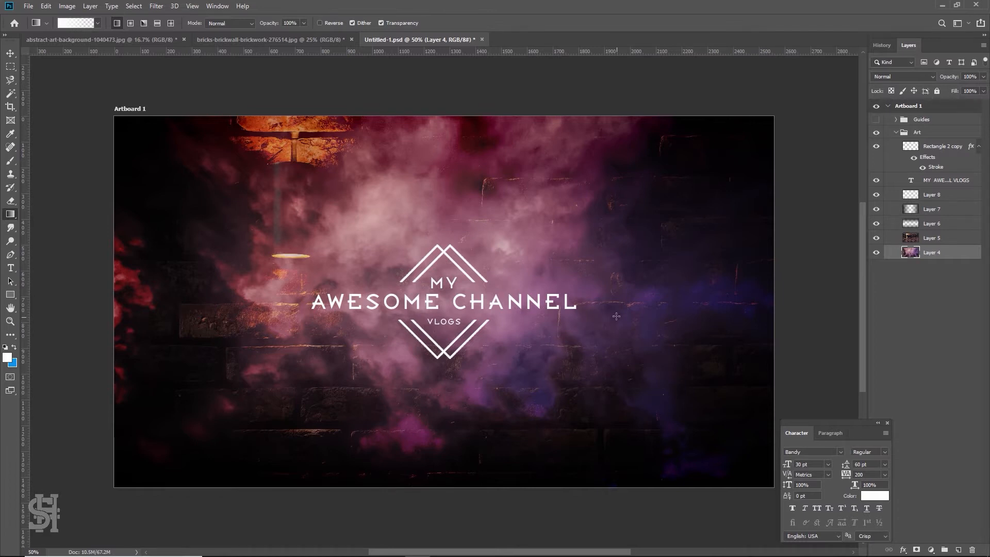
key("m")
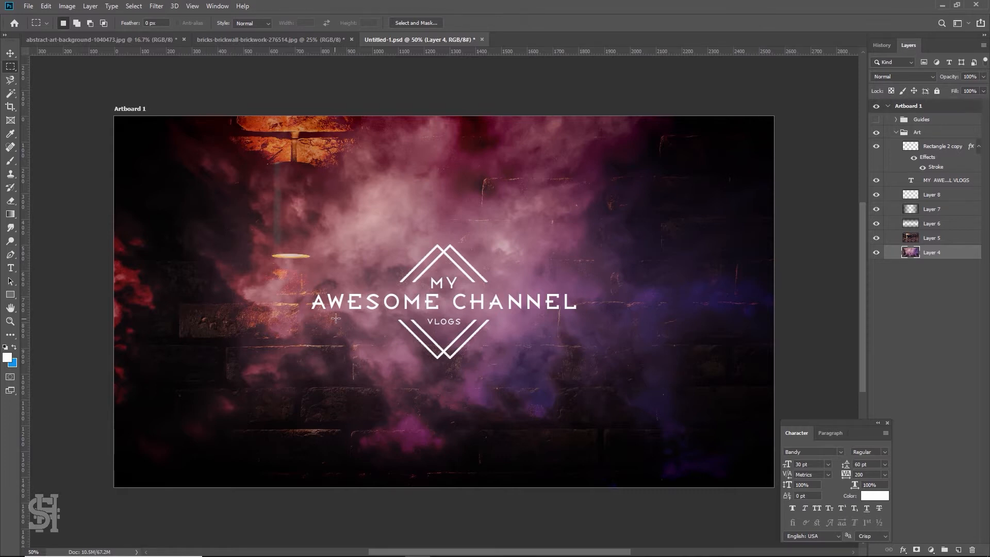
left_click_drag(347, 314, 114, 395)
left_click_drag(246, 370, 246, 368)
key("ctrl+d")
- Show and expand the Guides group, and toggle the Layer 3 and Layer 1 masks to compare the banner crops
left_click(876, 119)
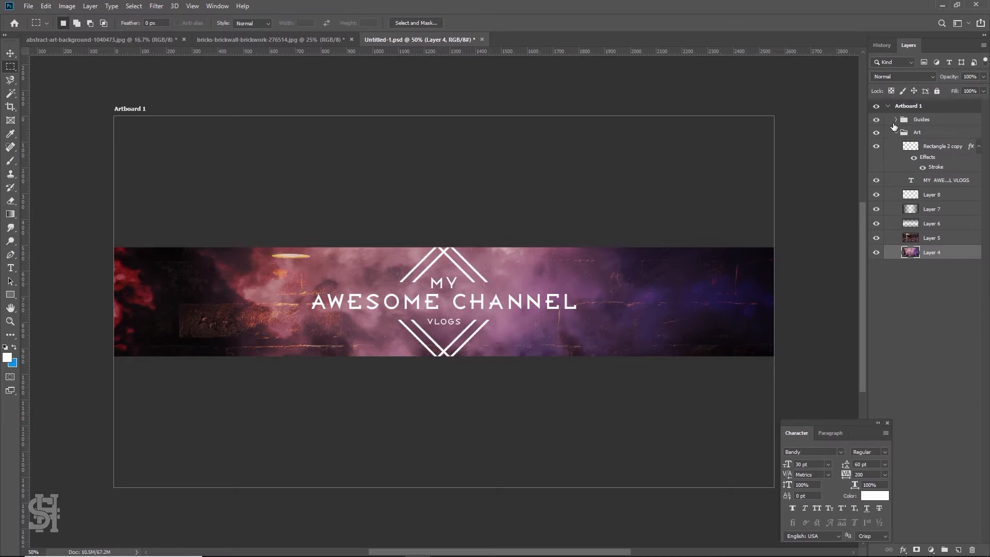
left_click(896, 120)
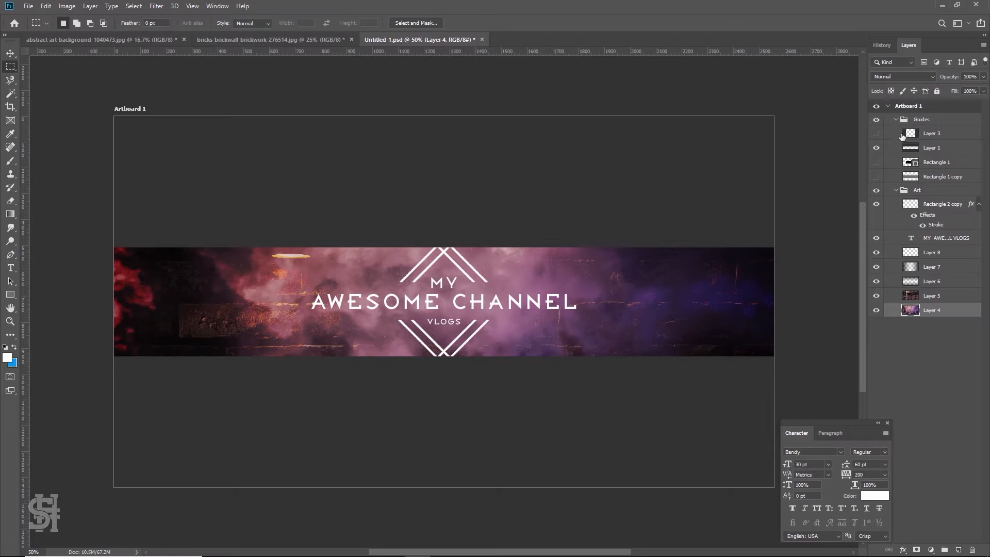
left_click(876, 133)
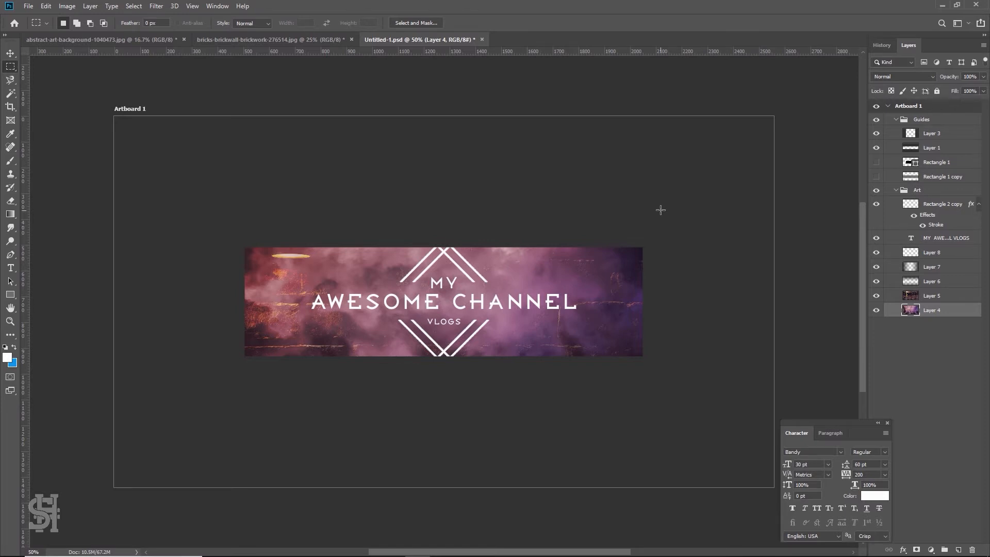
left_click(876, 133)
left_click(878, 149)
left_click(877, 148)
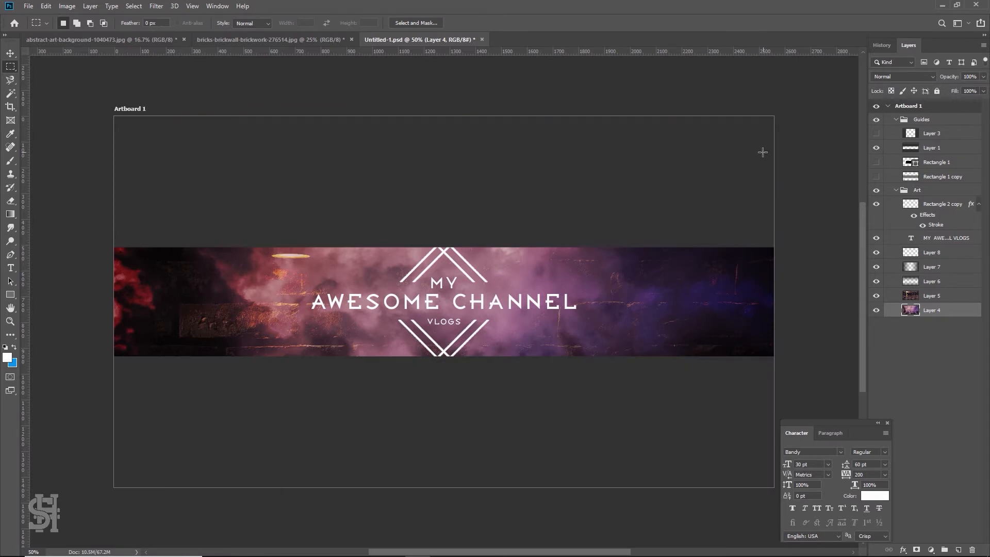
- Mark out parts of the banner strip with temporary selections, preview the Layer 3 crop, and hide the Guides group
left_click_drag(603, 250, 266, 360)
left_click(877, 134)
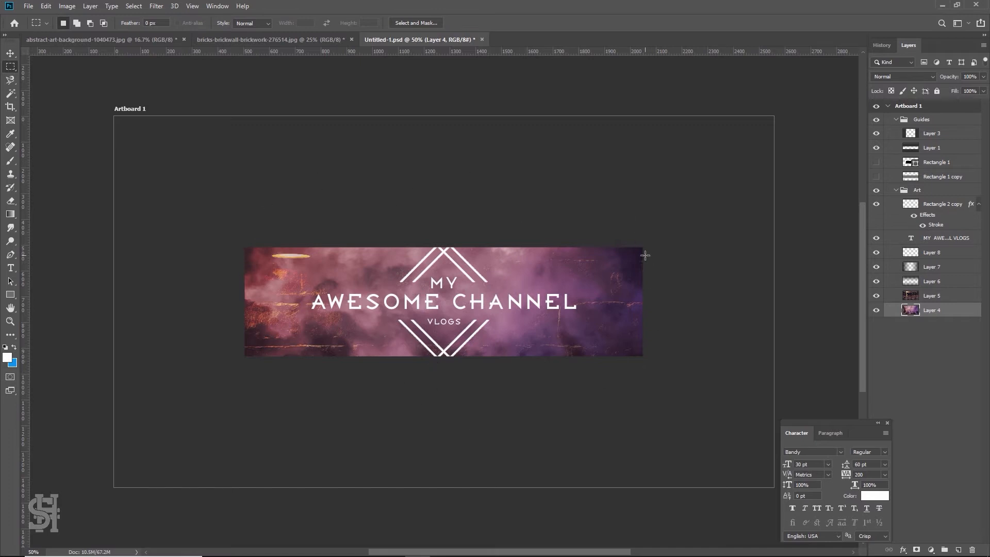
left_click(877, 134)
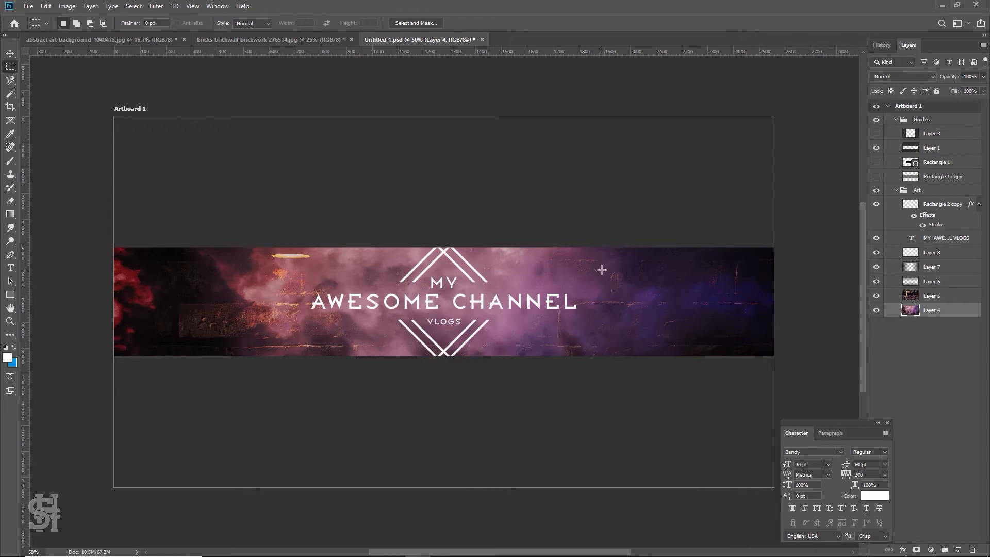
left_click_drag(565, 258, 709, 353)
key("ctrl+d")
left_click(876, 120)
- Set the leading of the AWESOME CHANNEL line to 90 pt and switch to the Move tool
key("t")
left_click(450, 297)
triple_click(450, 296)
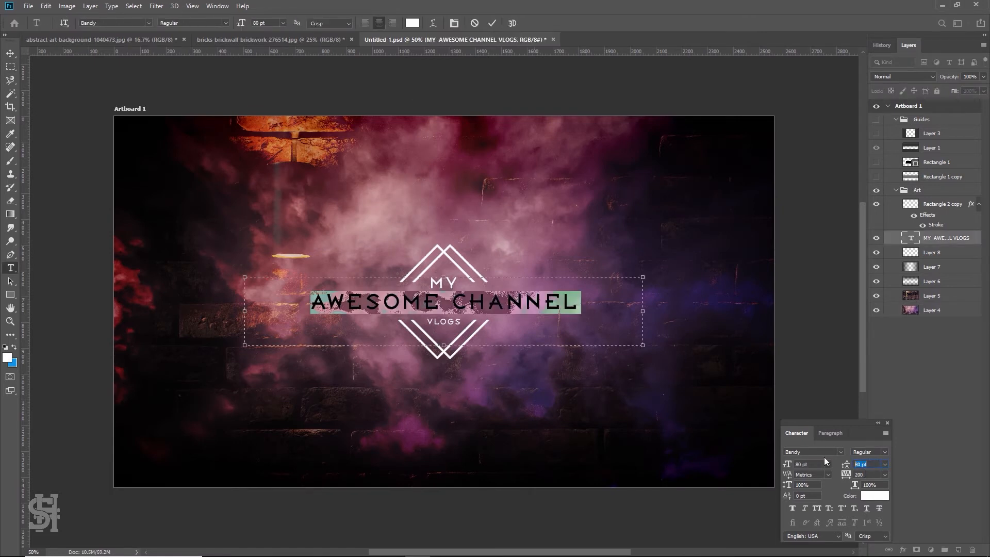
left_click(591, 305)
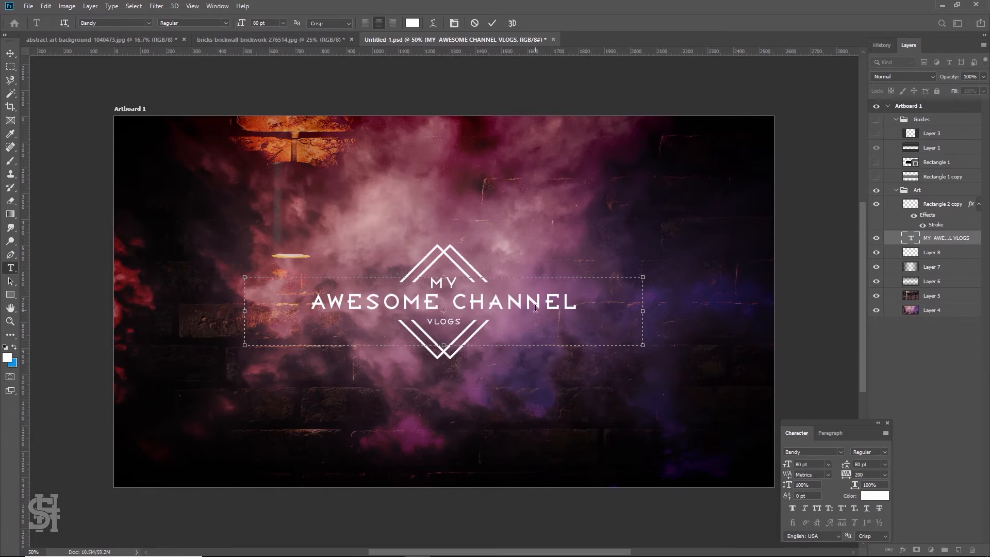
left_click_drag(580, 307, 306, 308)
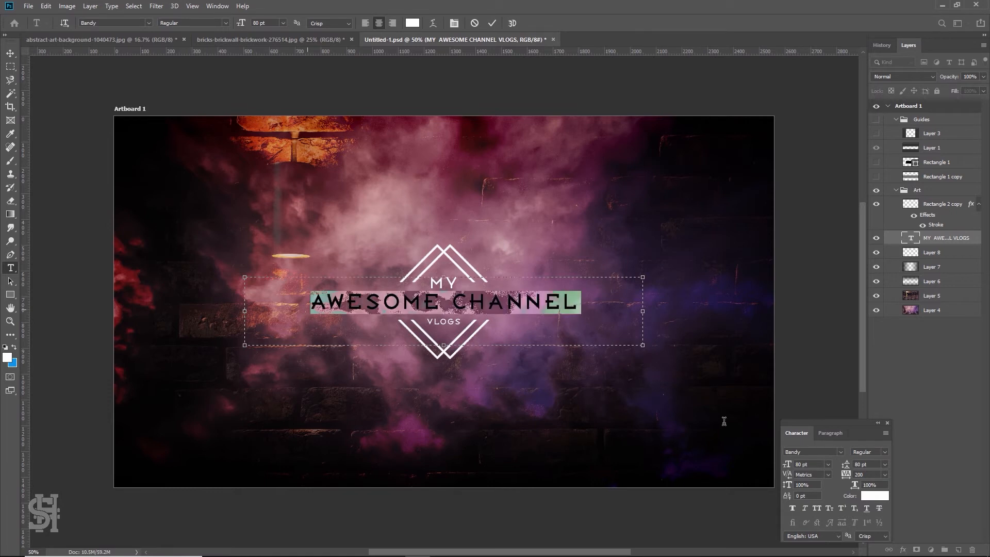
left_click(867, 464)
type("90")
key("Return")
left_click(465, 299)
left_click(10, 53)
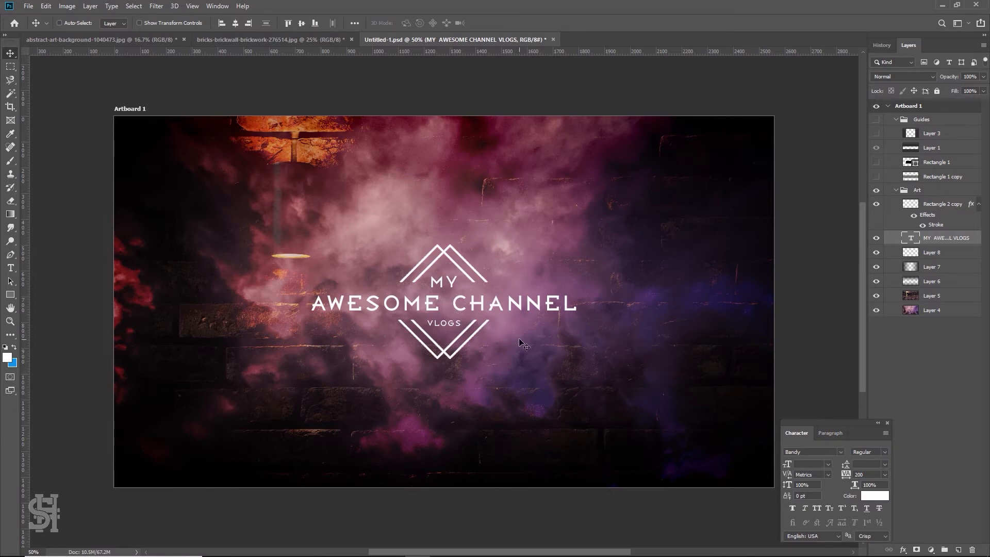
key("m")
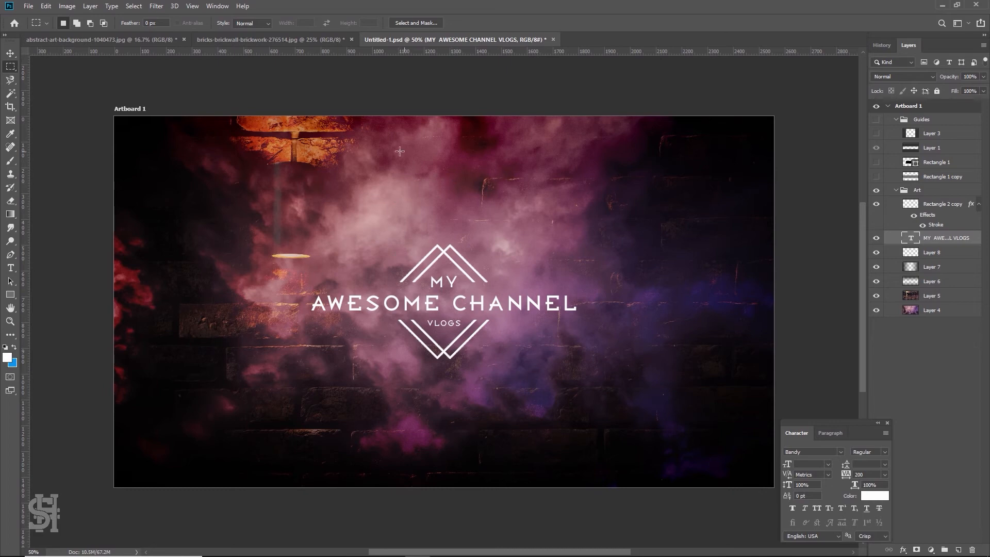
left_click_drag(131, 115, 797, 242)
left_click_drag(776, 488, 77, 363)
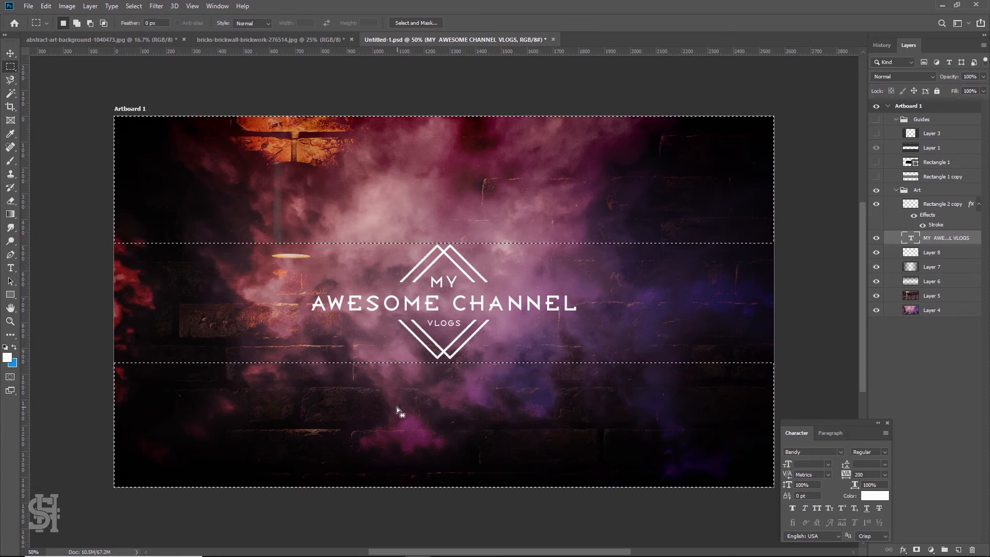
key("ctrl+d")
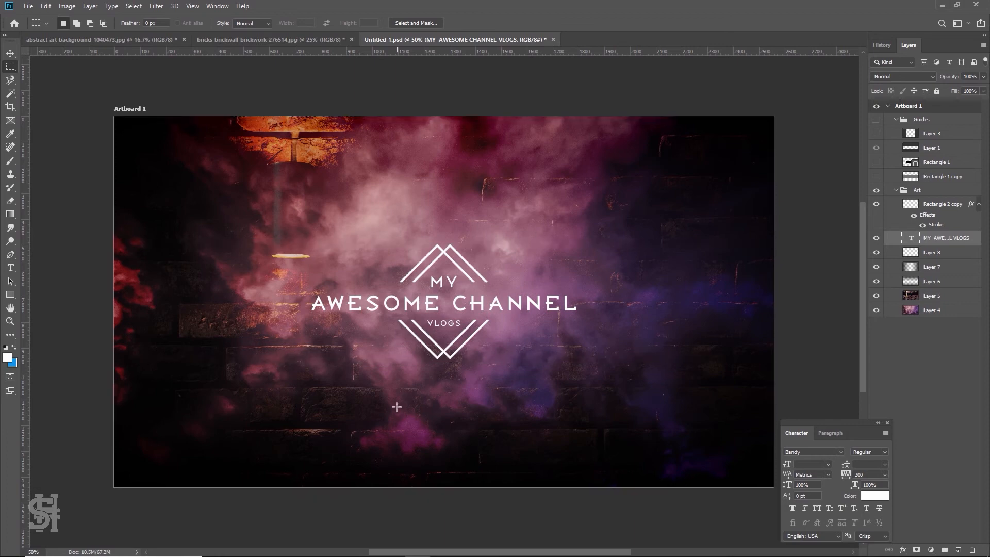
left_click_drag(115, 117, 770, 209)
left_click_drag(773, 500, 109, 355)
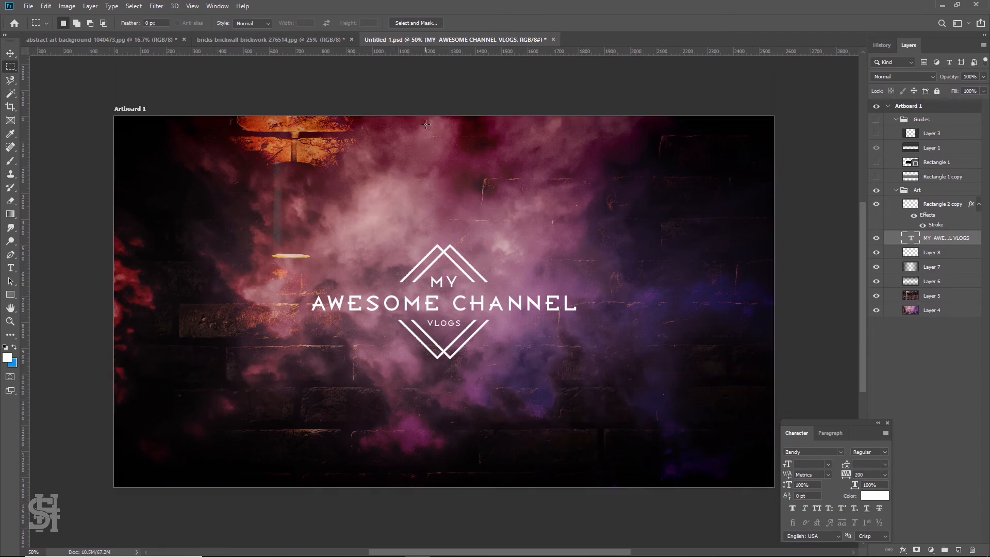